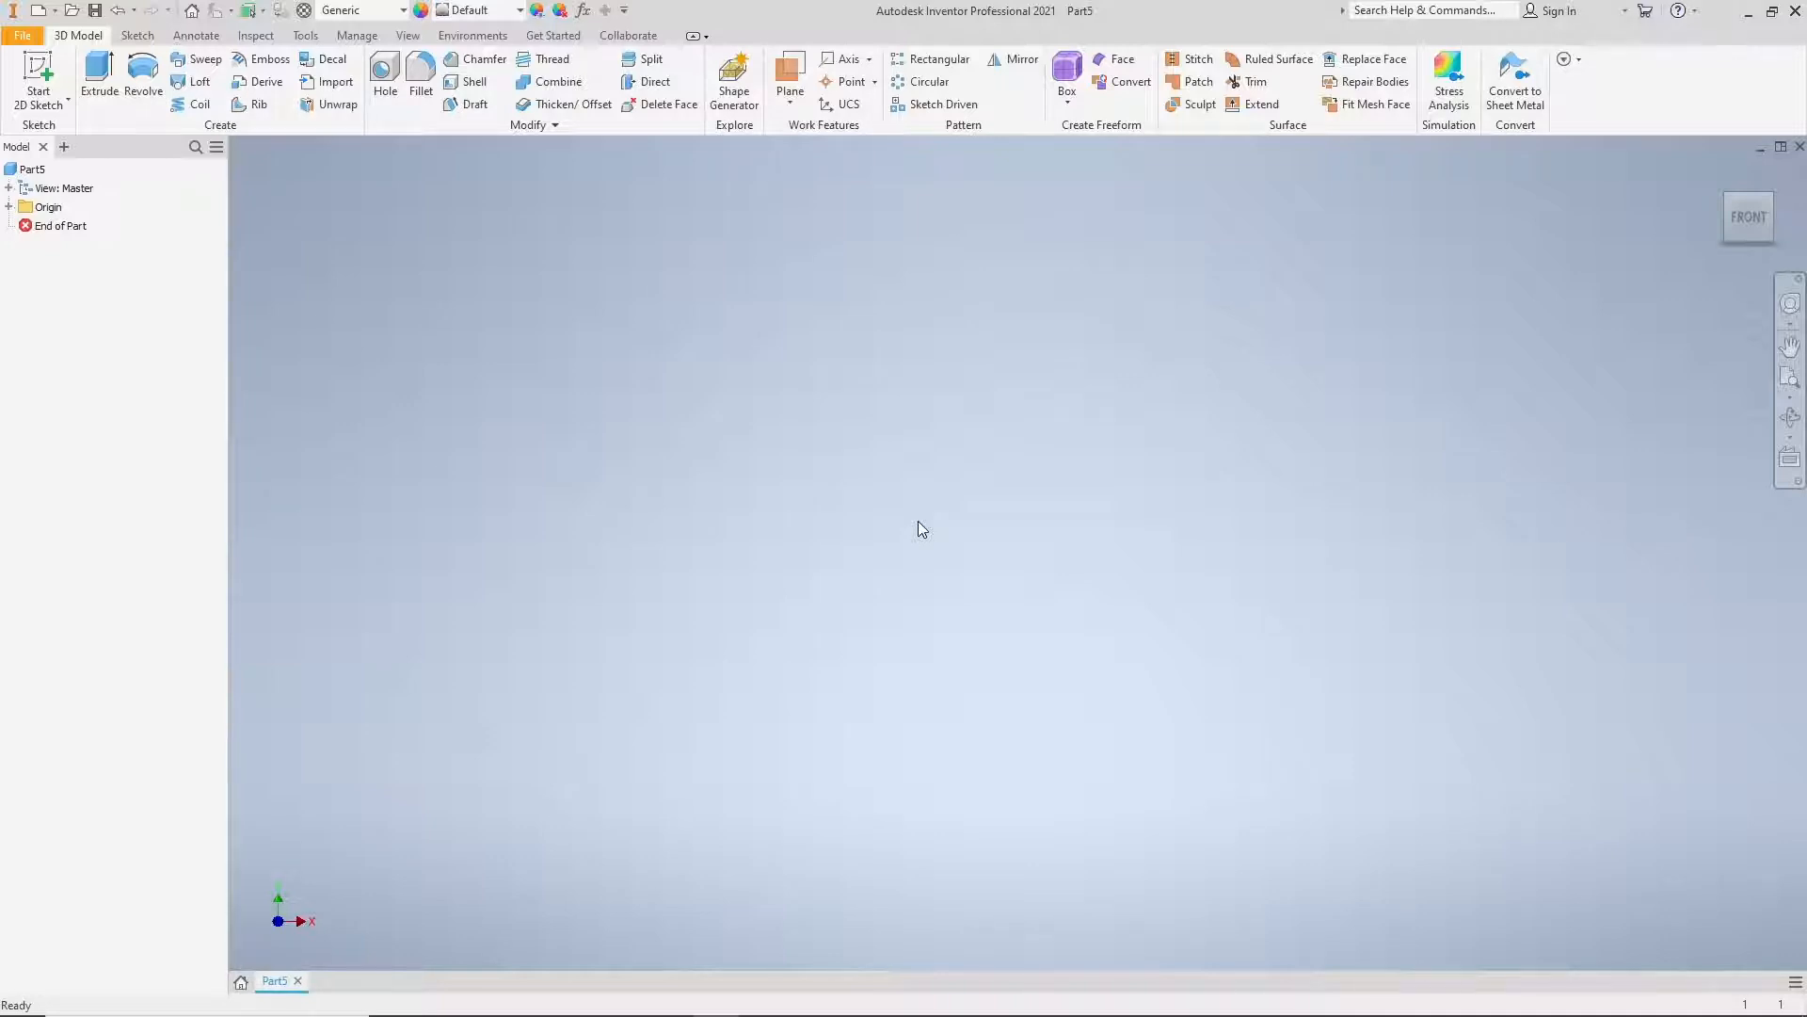
Step: Start a new 2D sketch on the horizontal XZ origin plane of the part
click(42, 70)
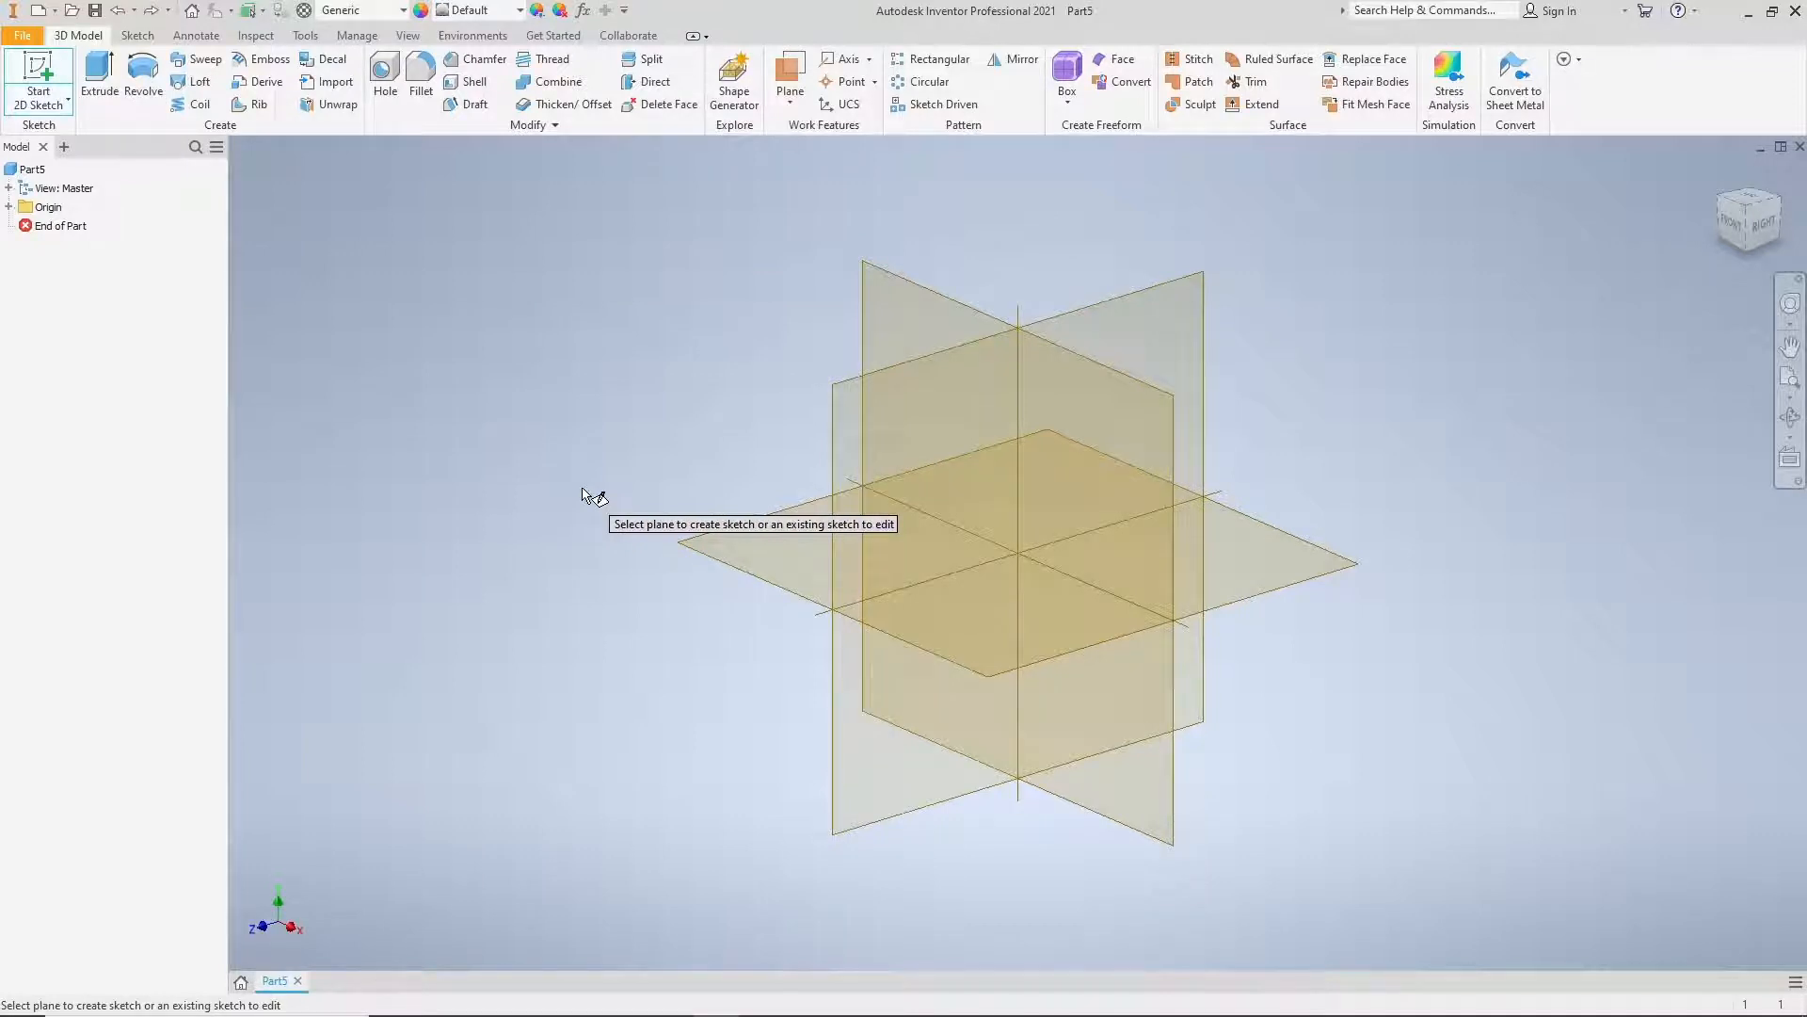
click(758, 535)
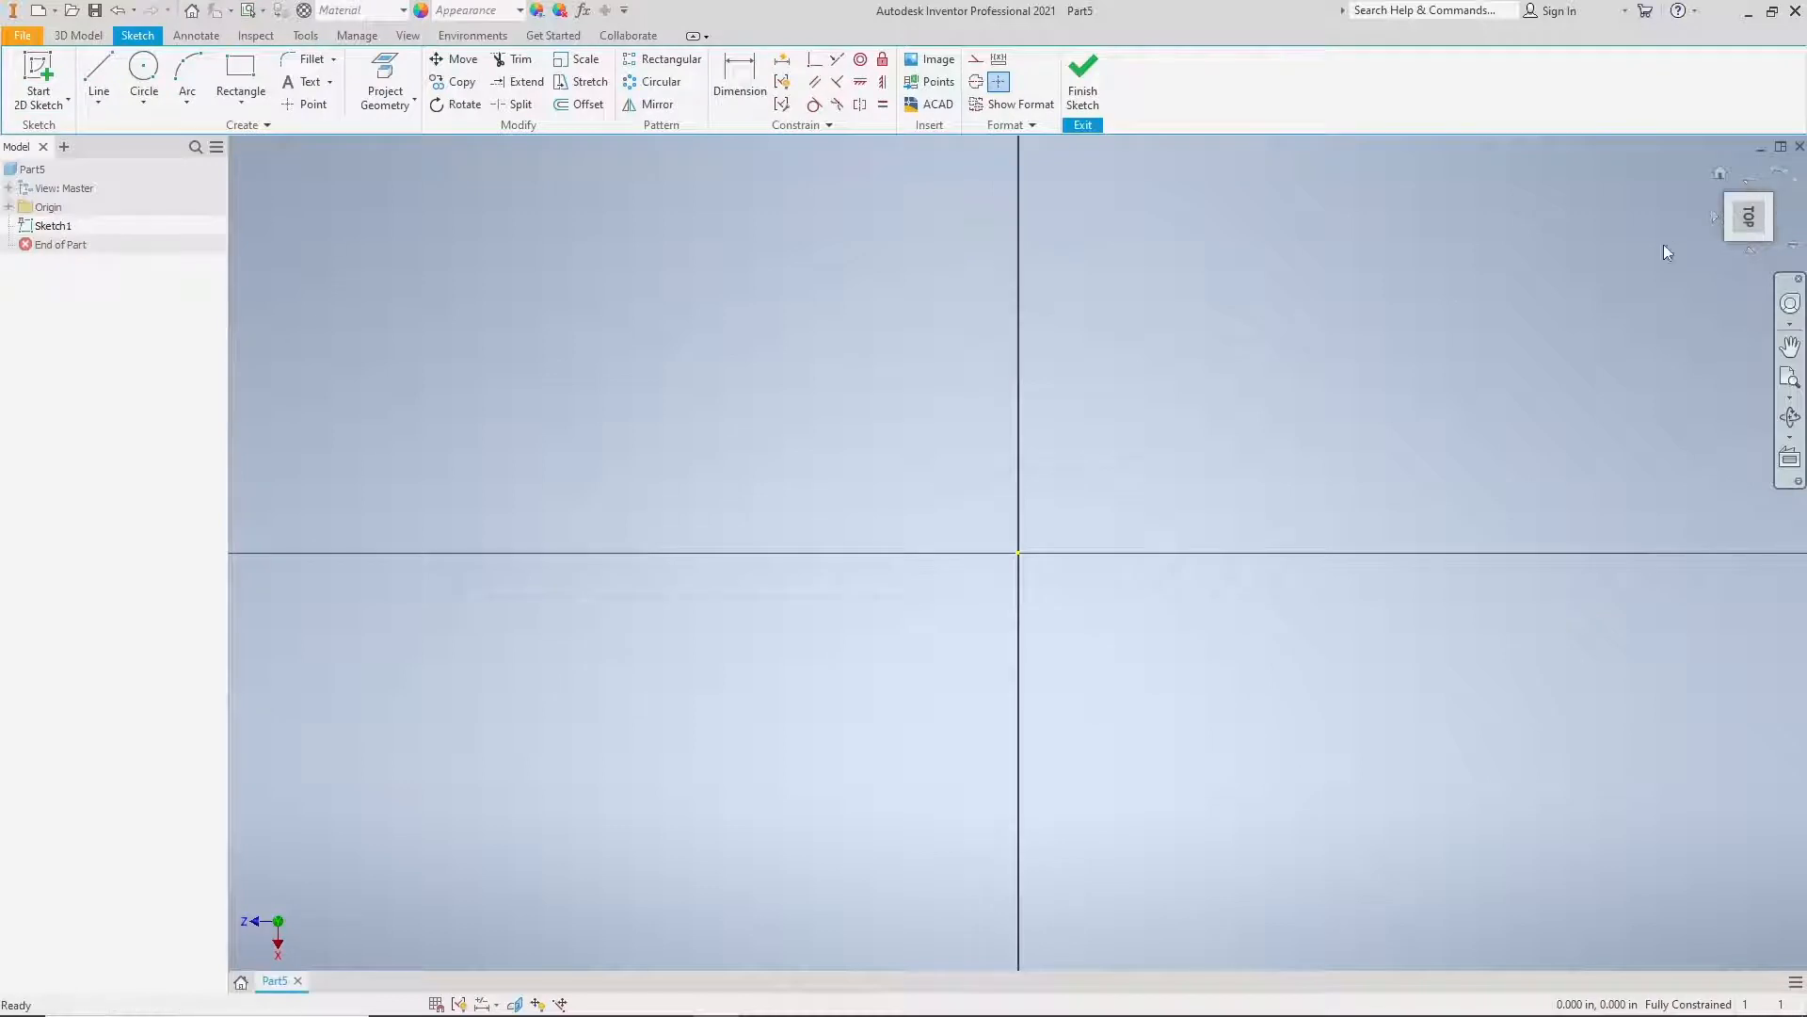
click(1782, 176)
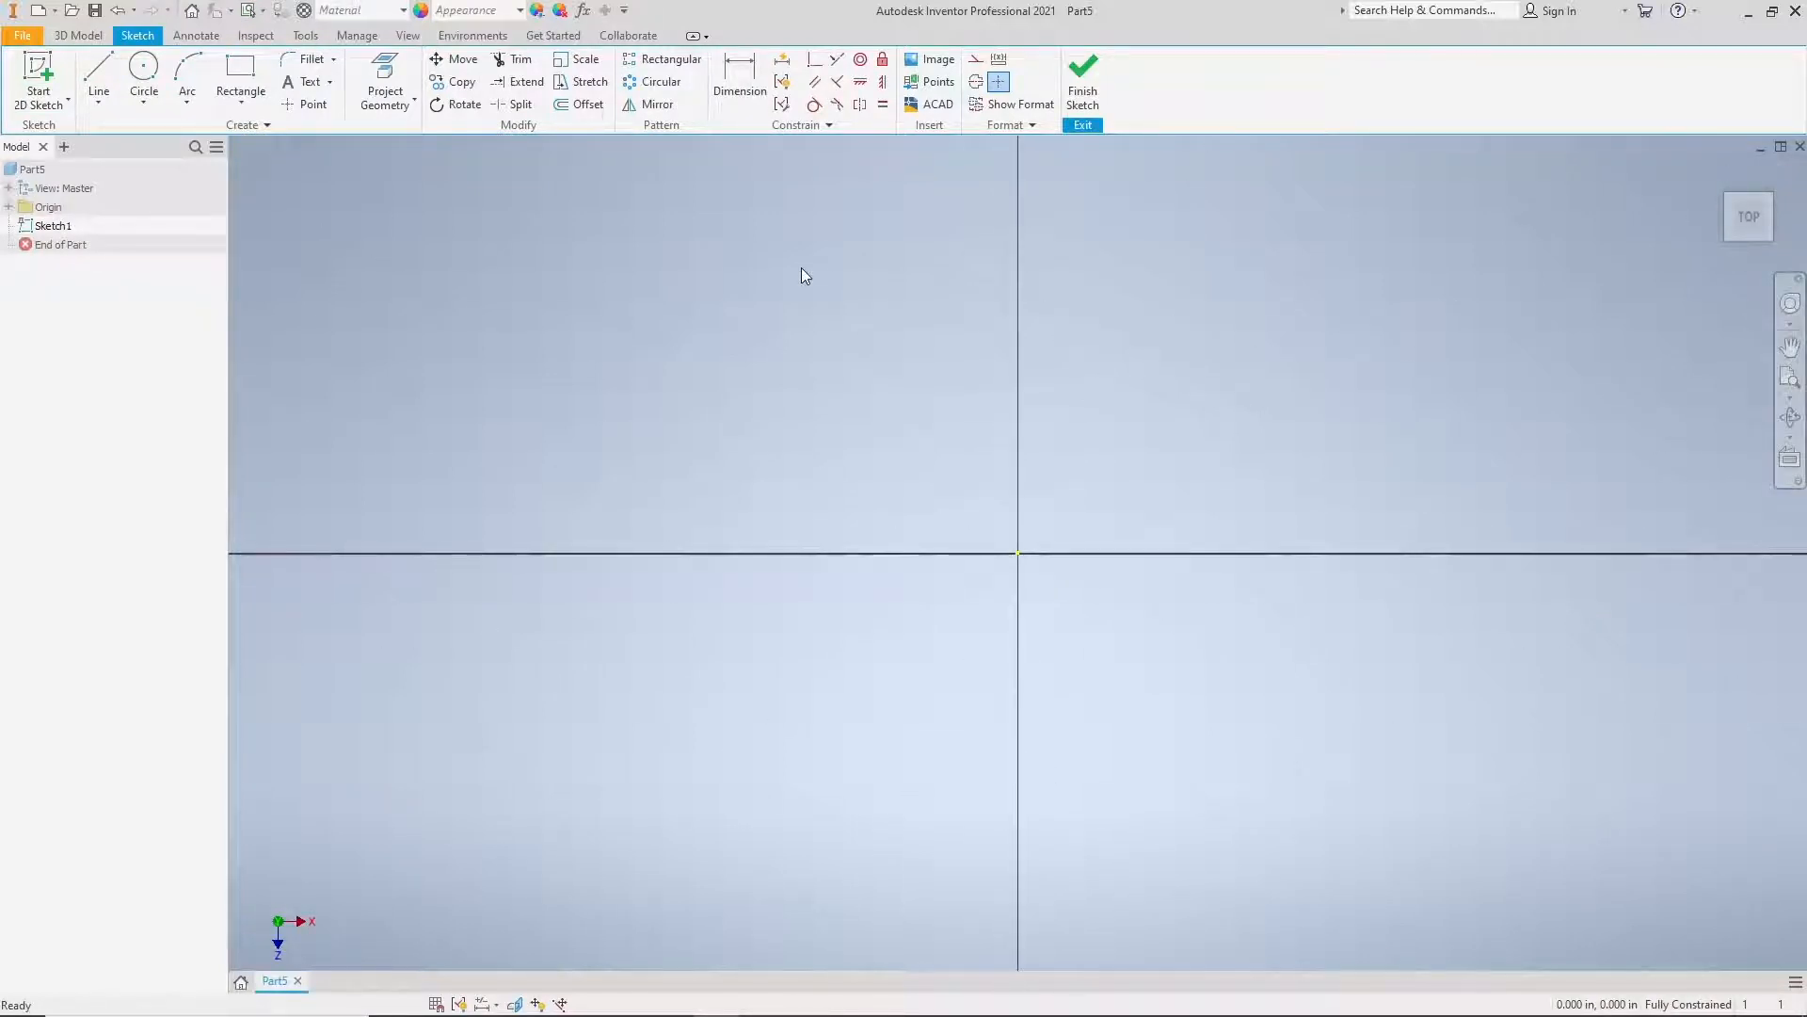
Step: Sketch an outer rectangle about 18.7 by 9.3 in around the origin and an inner rectangle about 14.8 by 6.5 in inside it
click(240, 73)
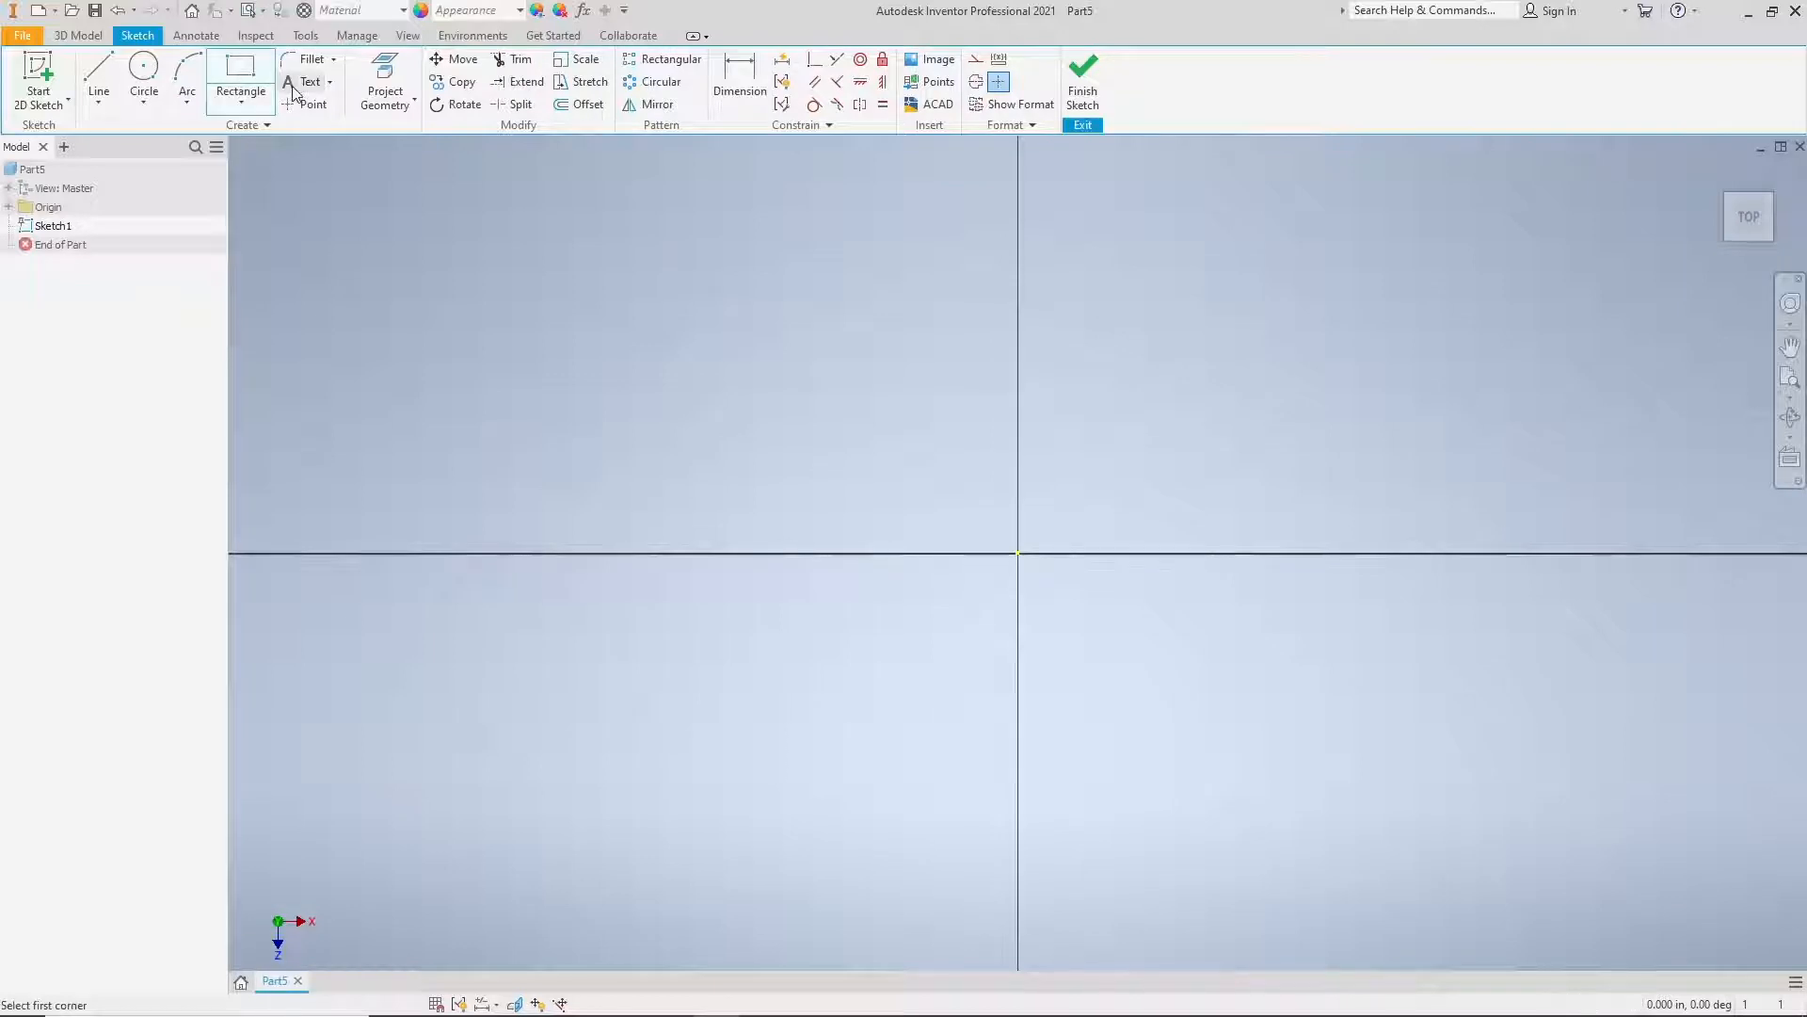
click(449, 255)
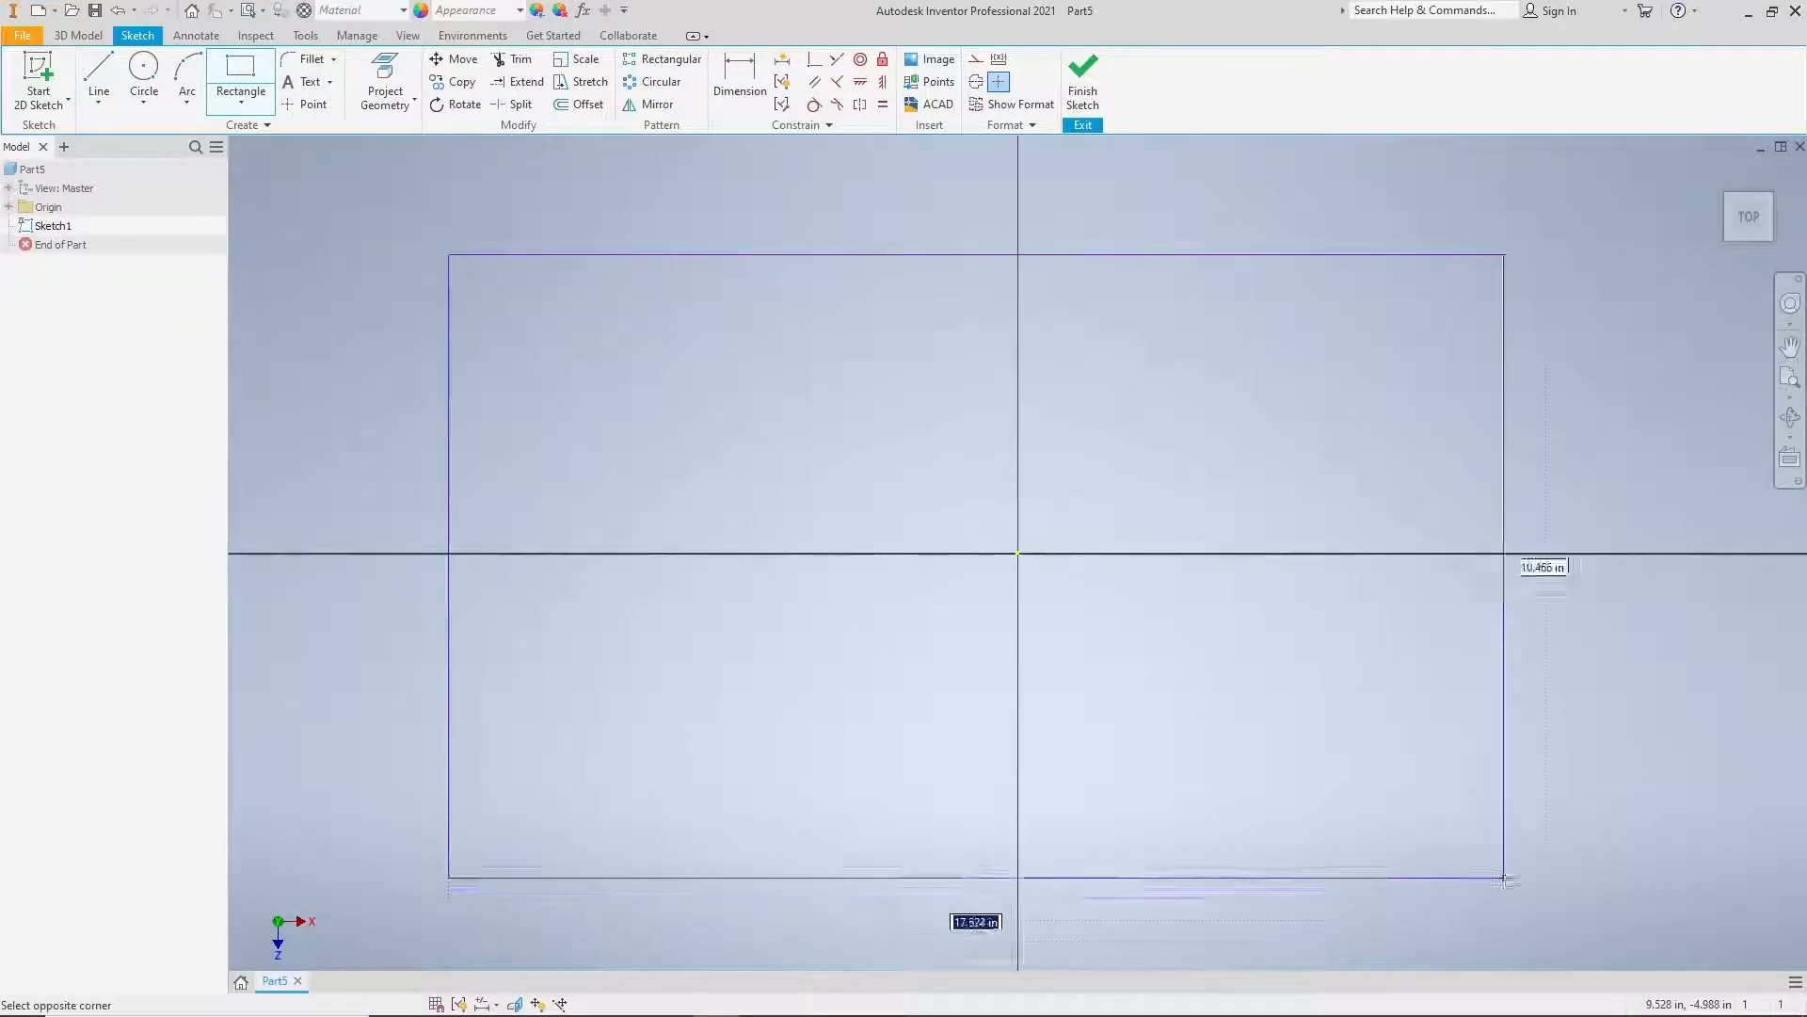
click(1562, 812)
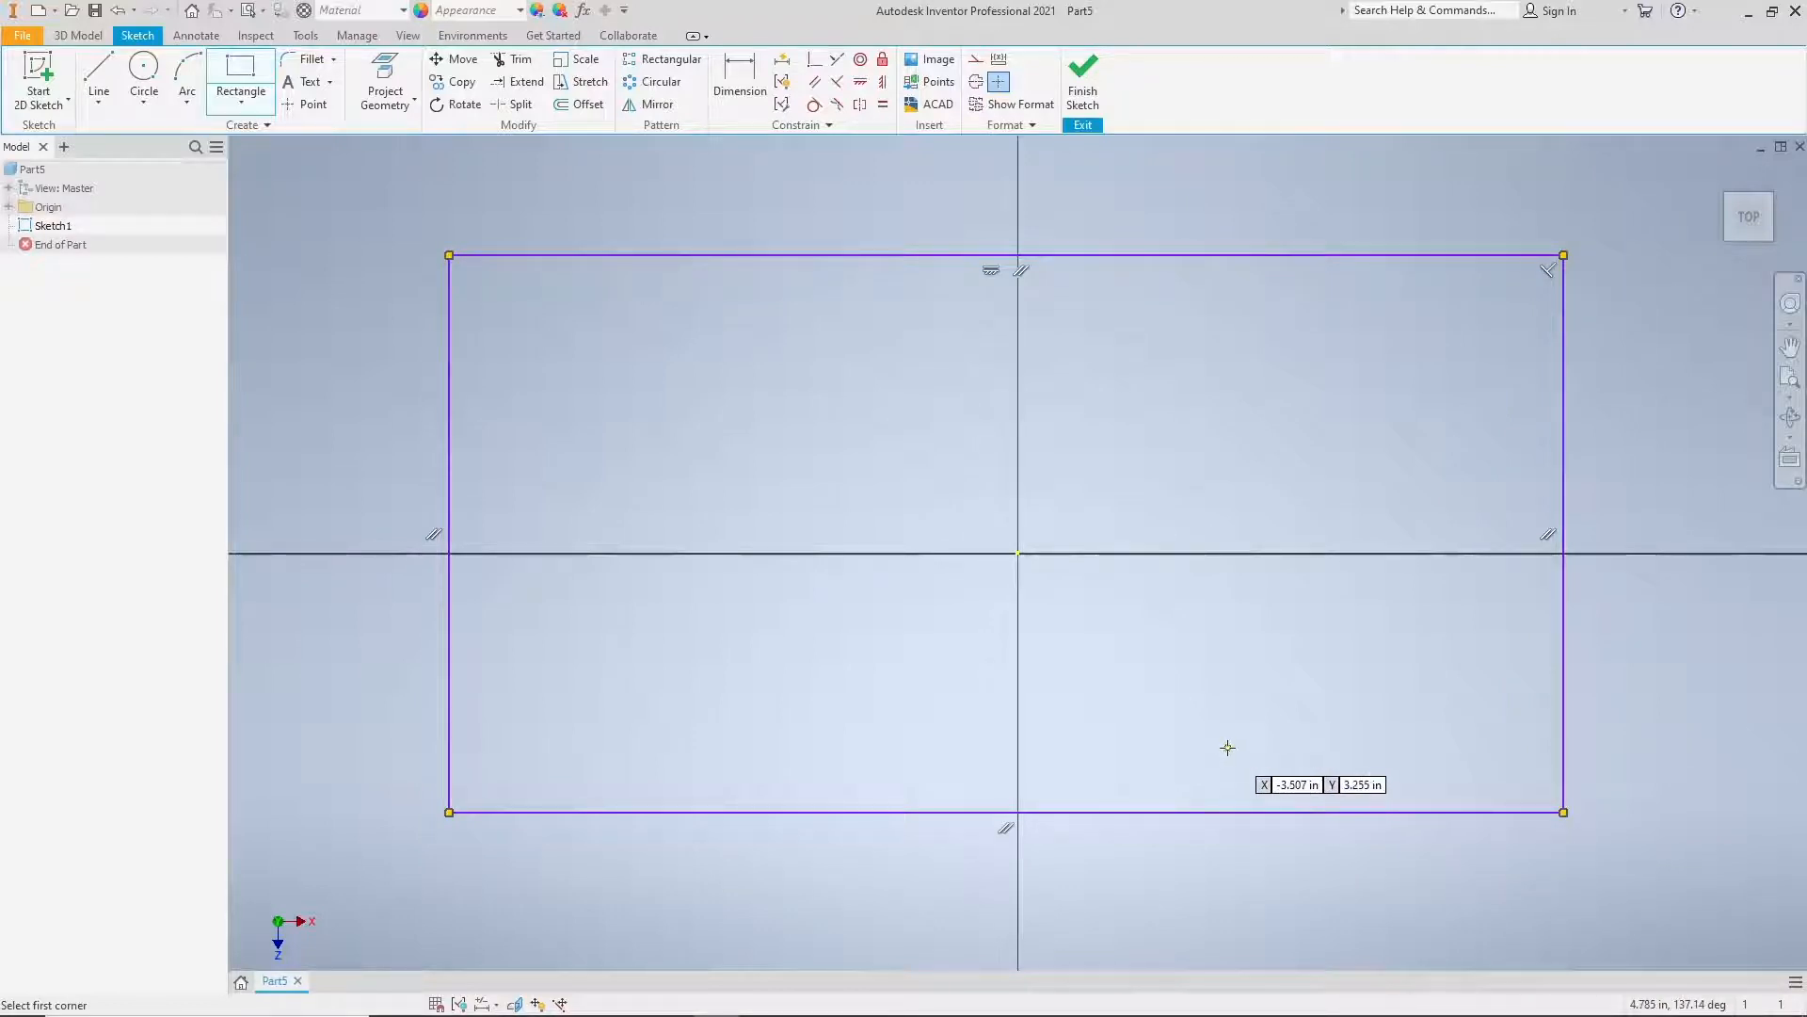
click(574, 336)
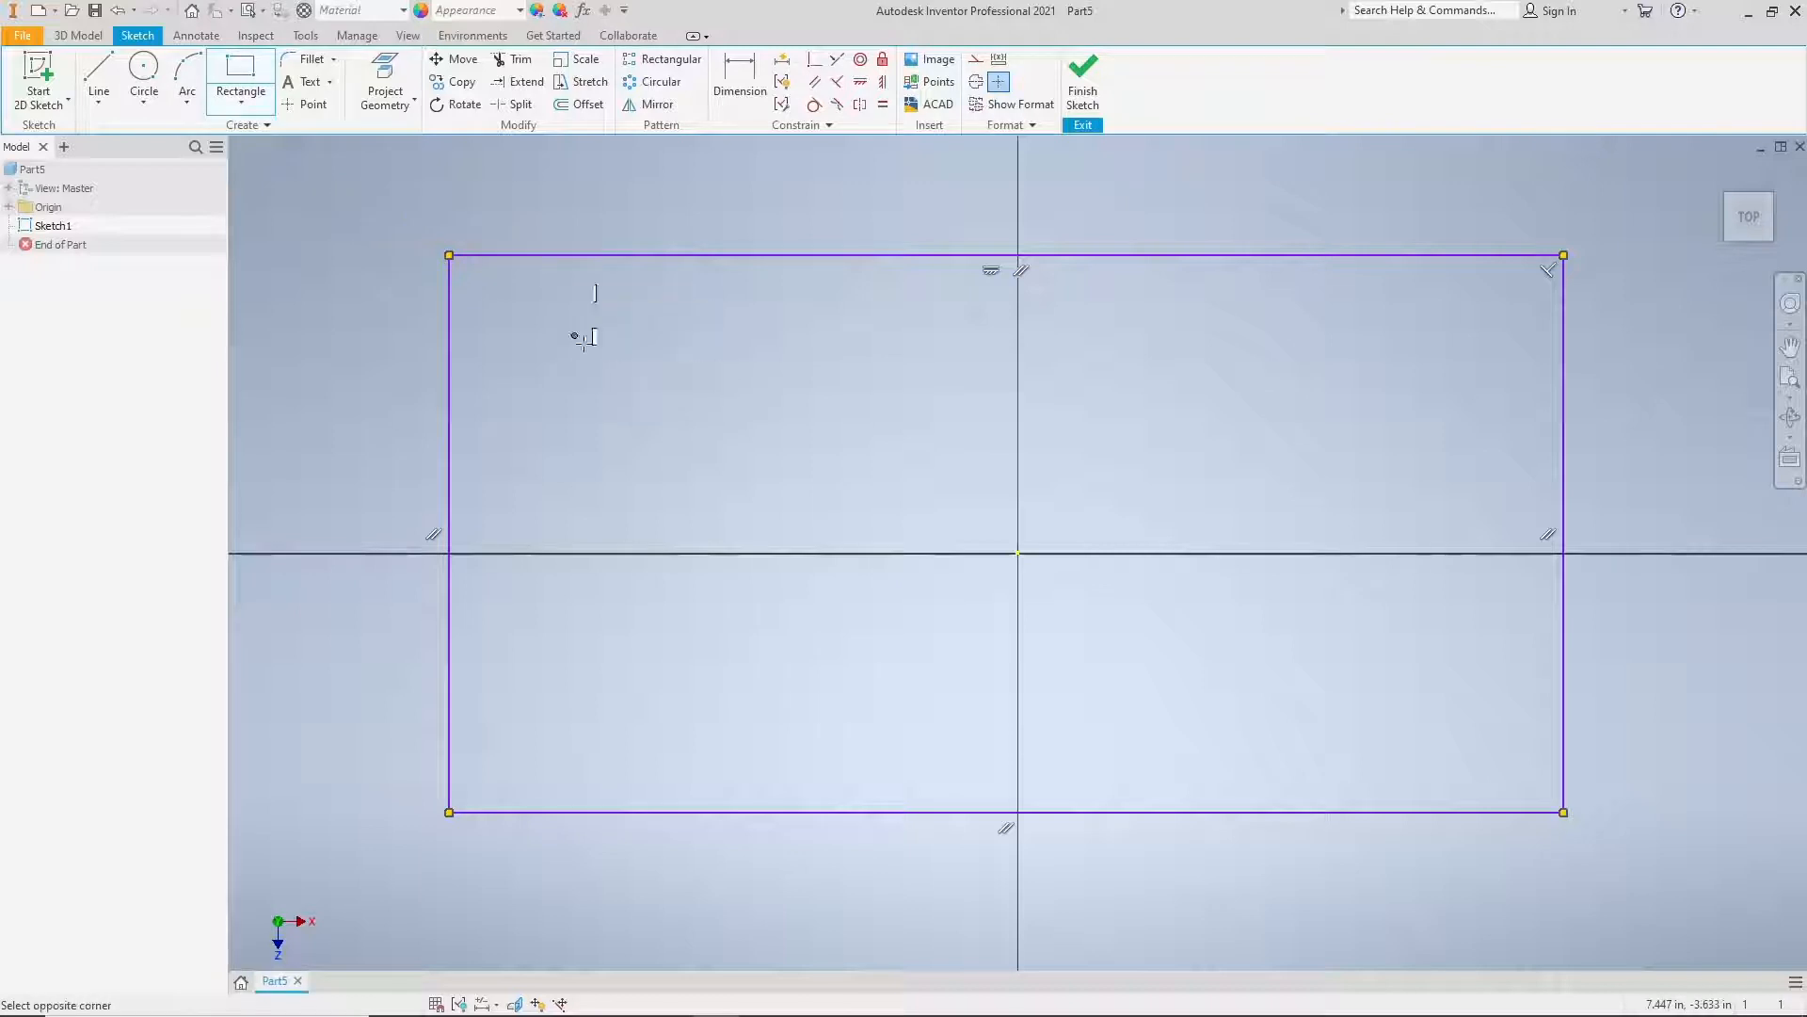
click(1460, 723)
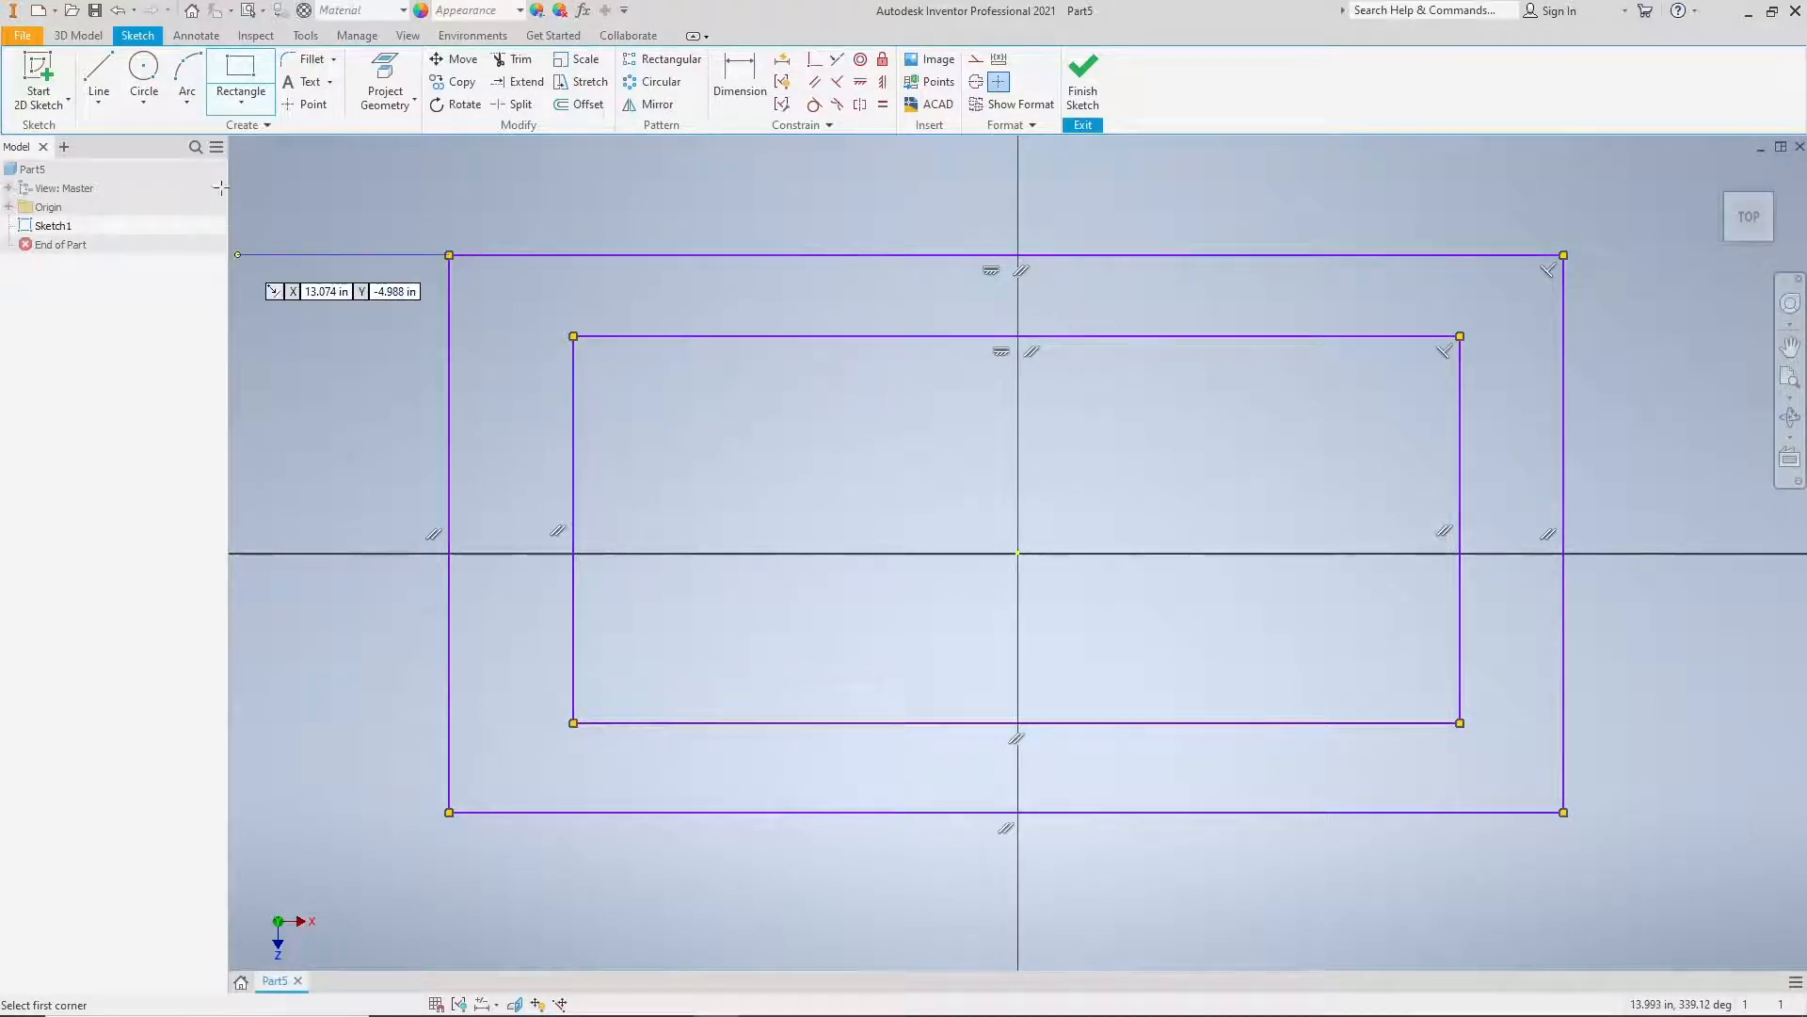
Step: Sketch two circles inside the inner rectangle, a smaller one near its upper-left corner and a larger one toward its right side
click(147, 71)
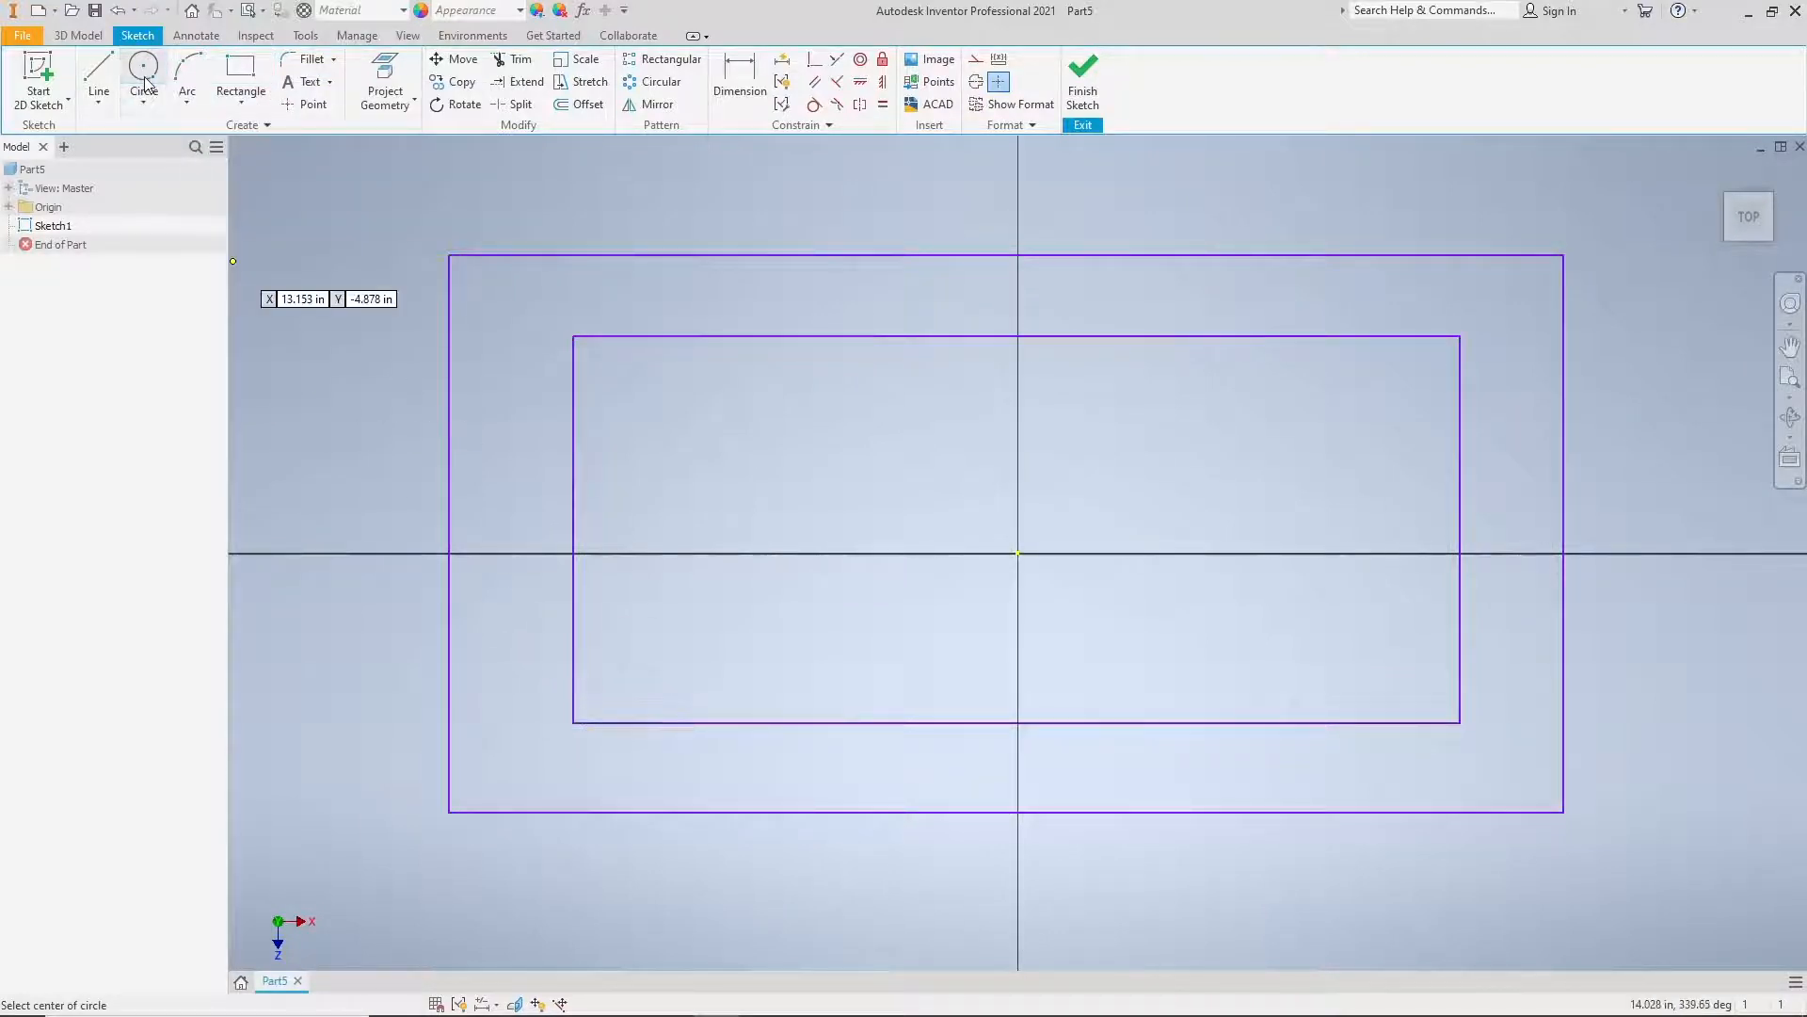
click(701, 429)
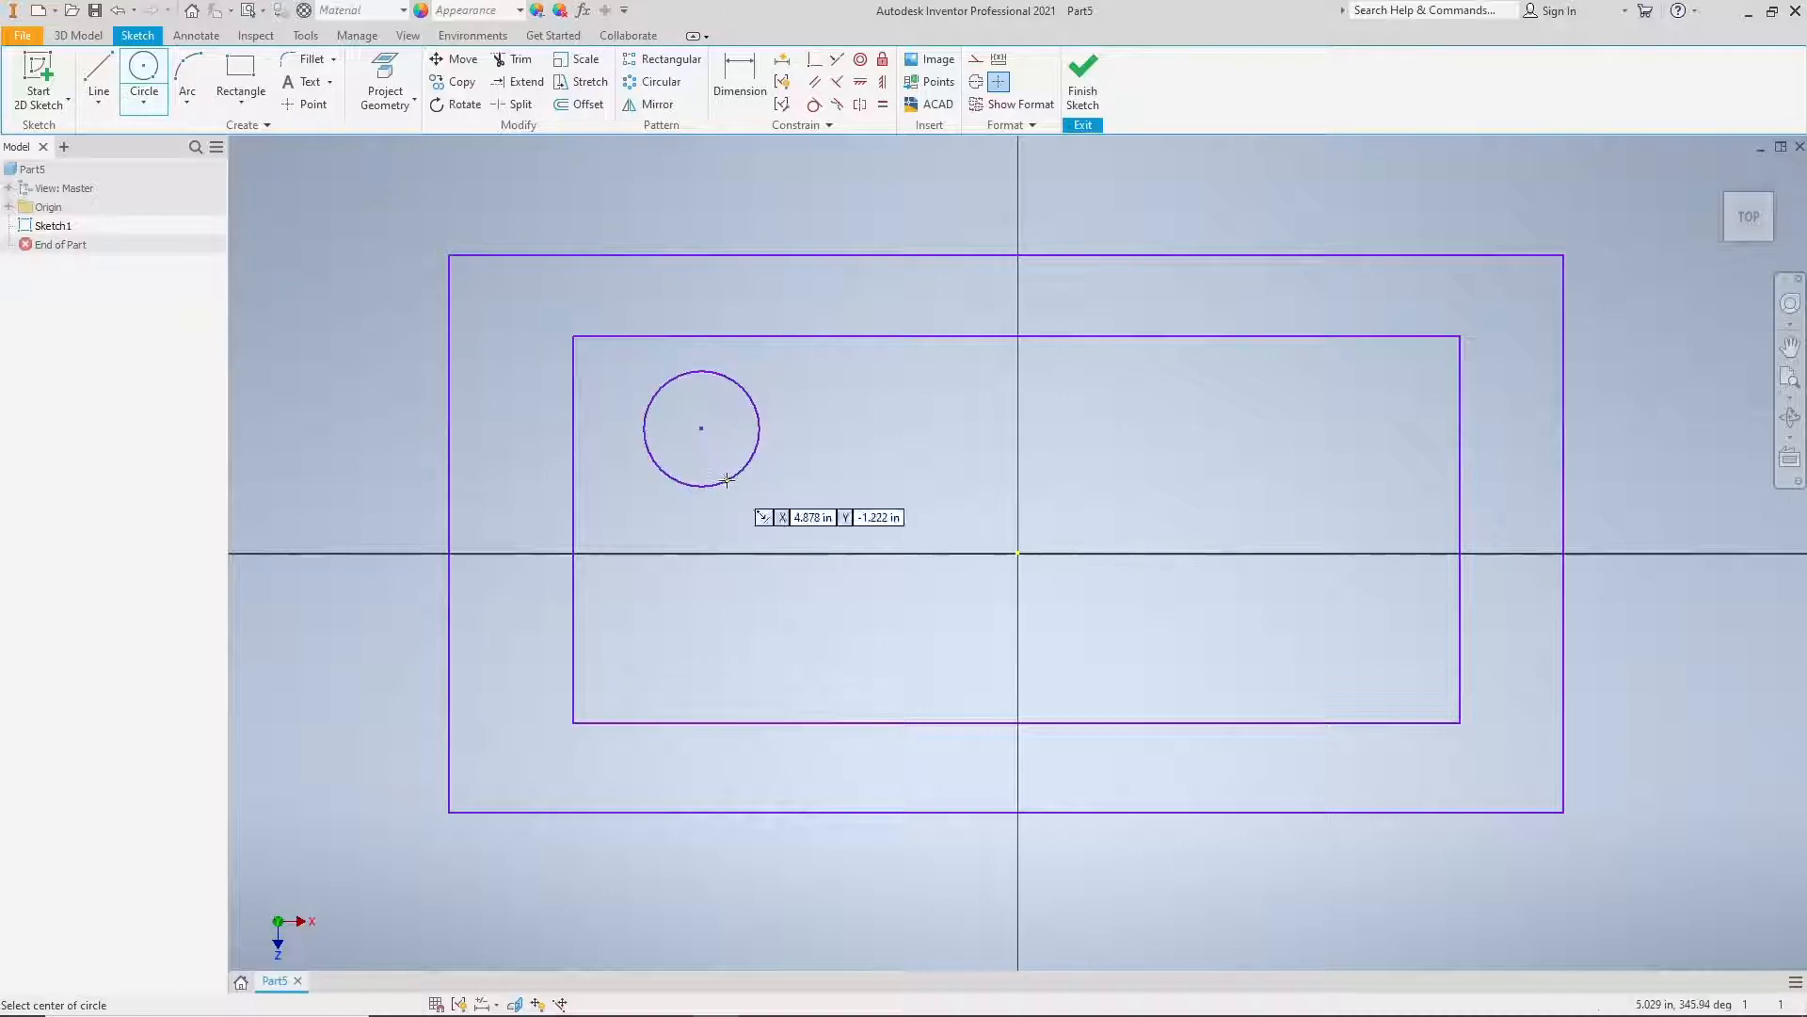
click(1268, 566)
click(1307, 632)
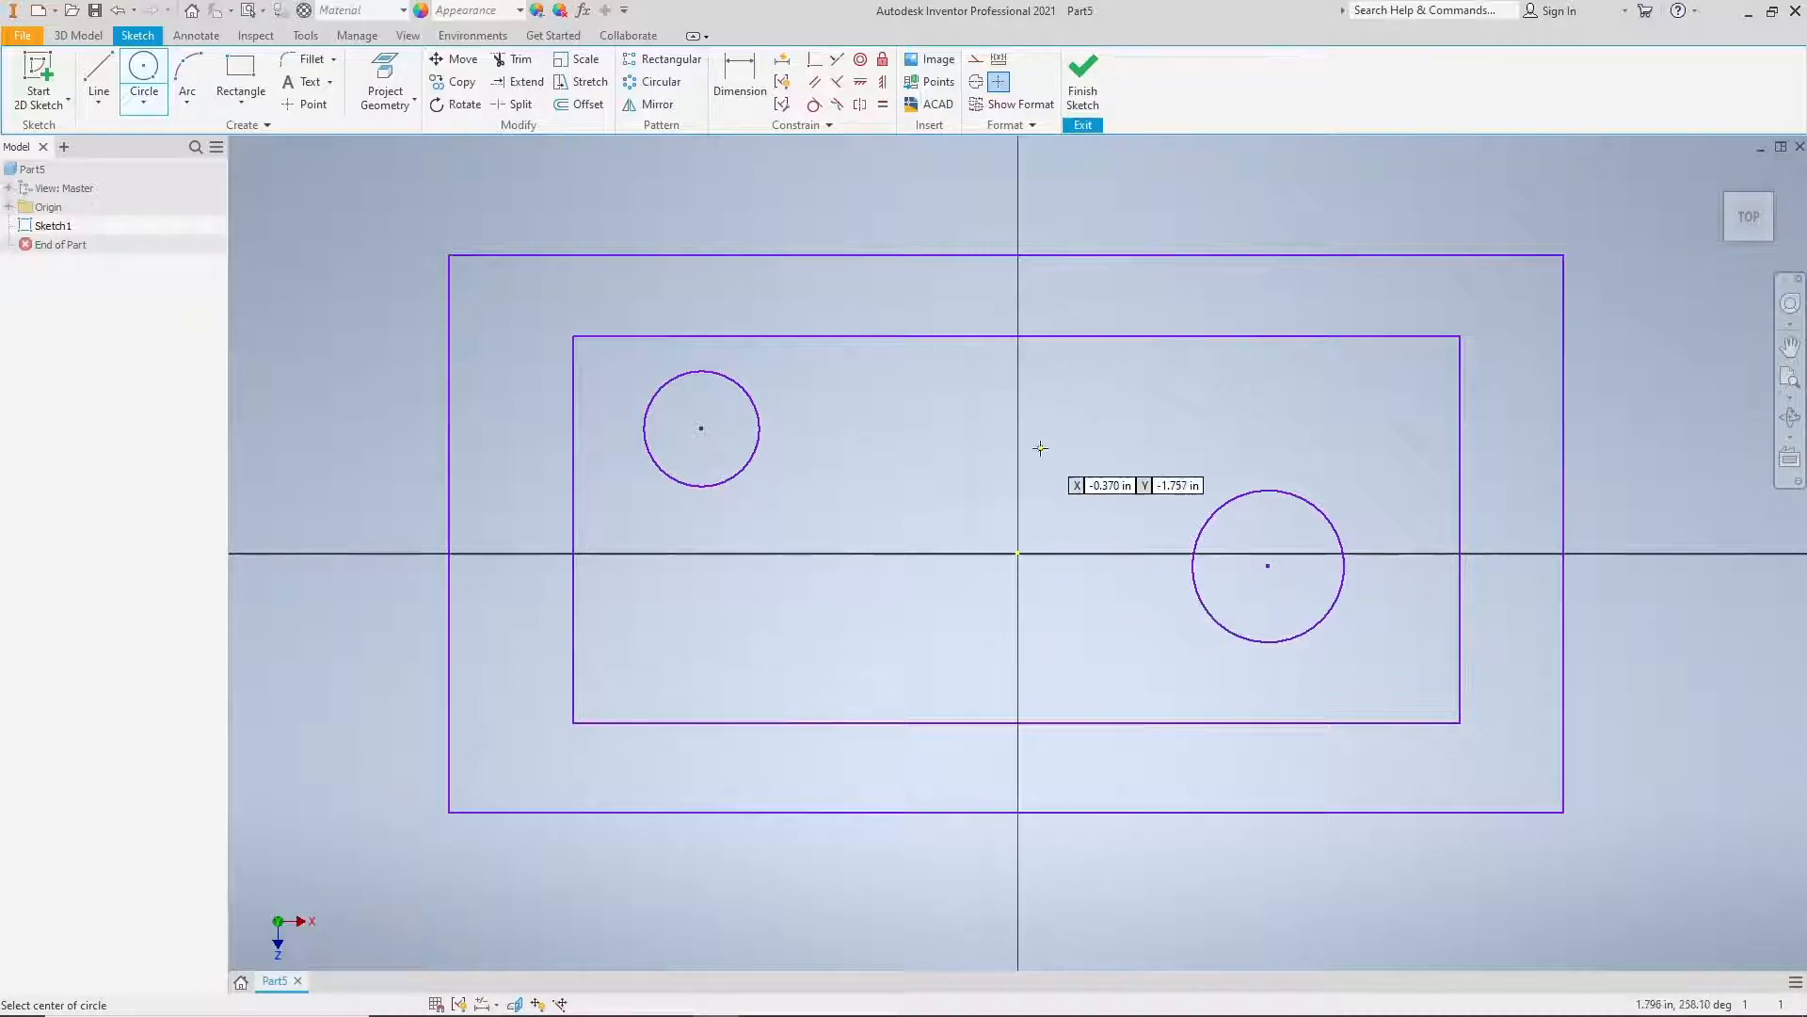
right_click(979, 640)
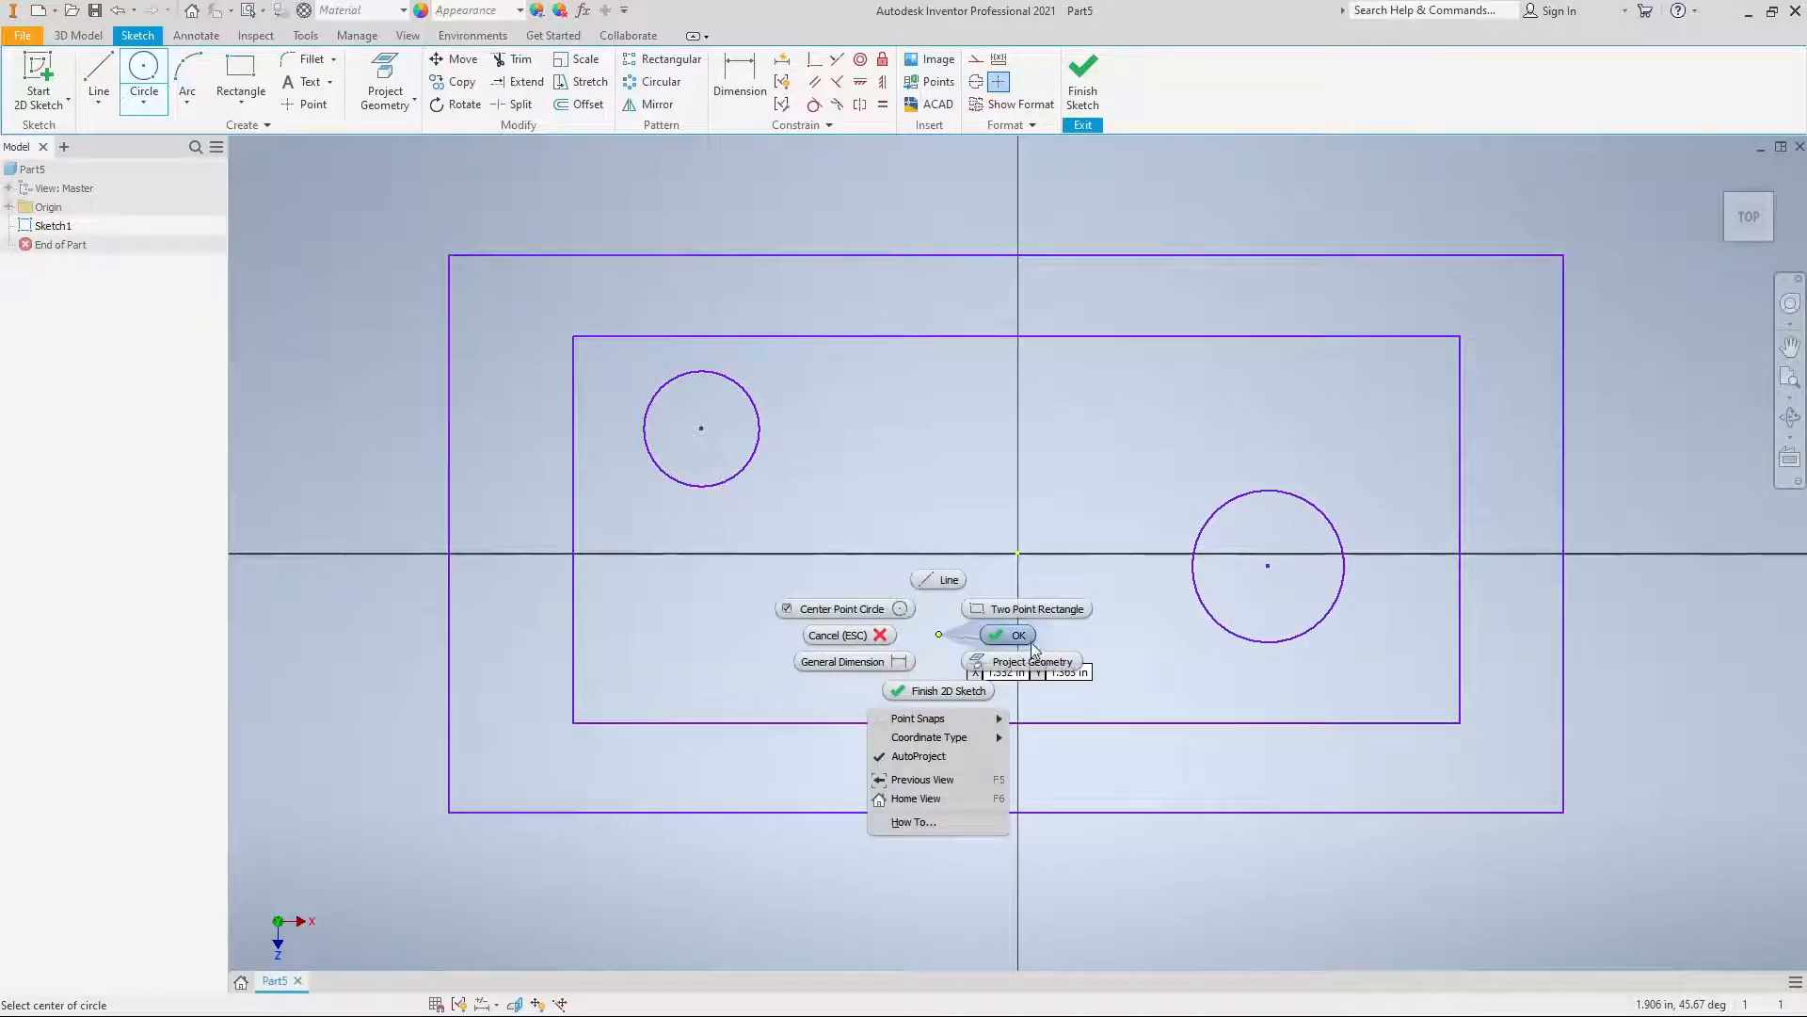
click(1026, 656)
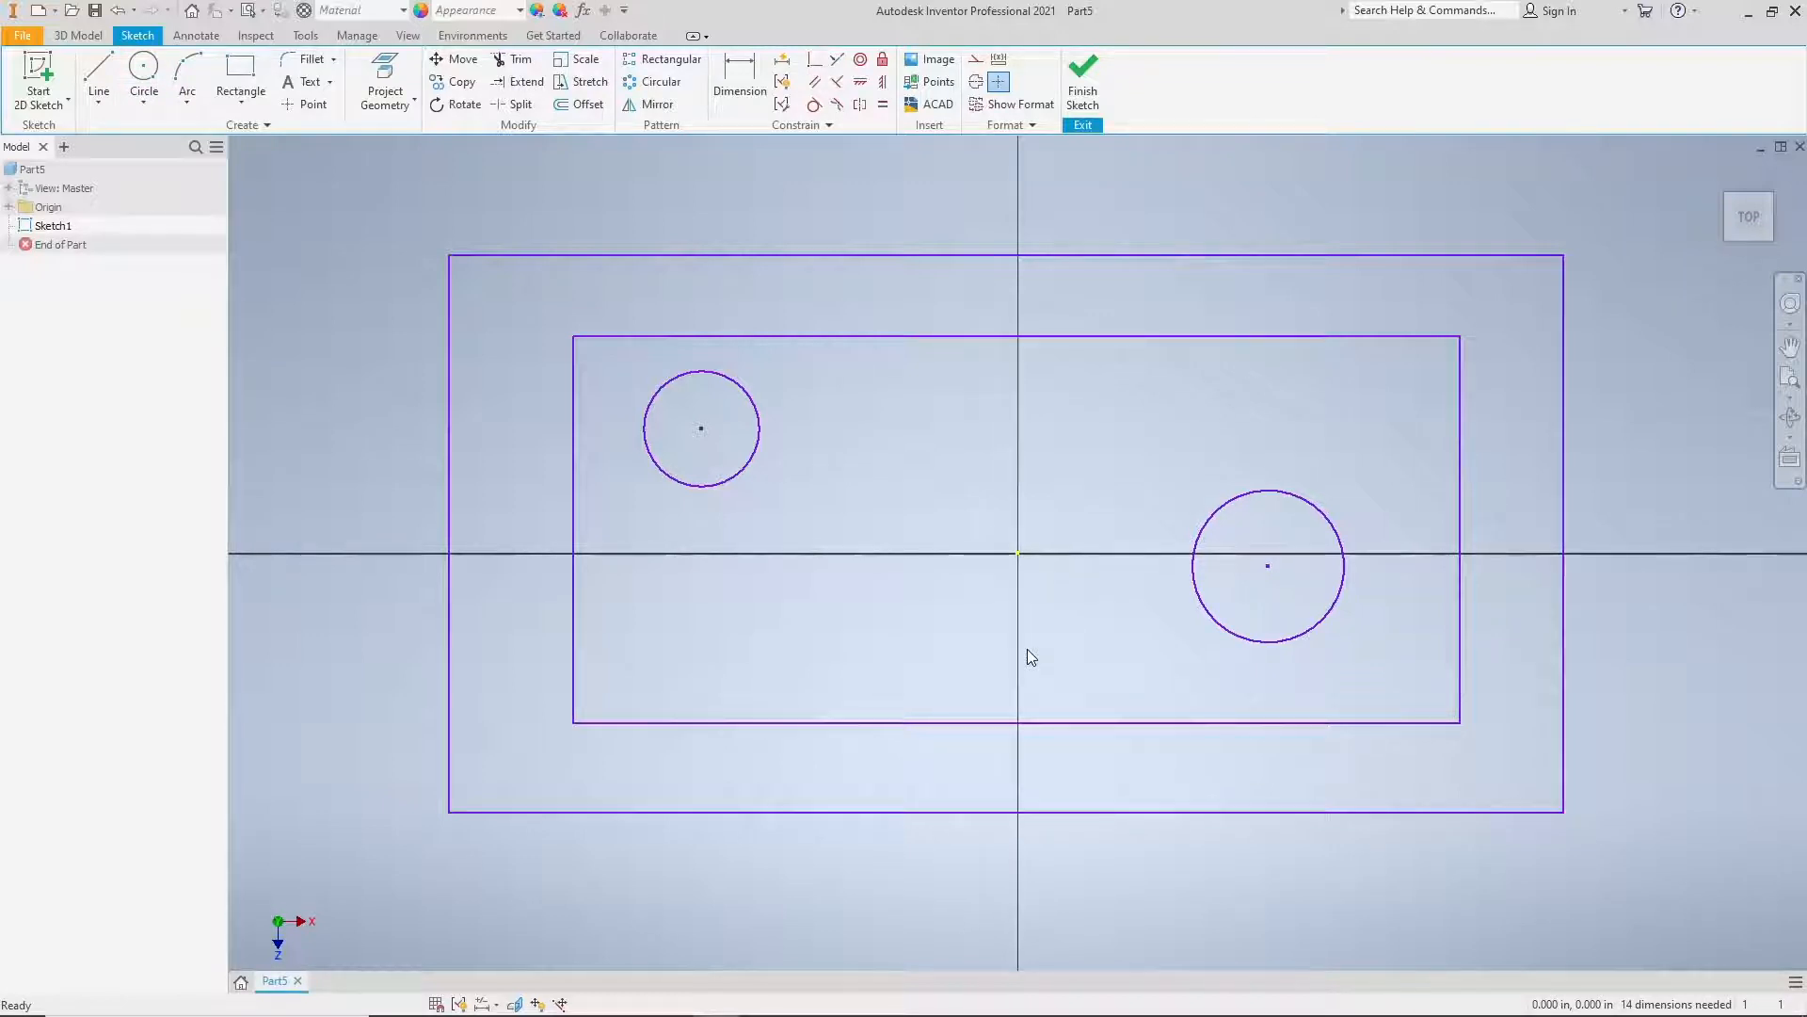
Step: Dimension the outer rectangle's width above its upper edge, keeping the size as drawn
scroll(1027, 649, down, 3)
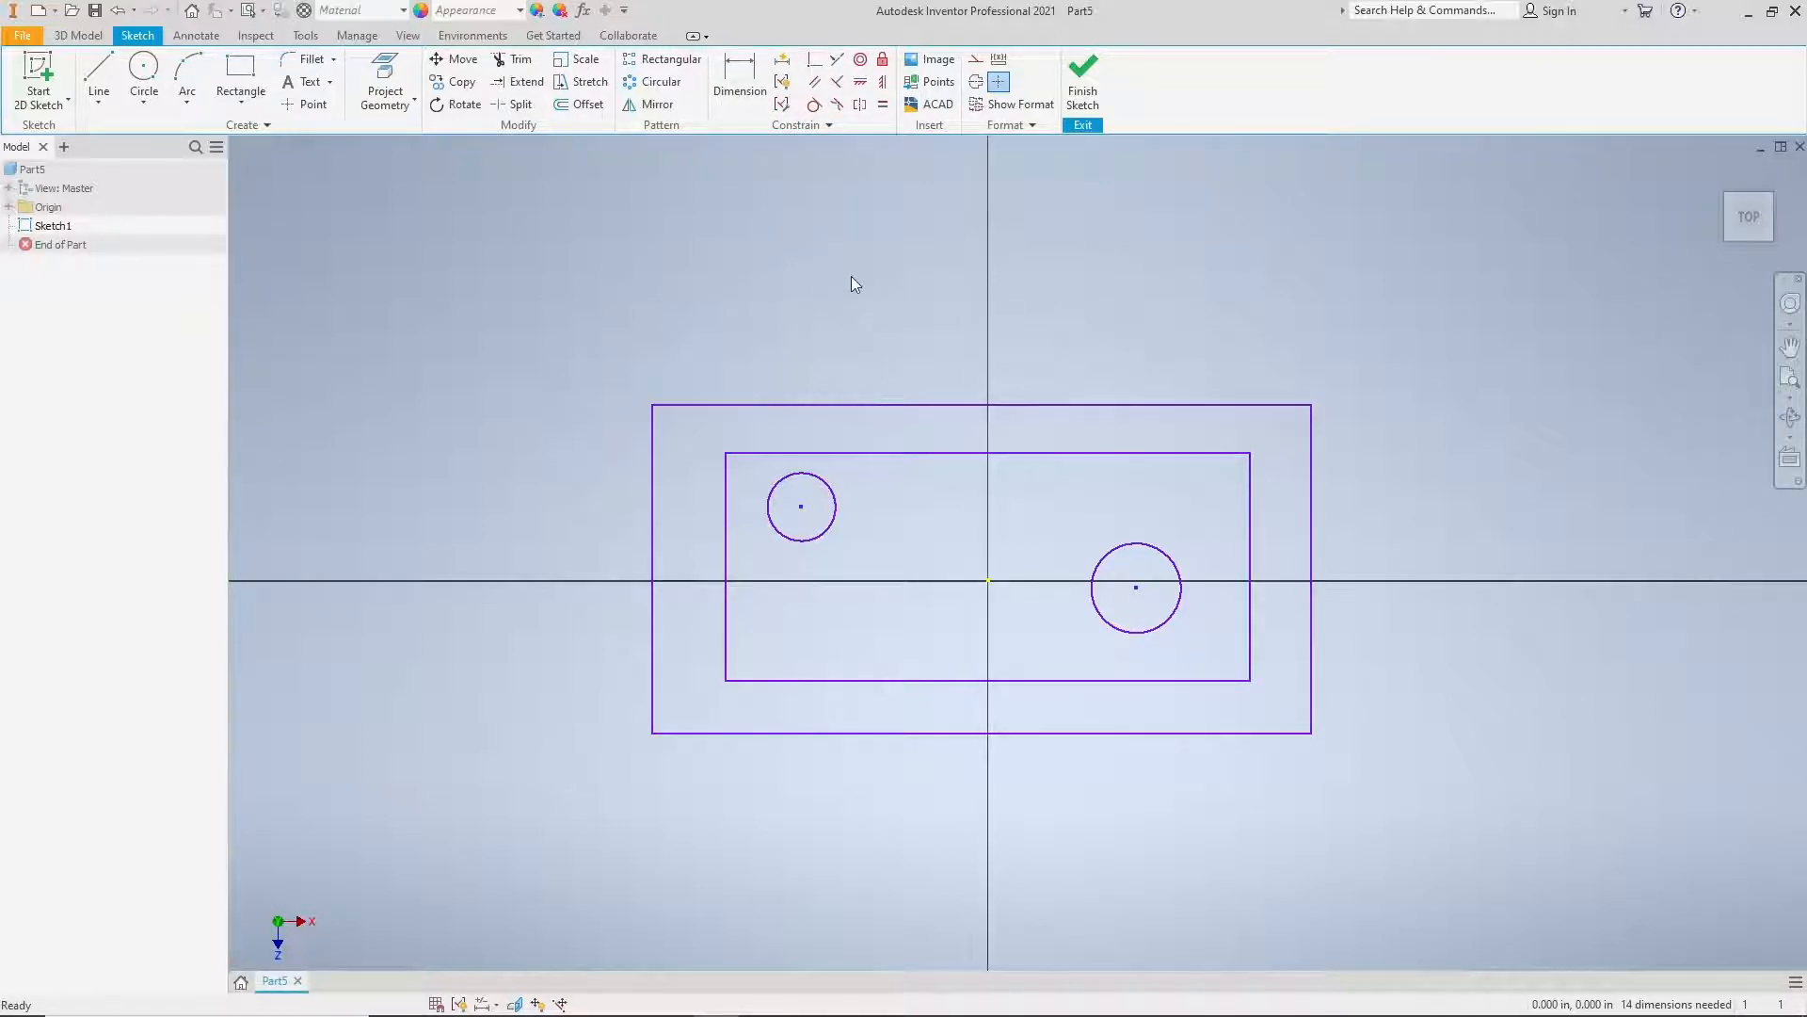
click(740, 84)
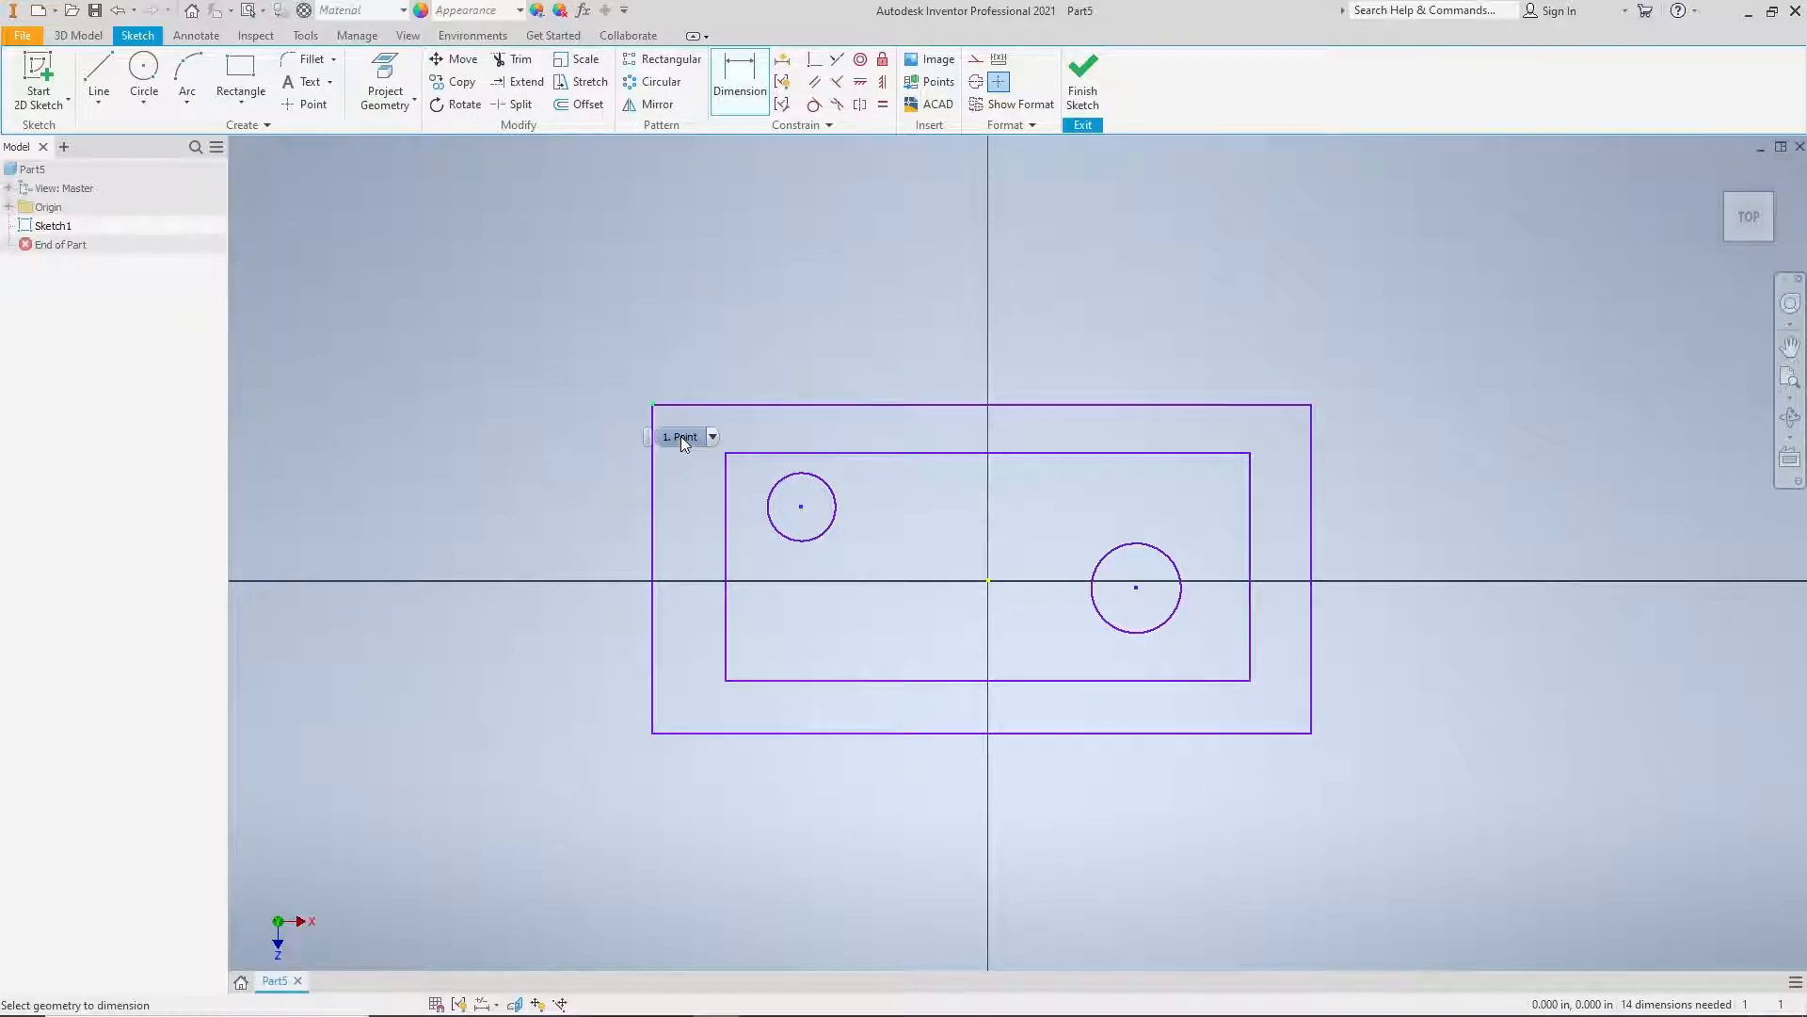
click(713, 437)
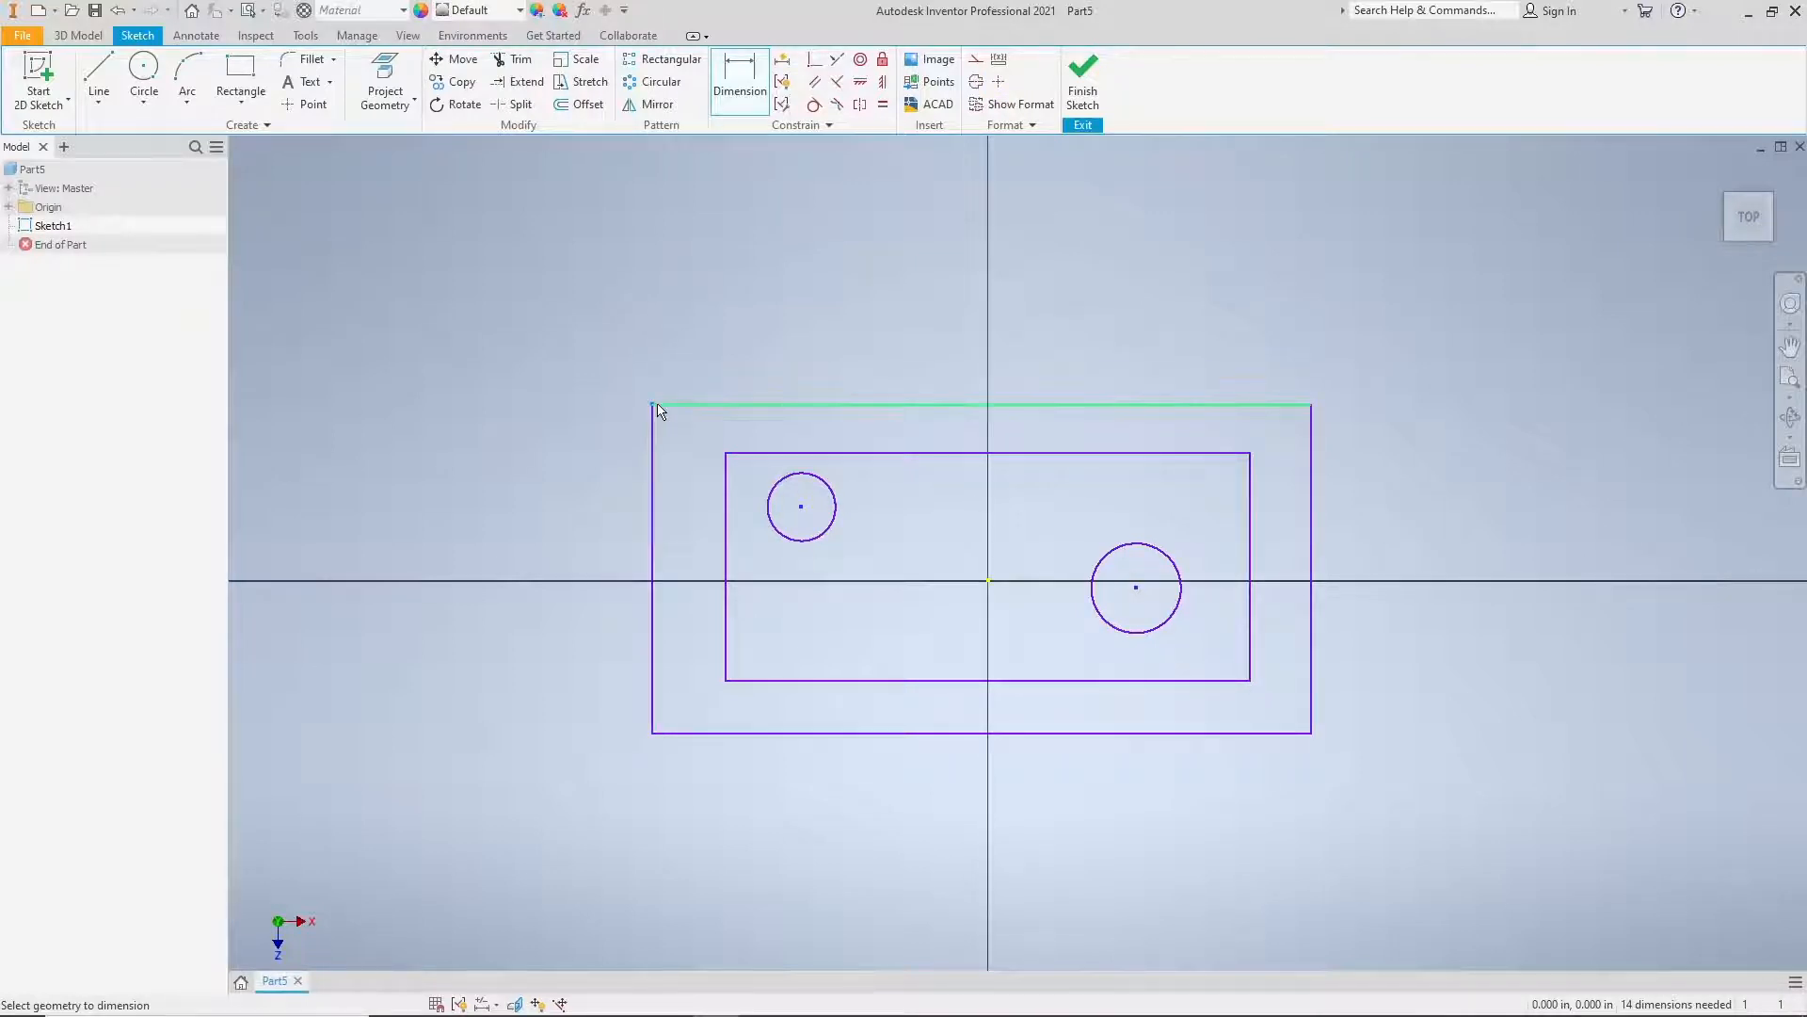
click(1304, 407)
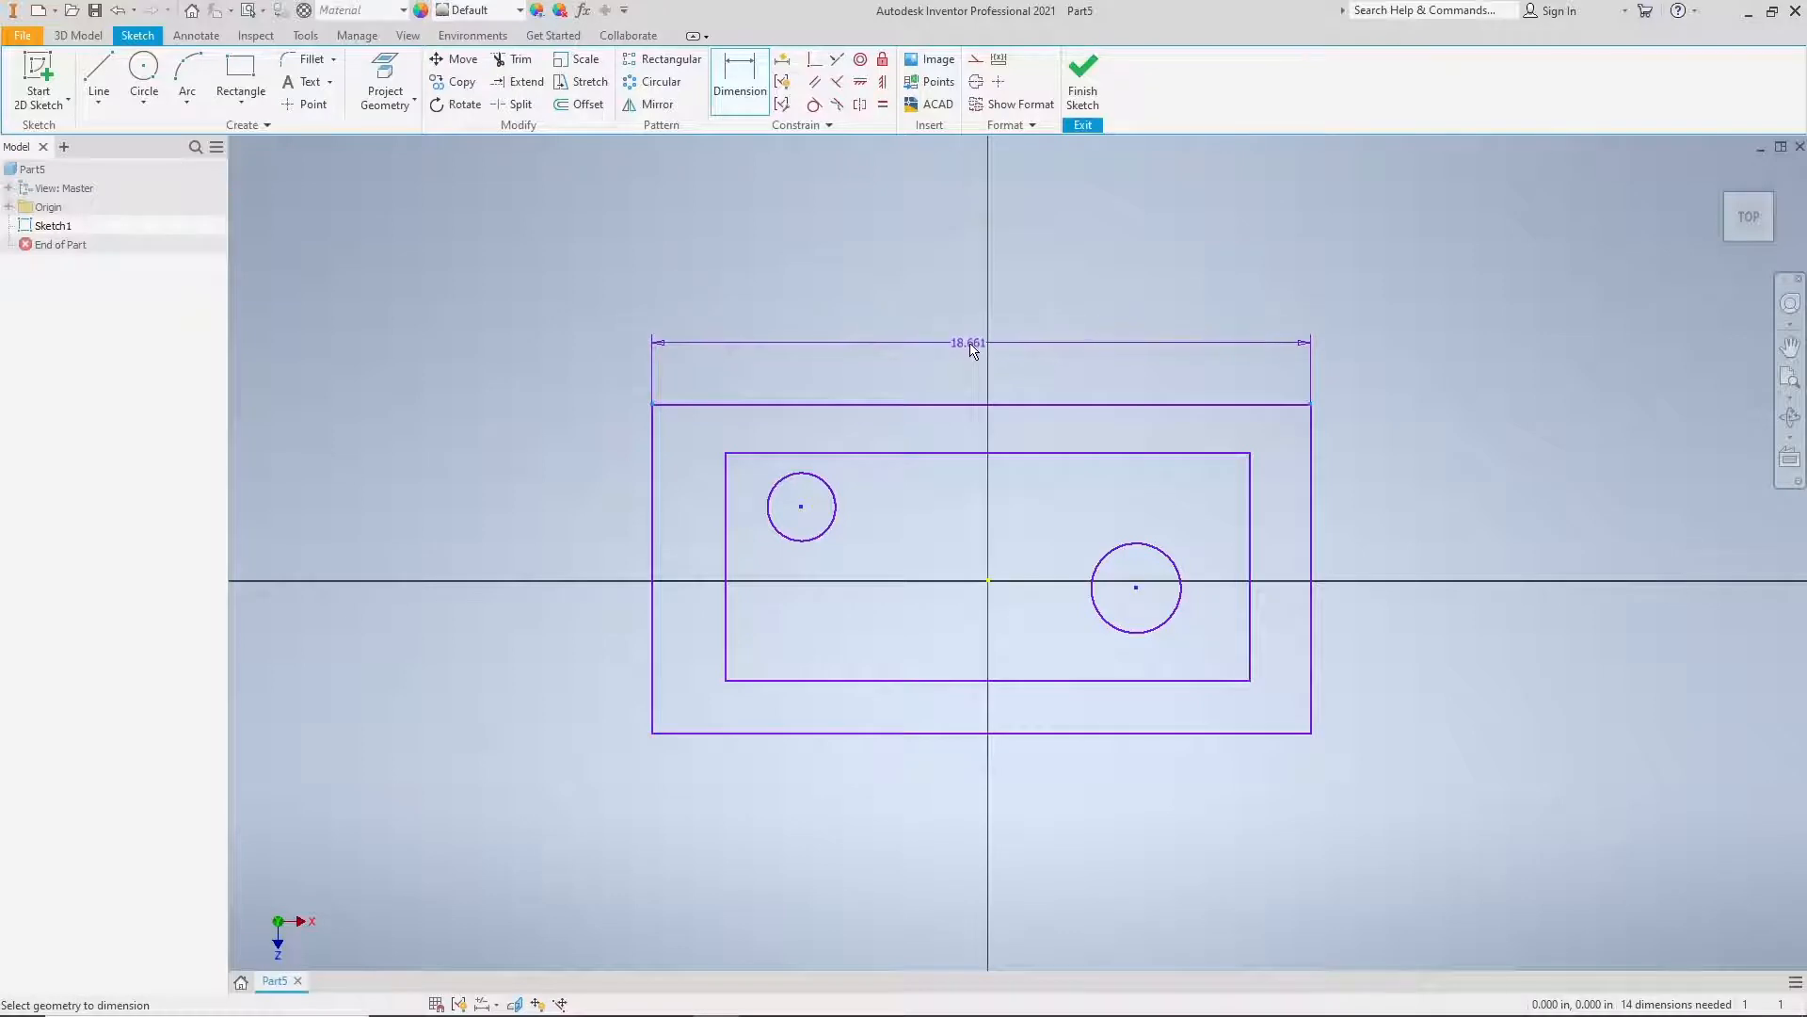
click(976, 343)
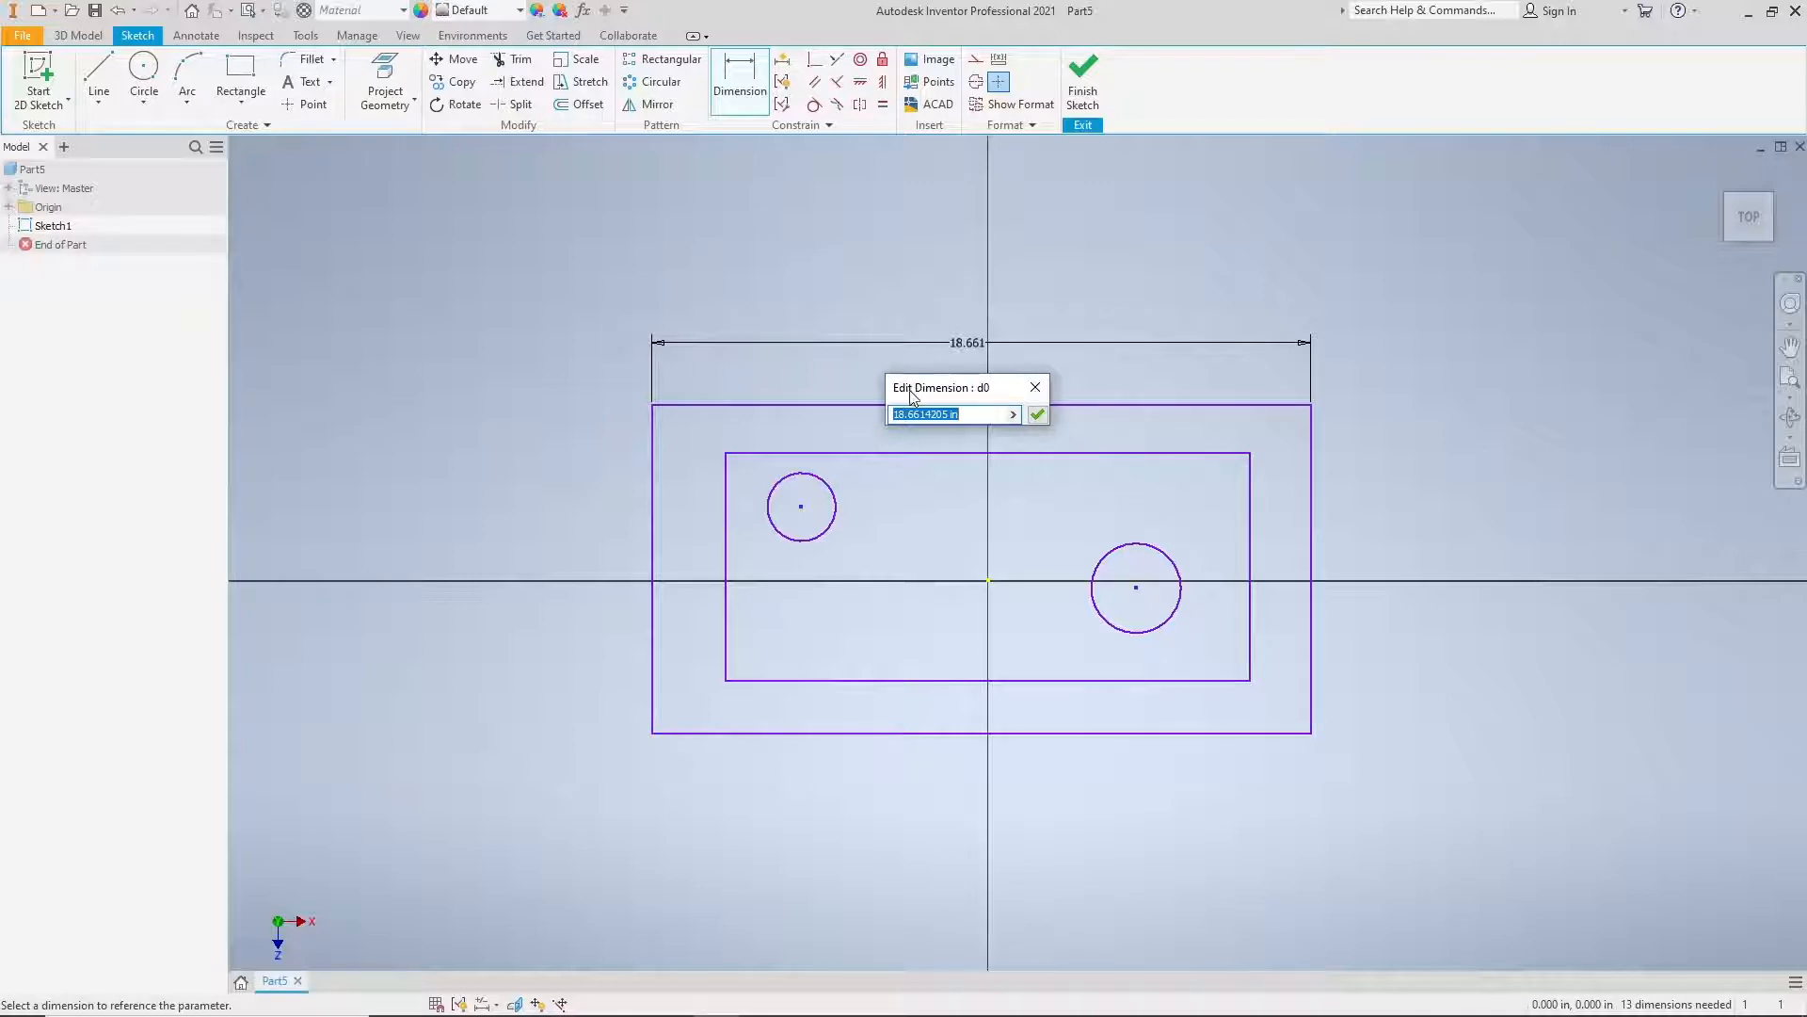
click(1038, 415)
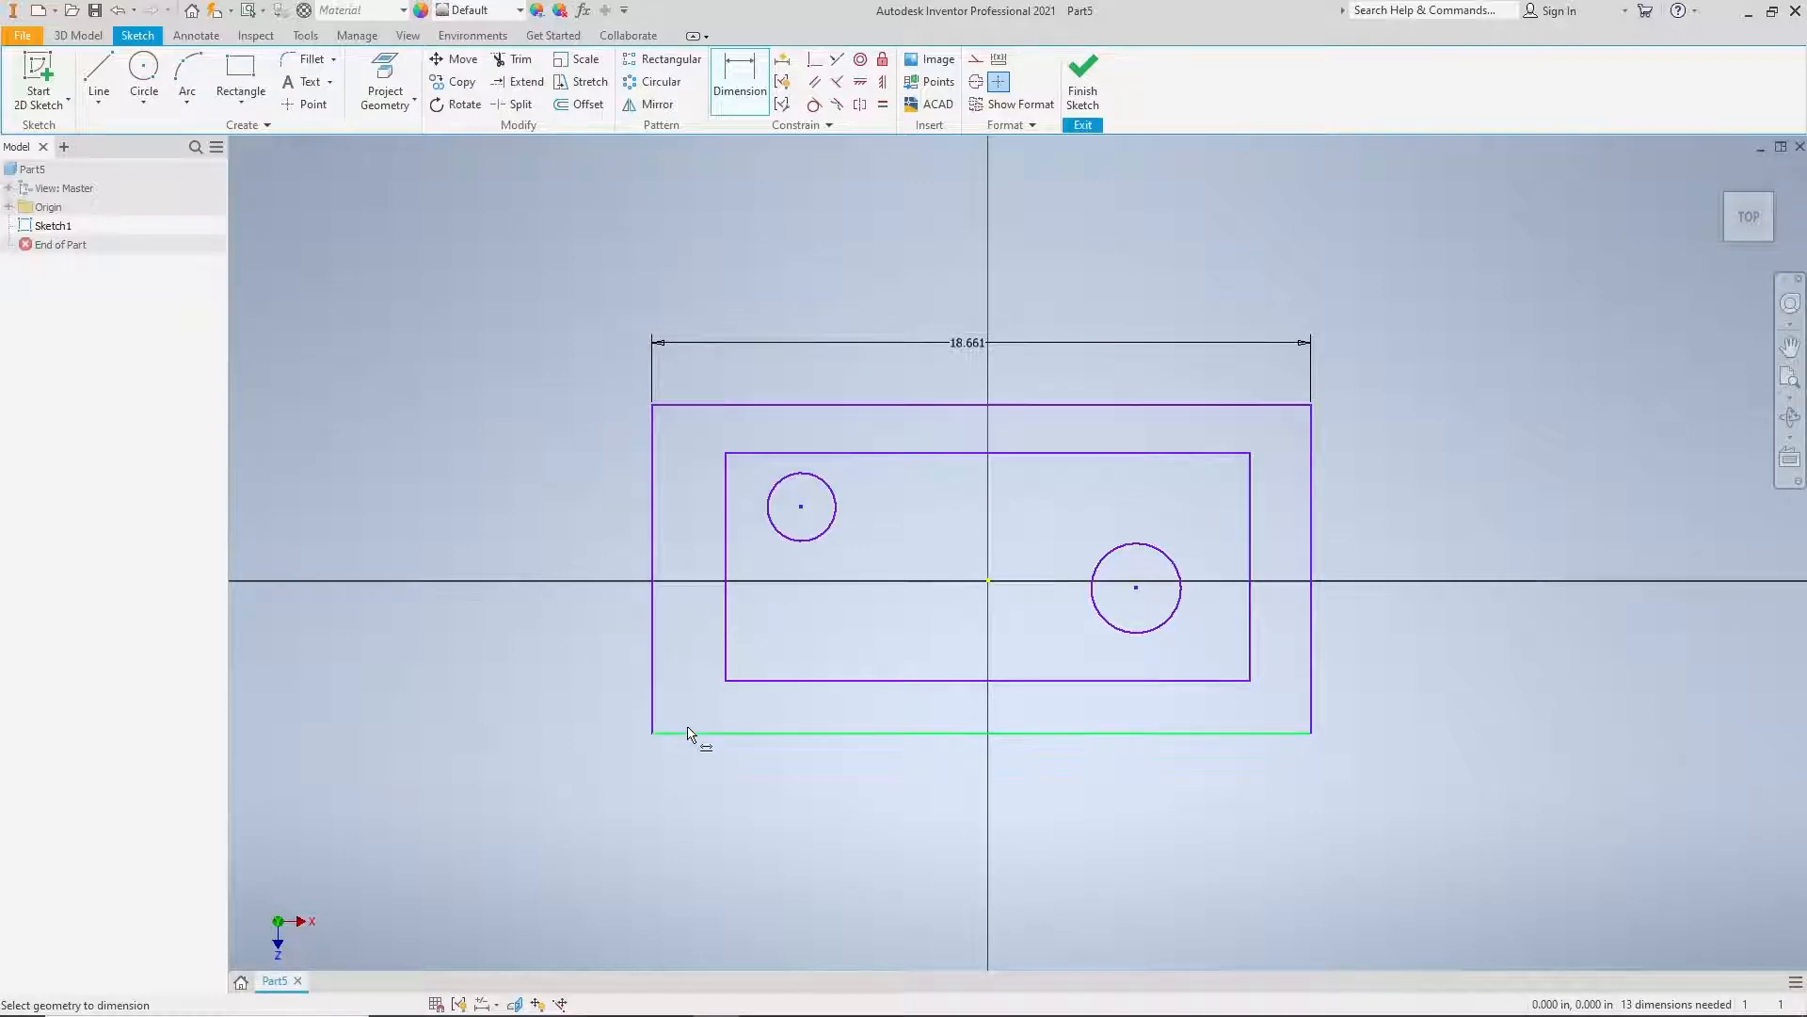
Step: Dimension the outer rectangle's height between its upper and lower edges, keeping the size as drawn
click(699, 405)
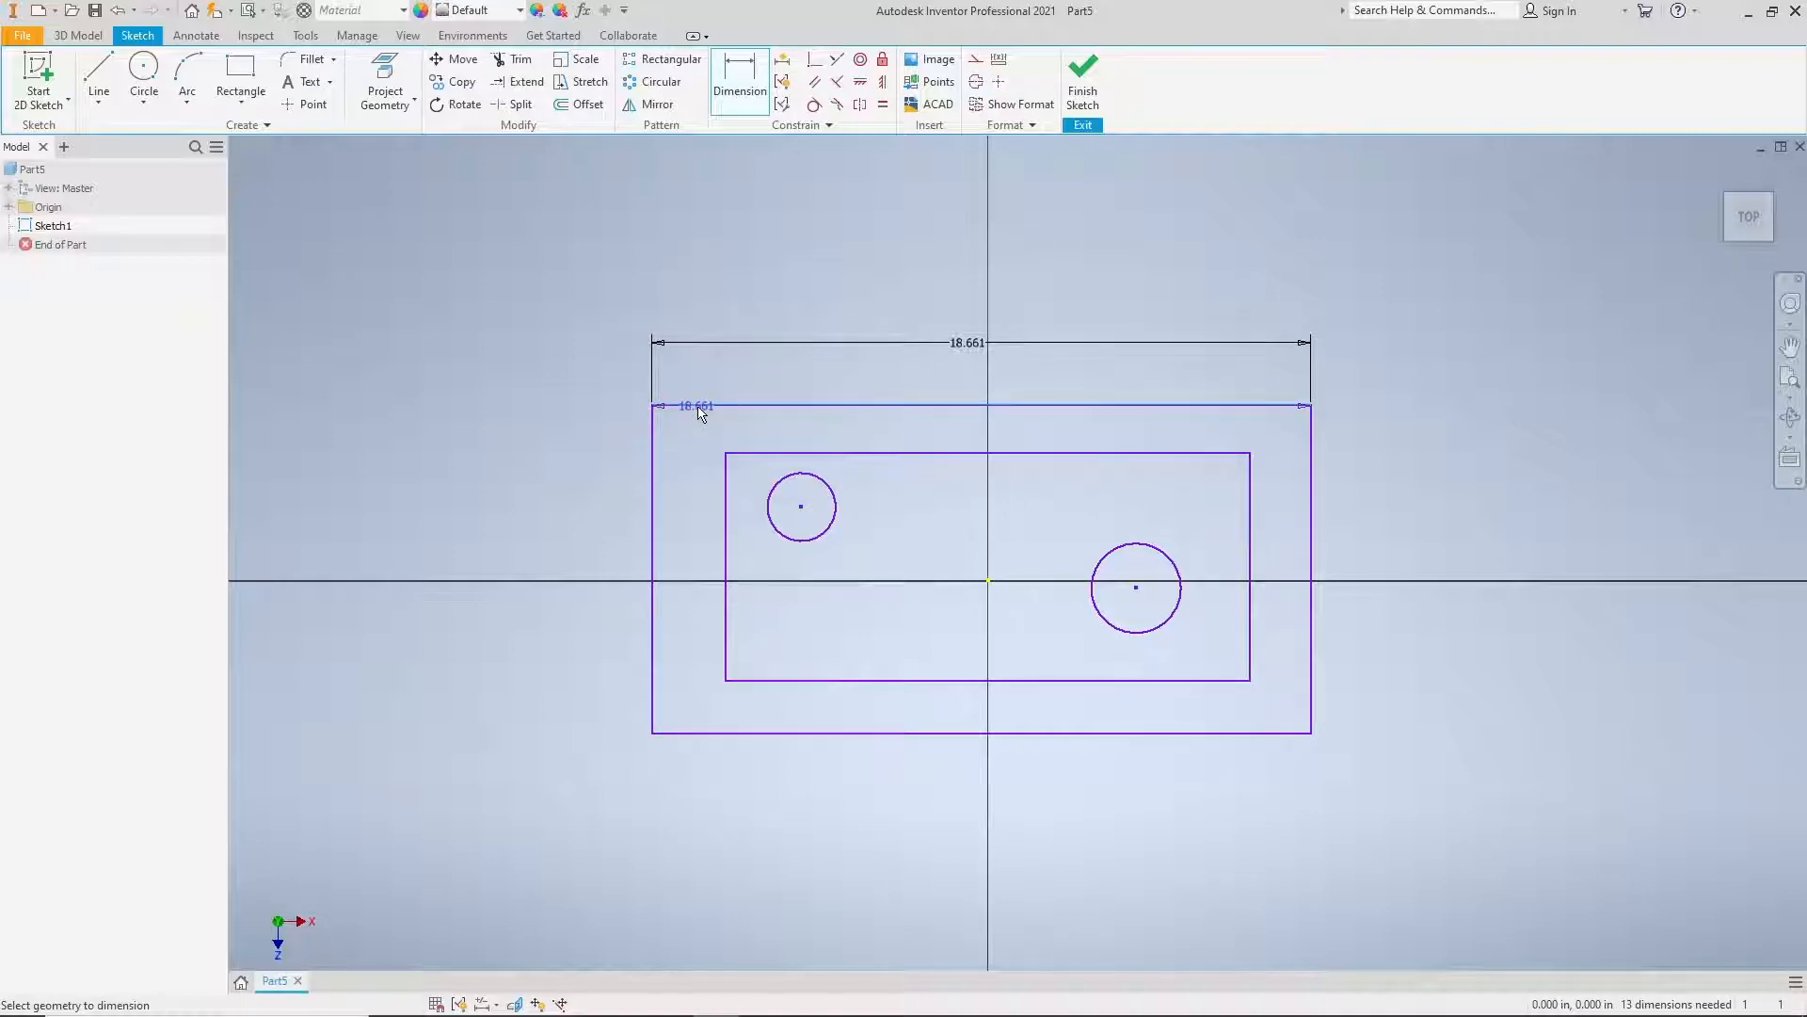
click(687, 733)
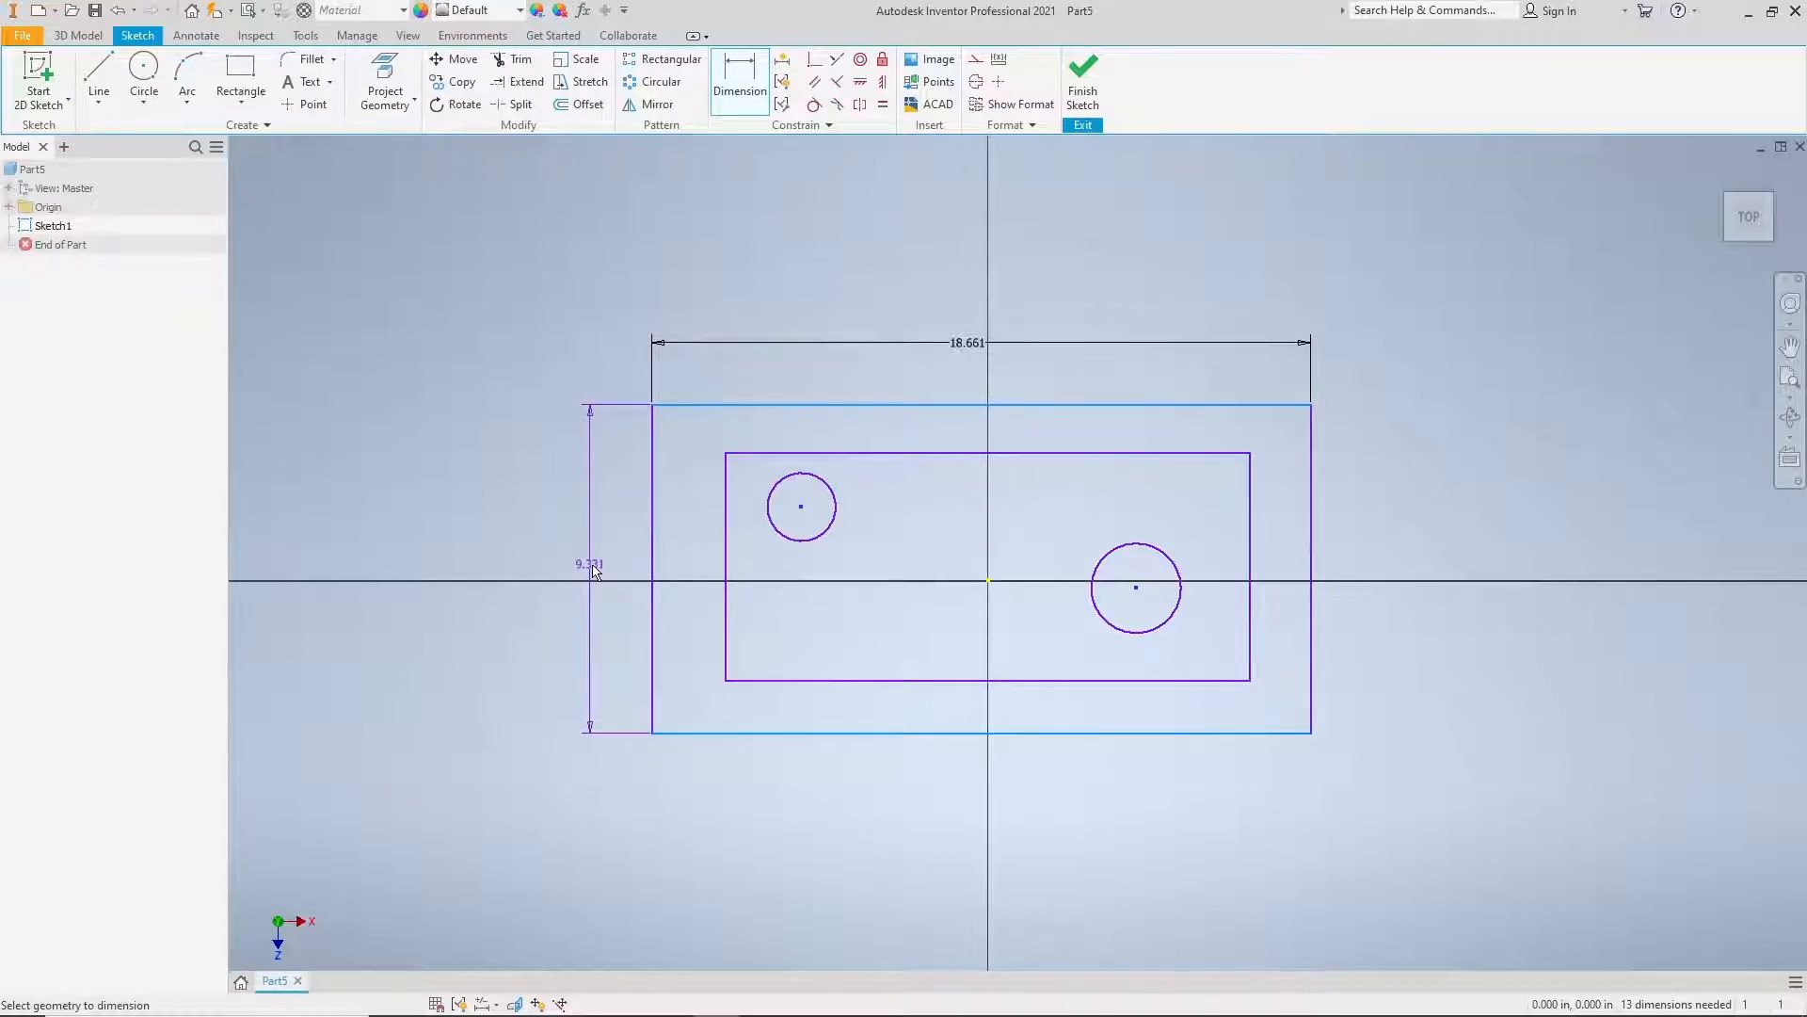
middle_drag(643, 569, 935, 573)
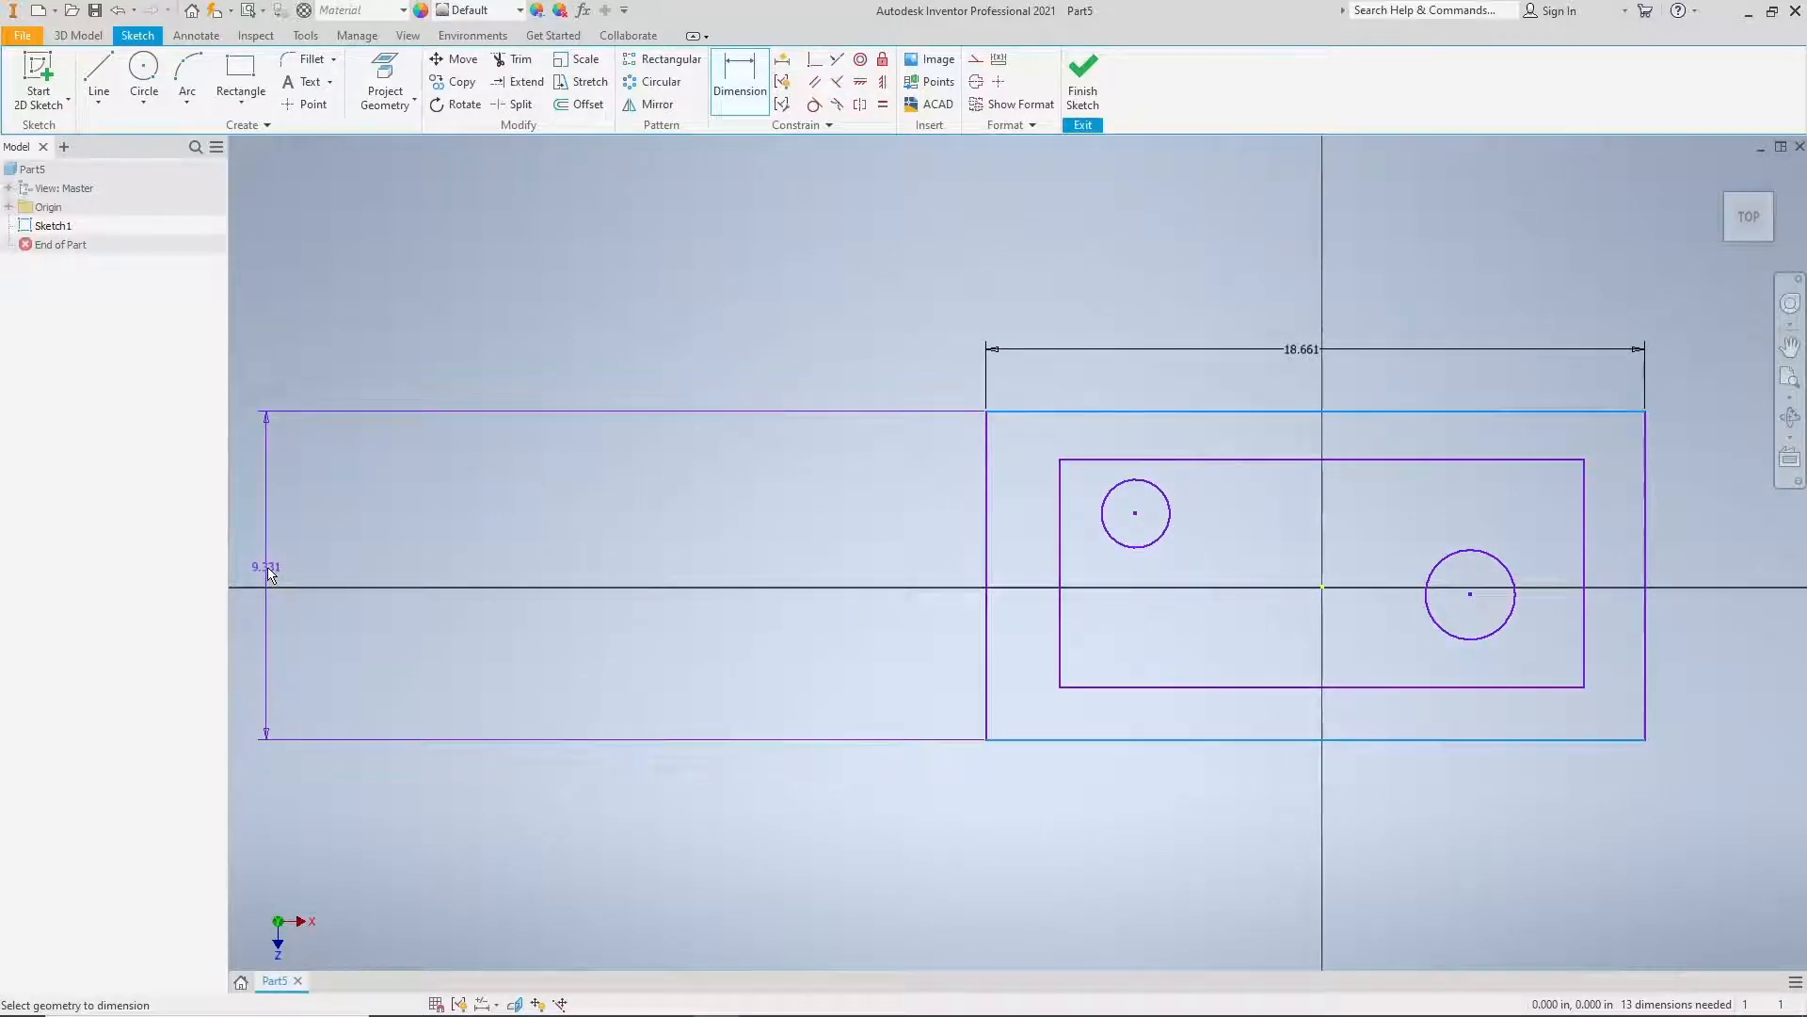
middle_drag(1018, 536, 669, 507)
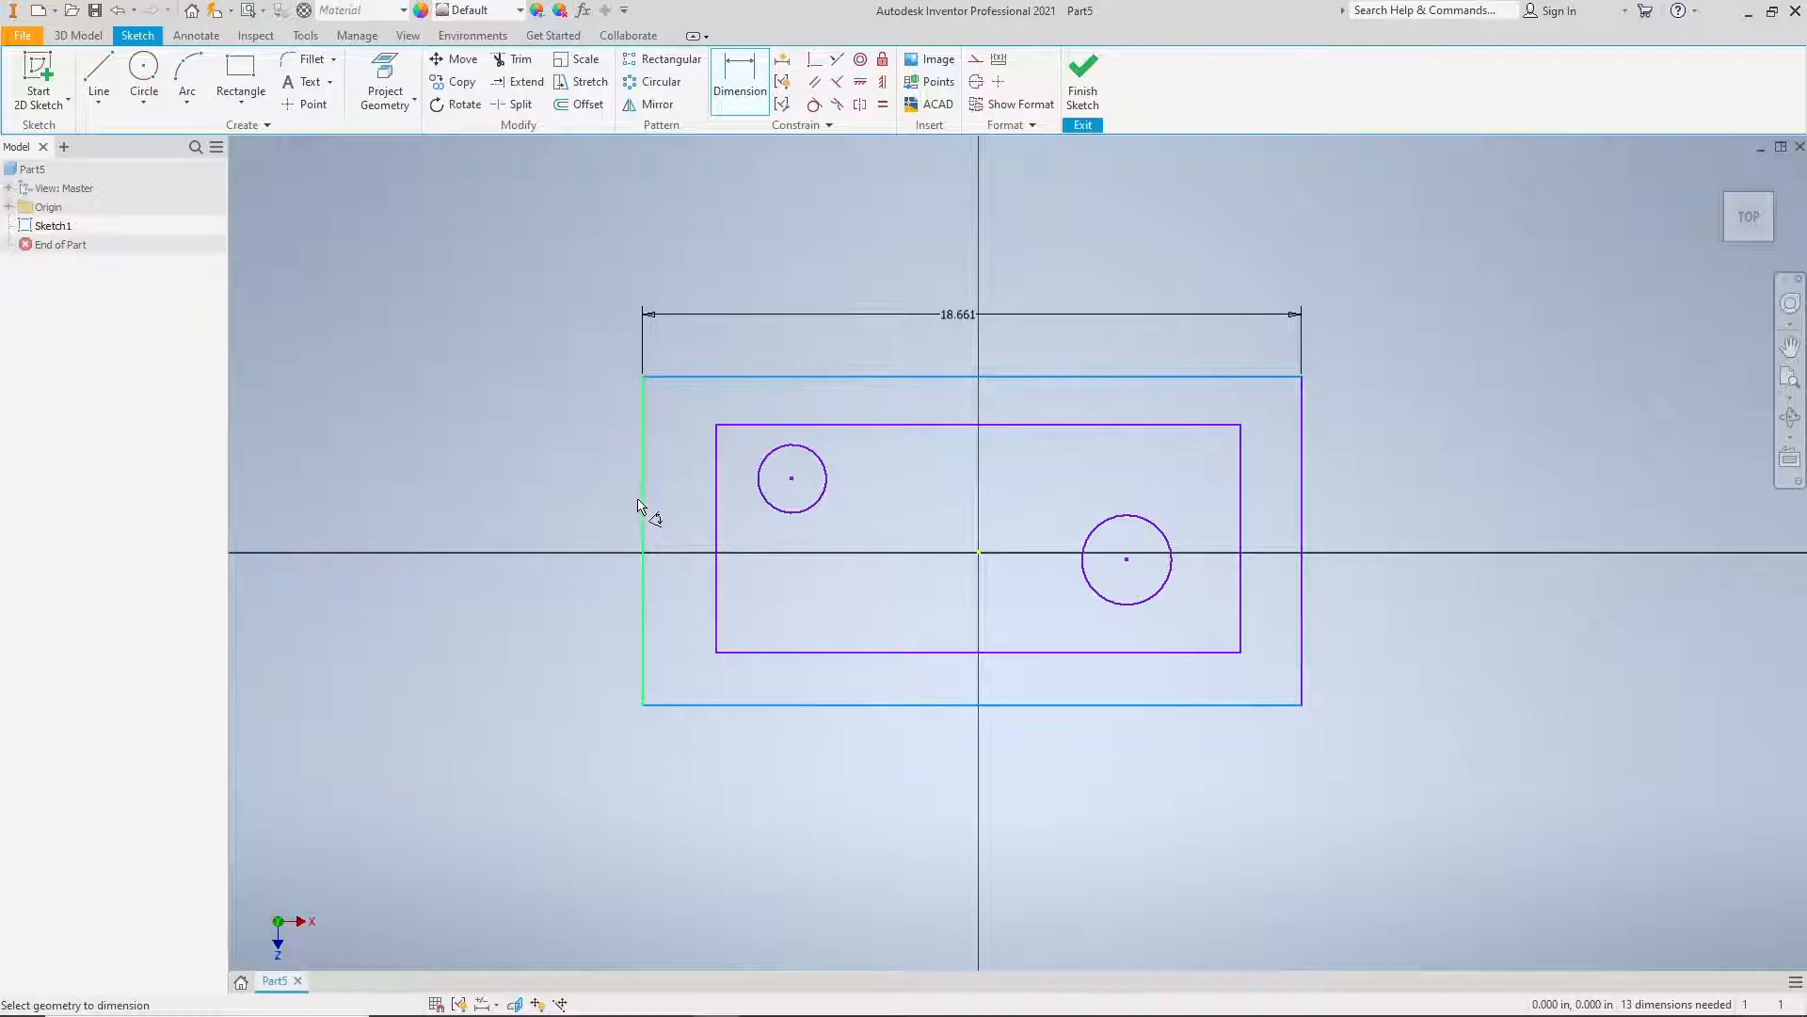
click(640, 506)
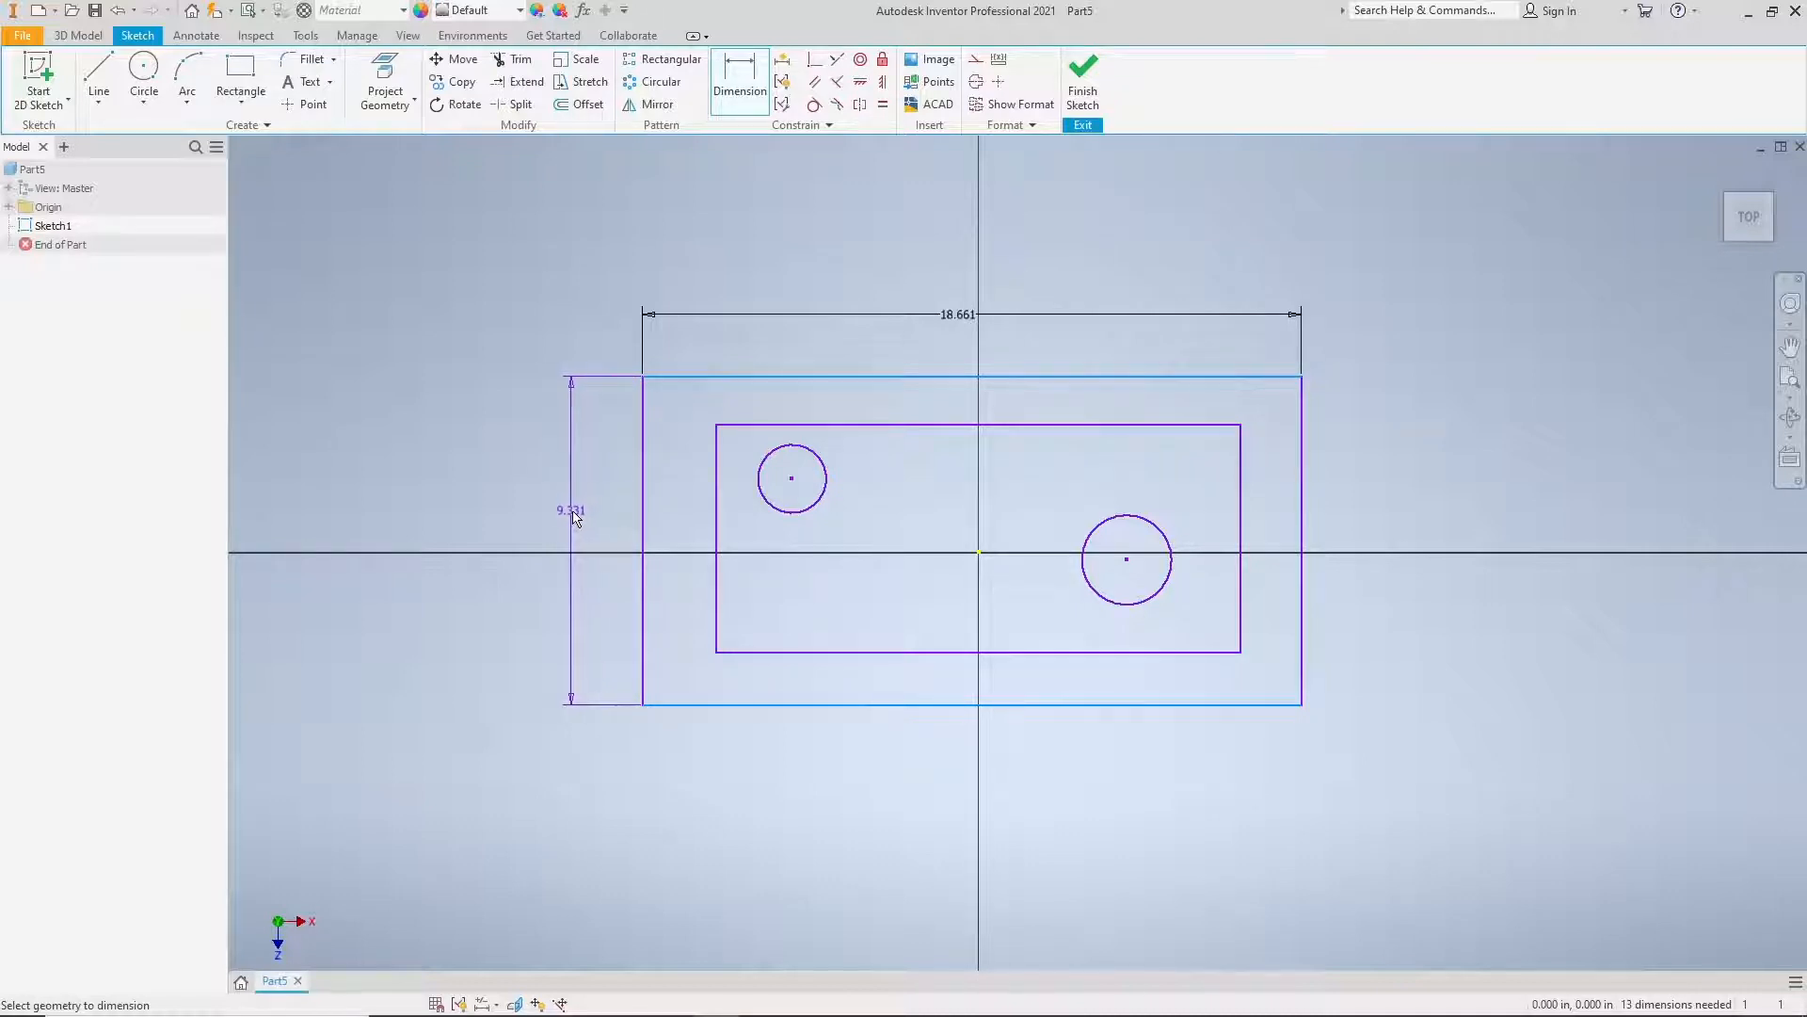
click(572, 516)
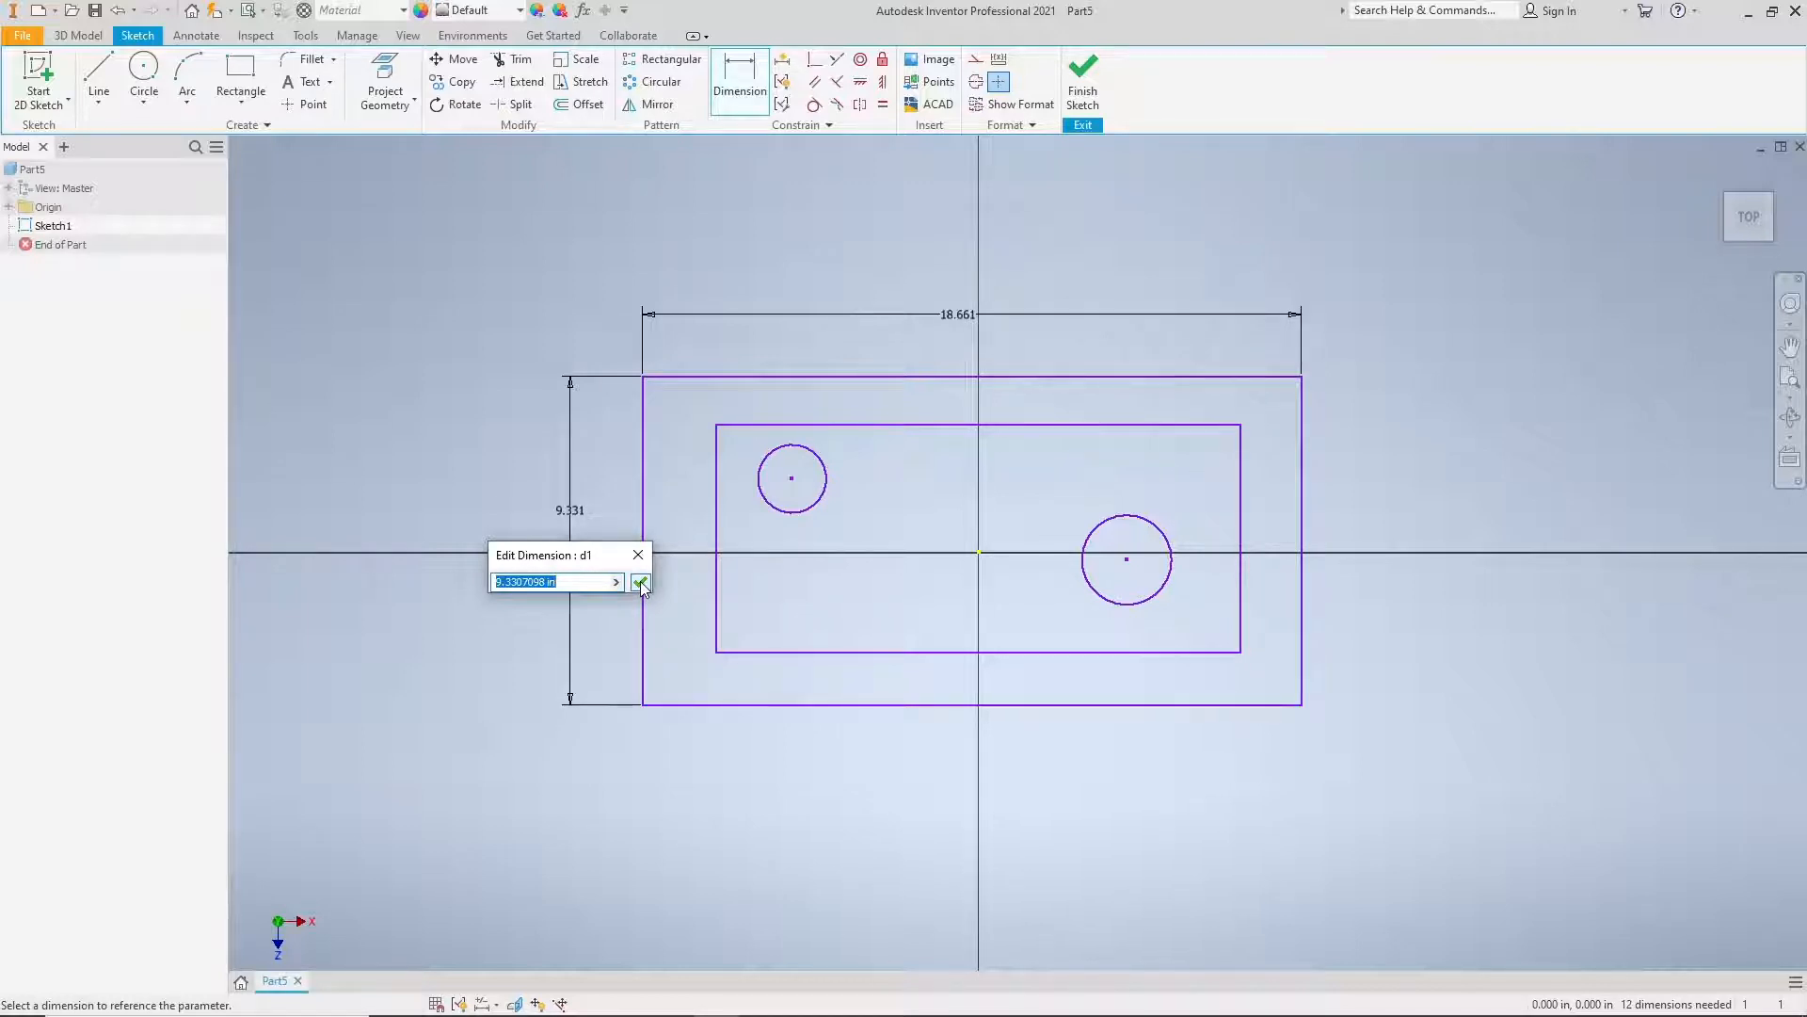
click(640, 582)
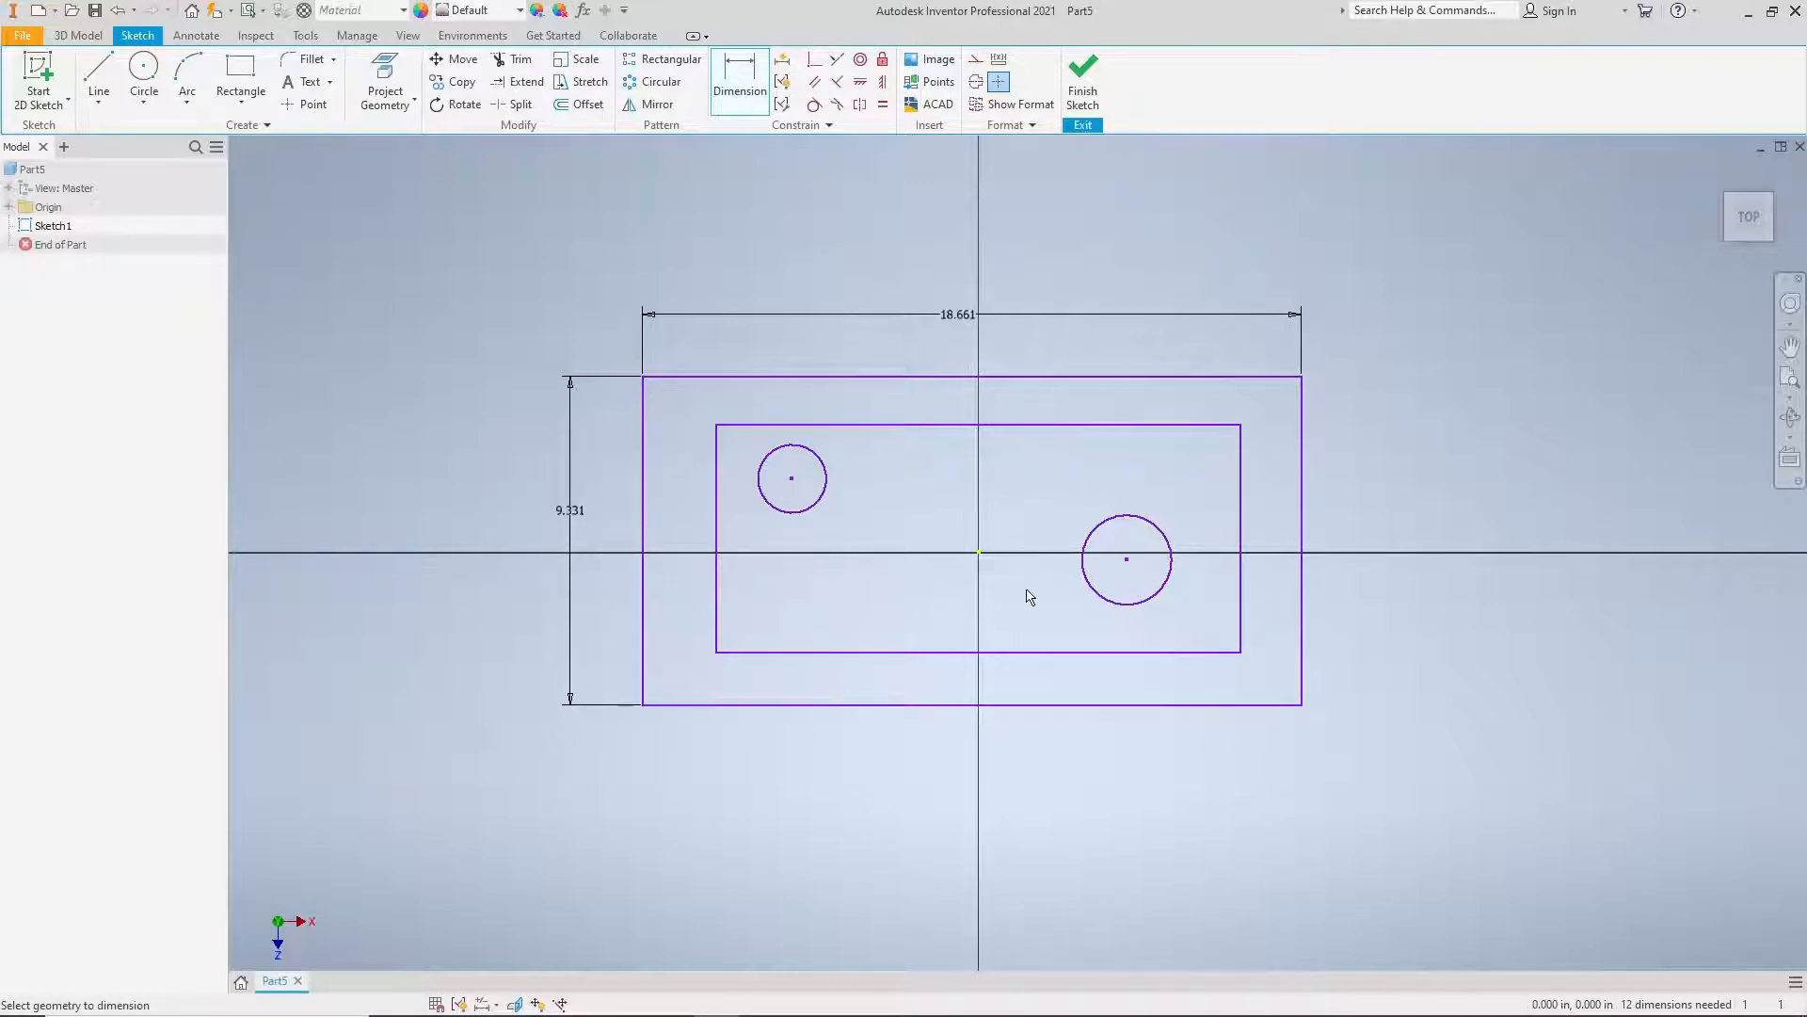
Step: Dimension the inner rectangle's width and height, keeping both sizes as drawn
middle_drag(1026, 598, 986, 621)
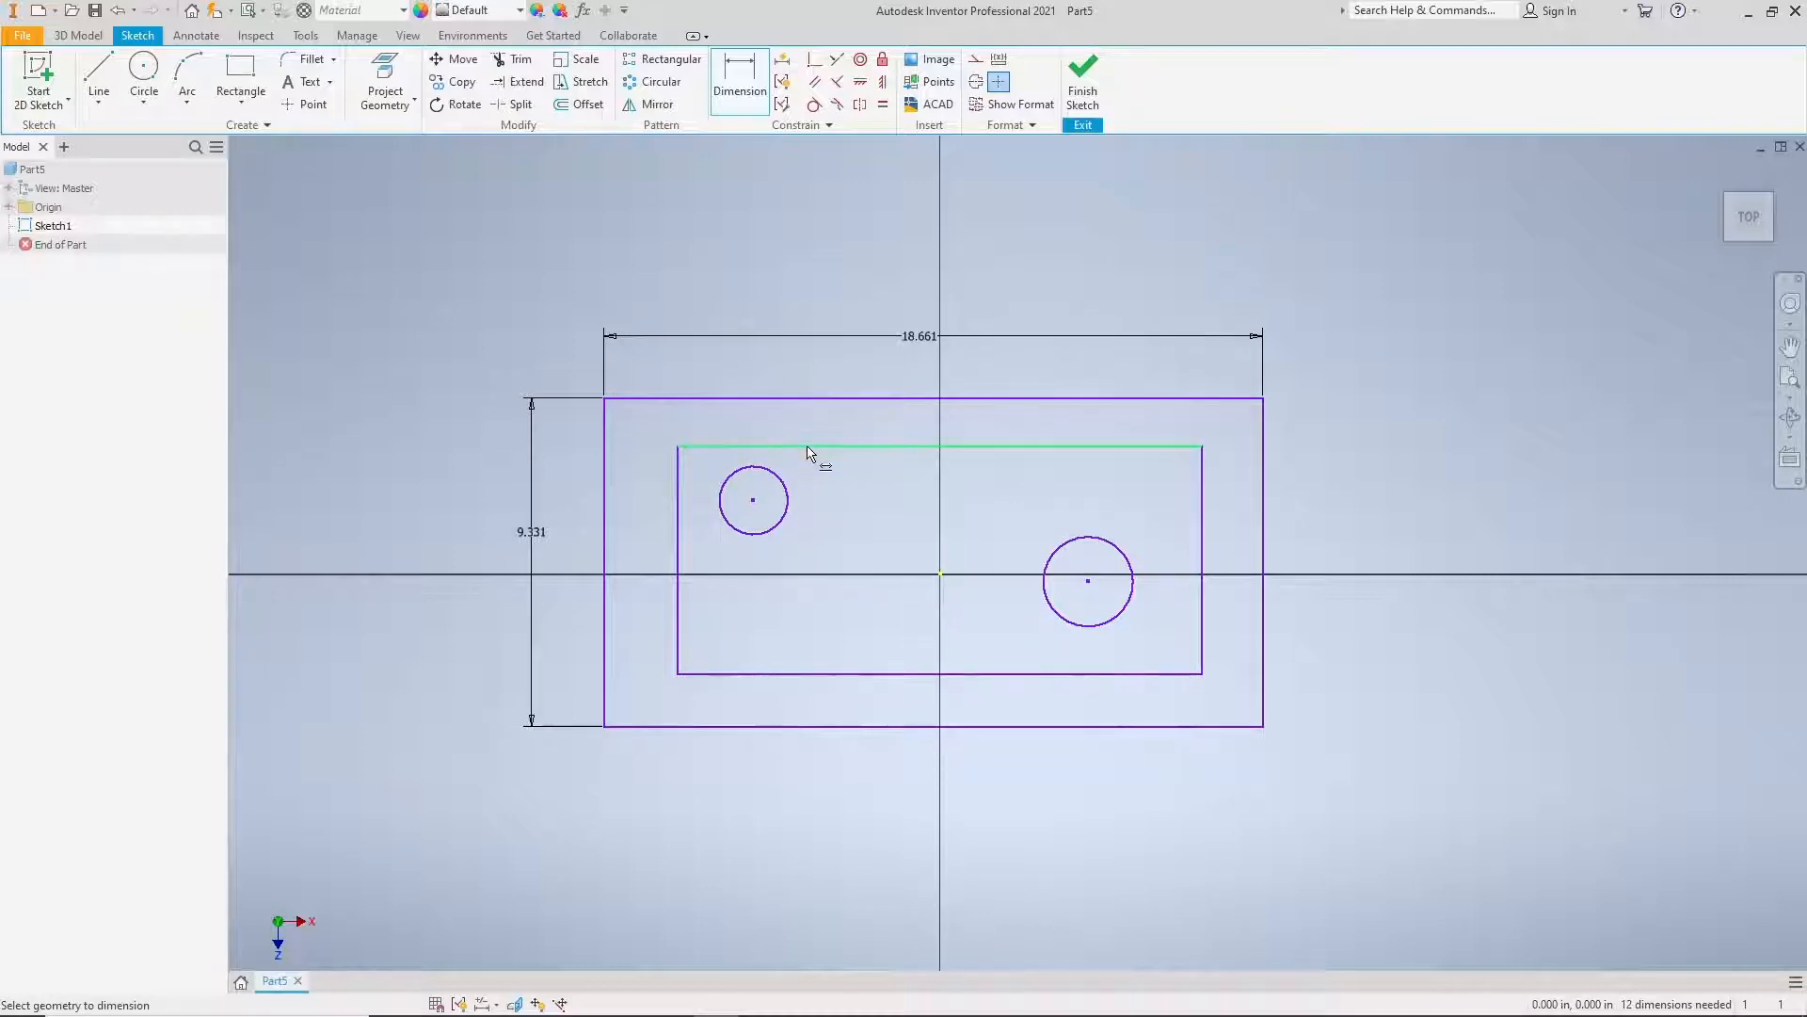
click(807, 453)
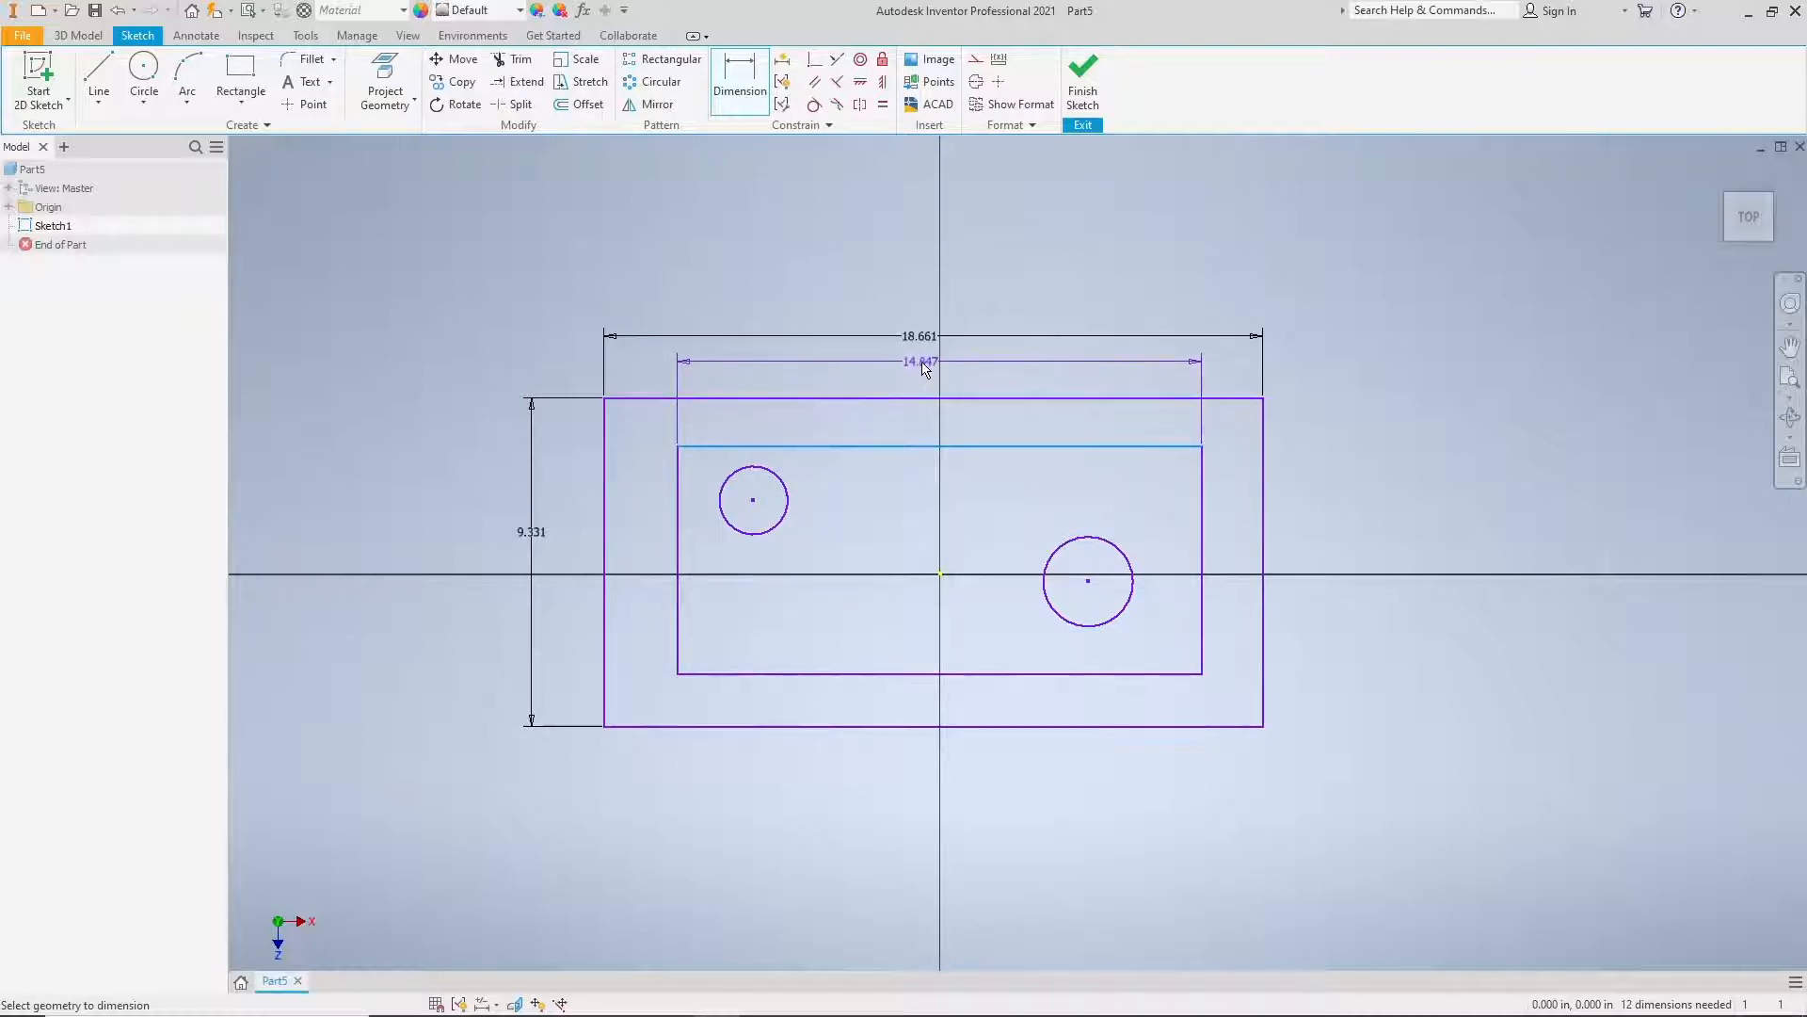
click(922, 363)
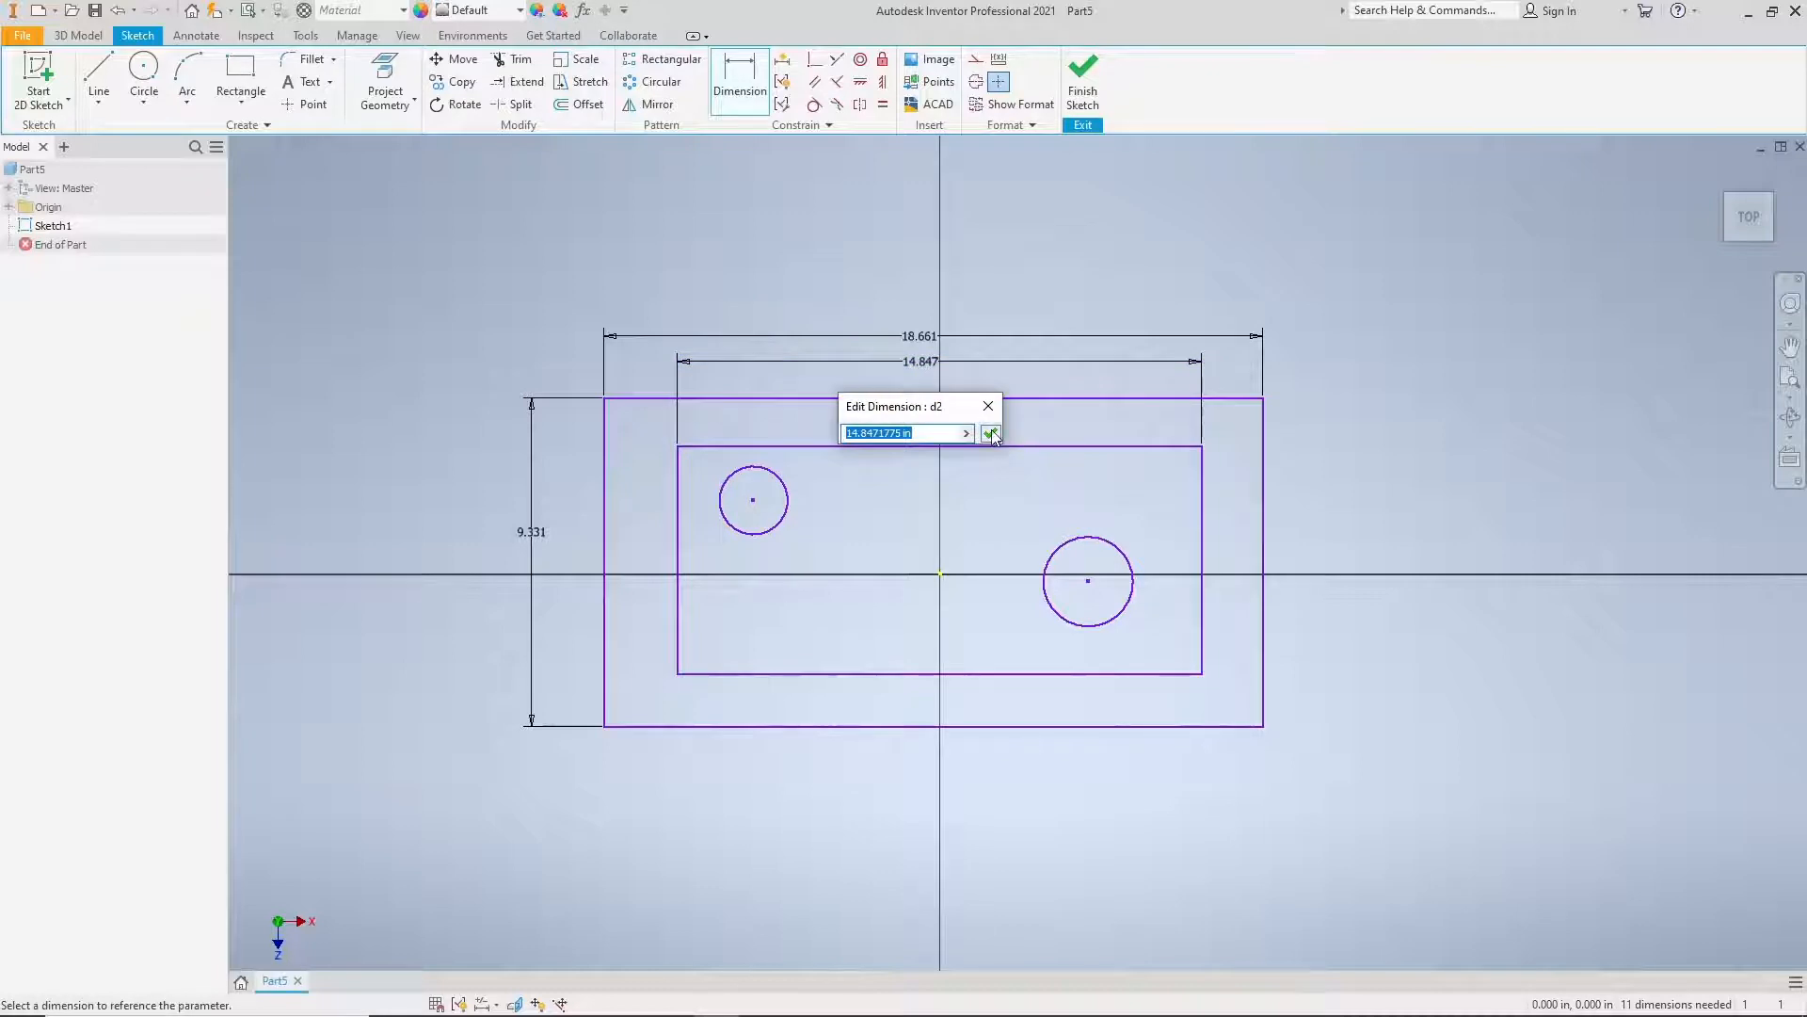
click(990, 433)
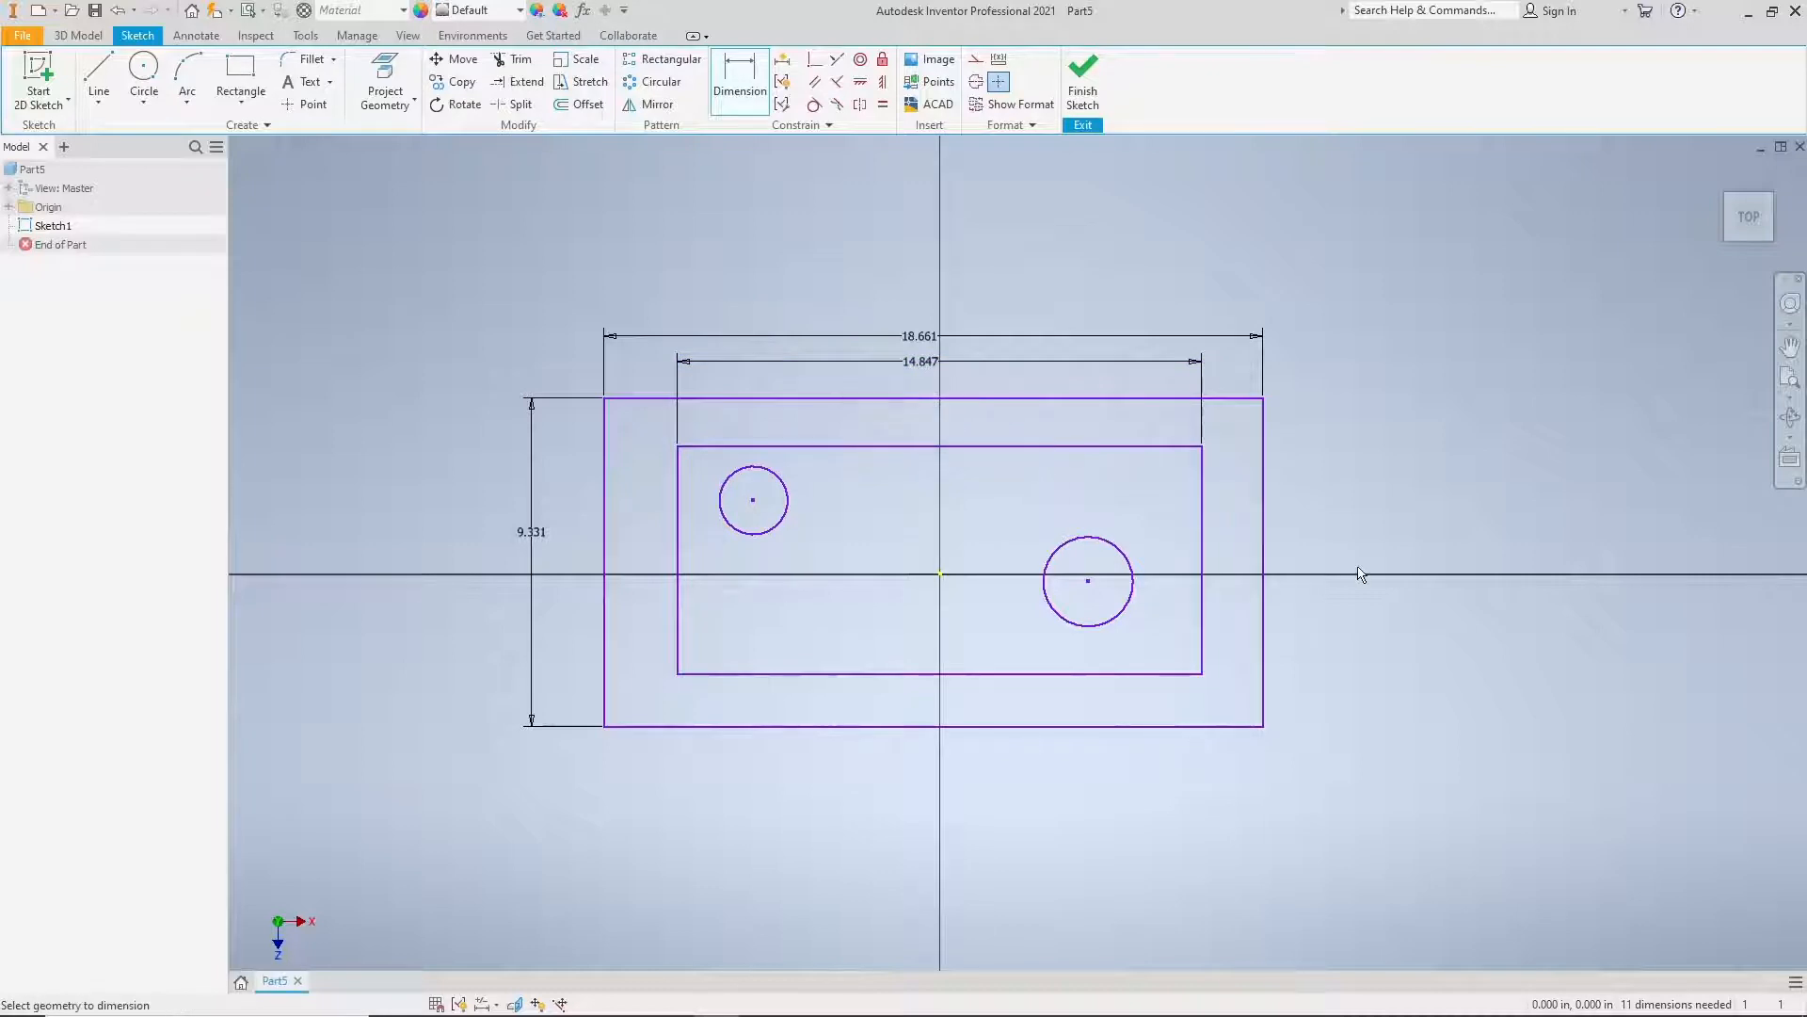
click(680, 553)
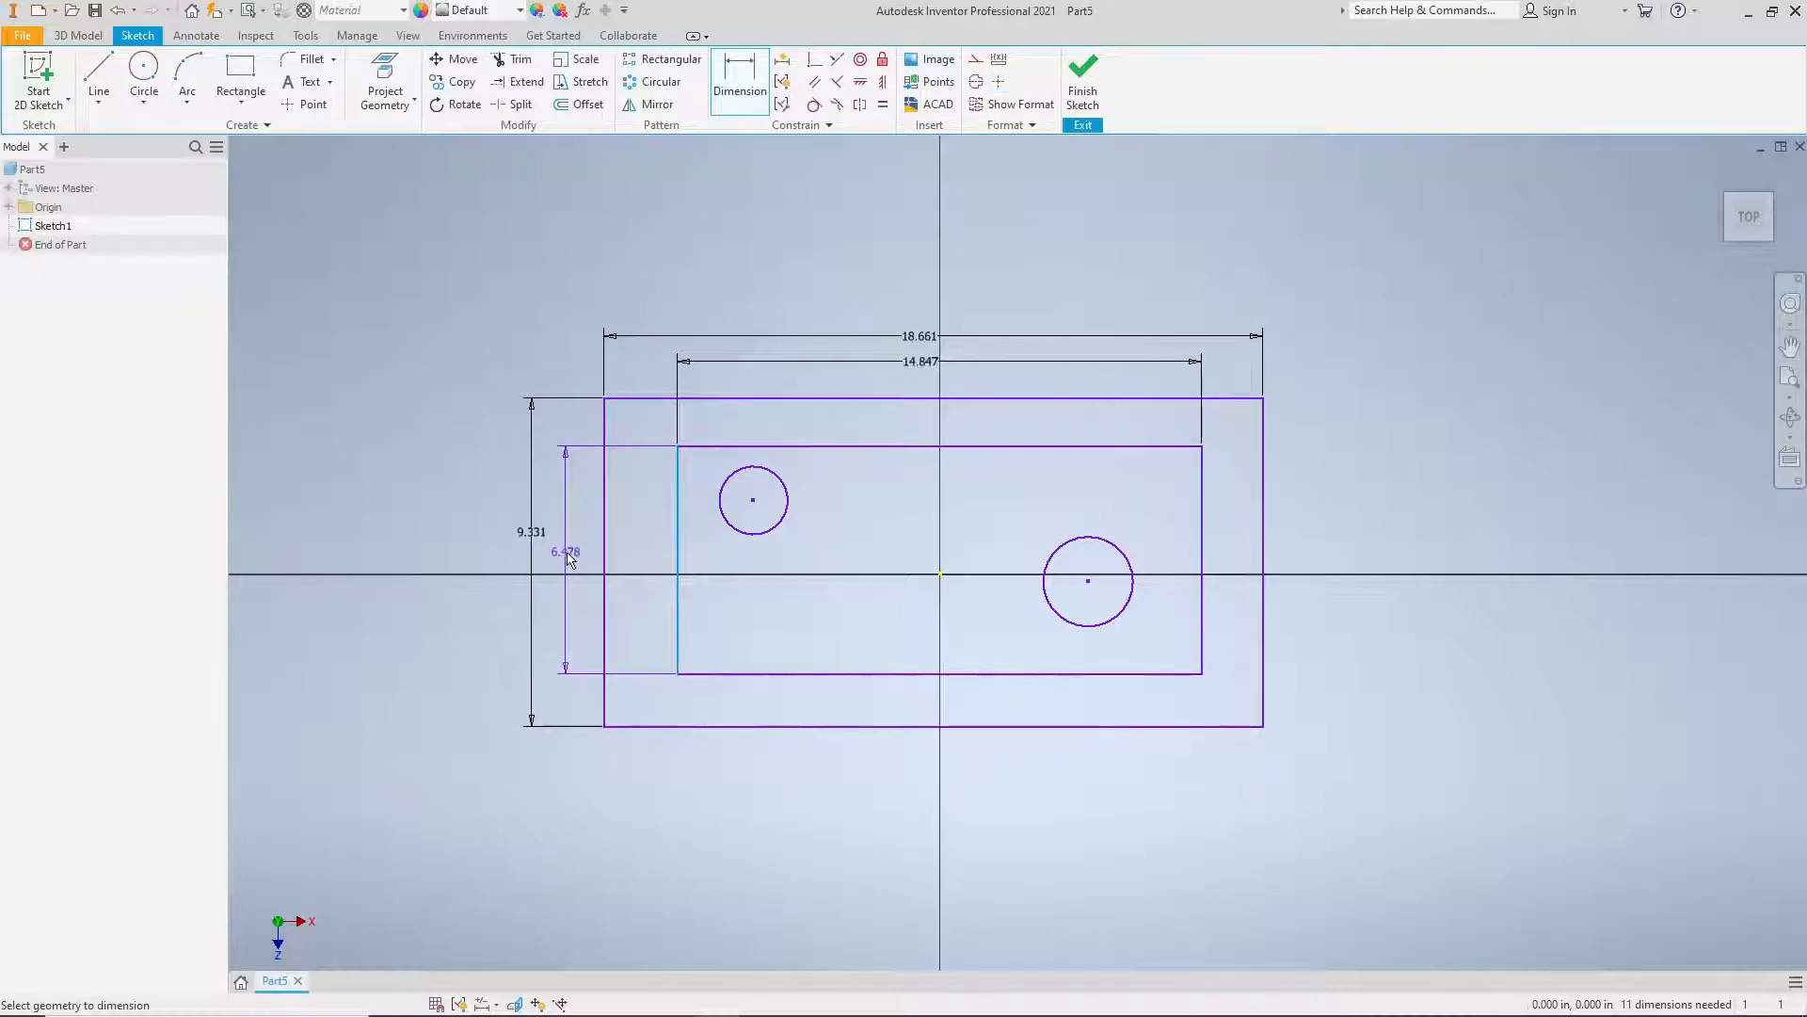
click(570, 559)
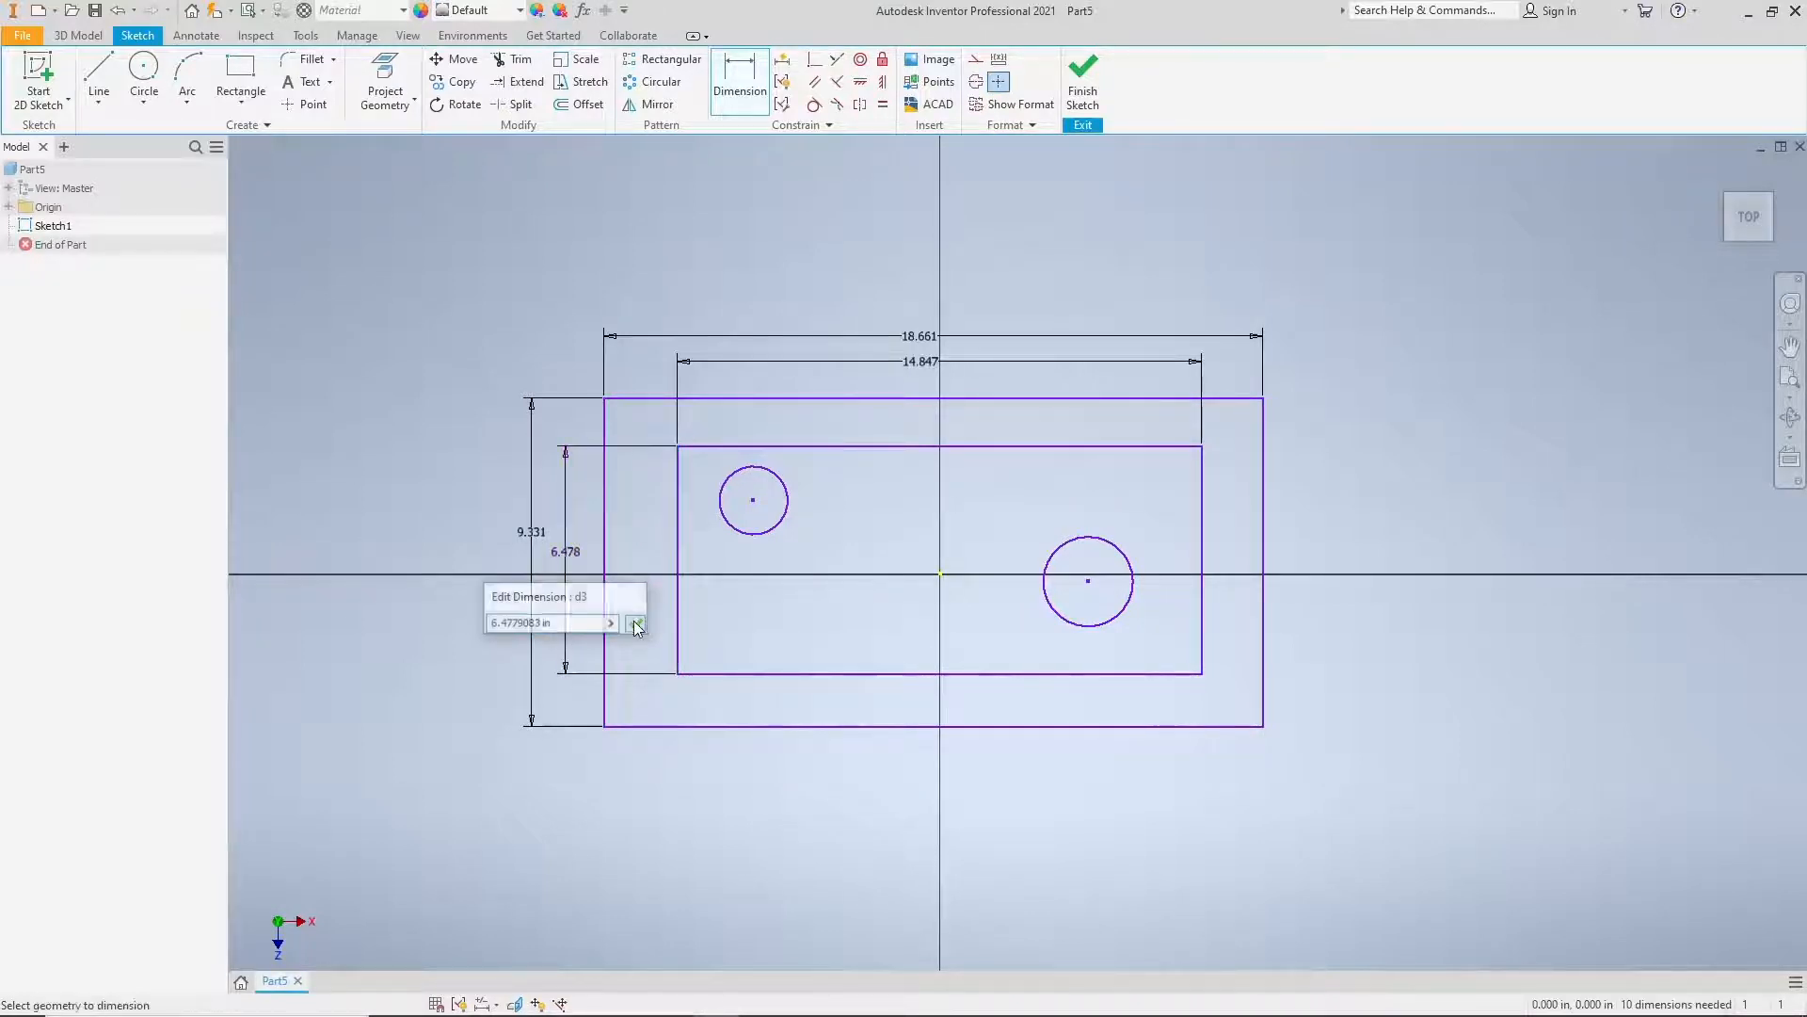
key(Return)
middle_drag(898, 658, 826, 662)
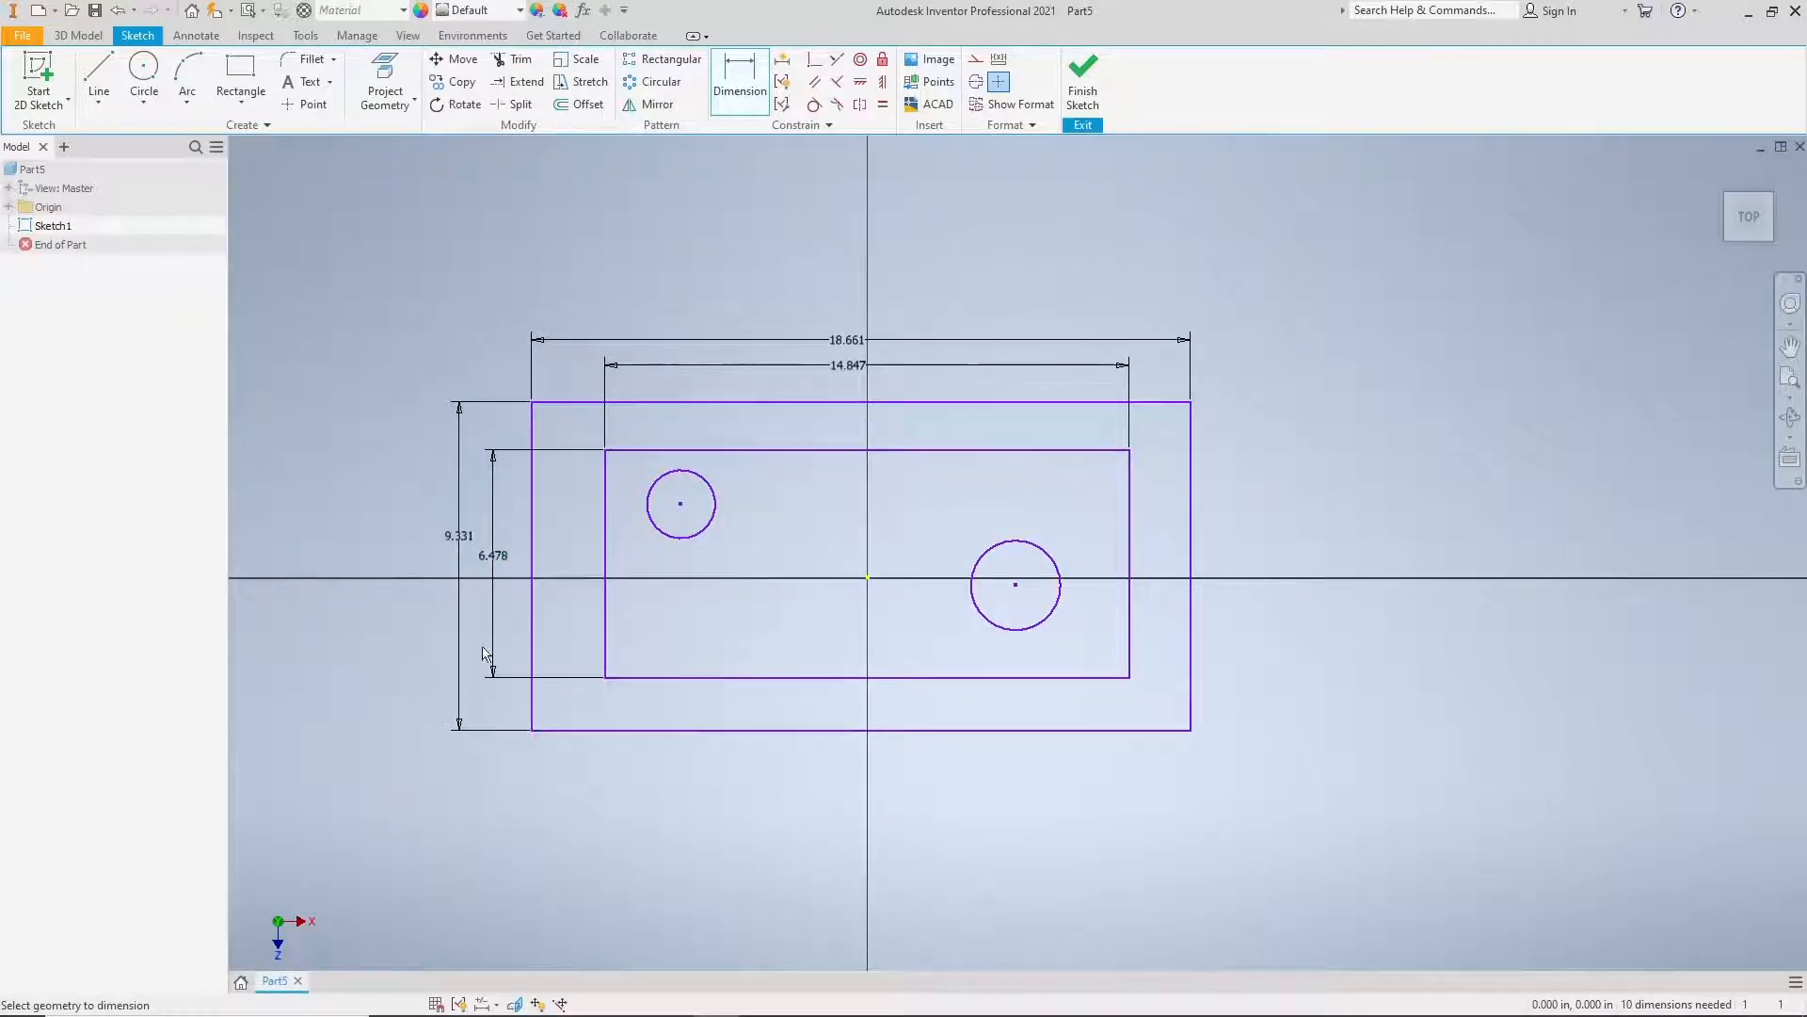
middle_drag(898, 543, 991, 536)
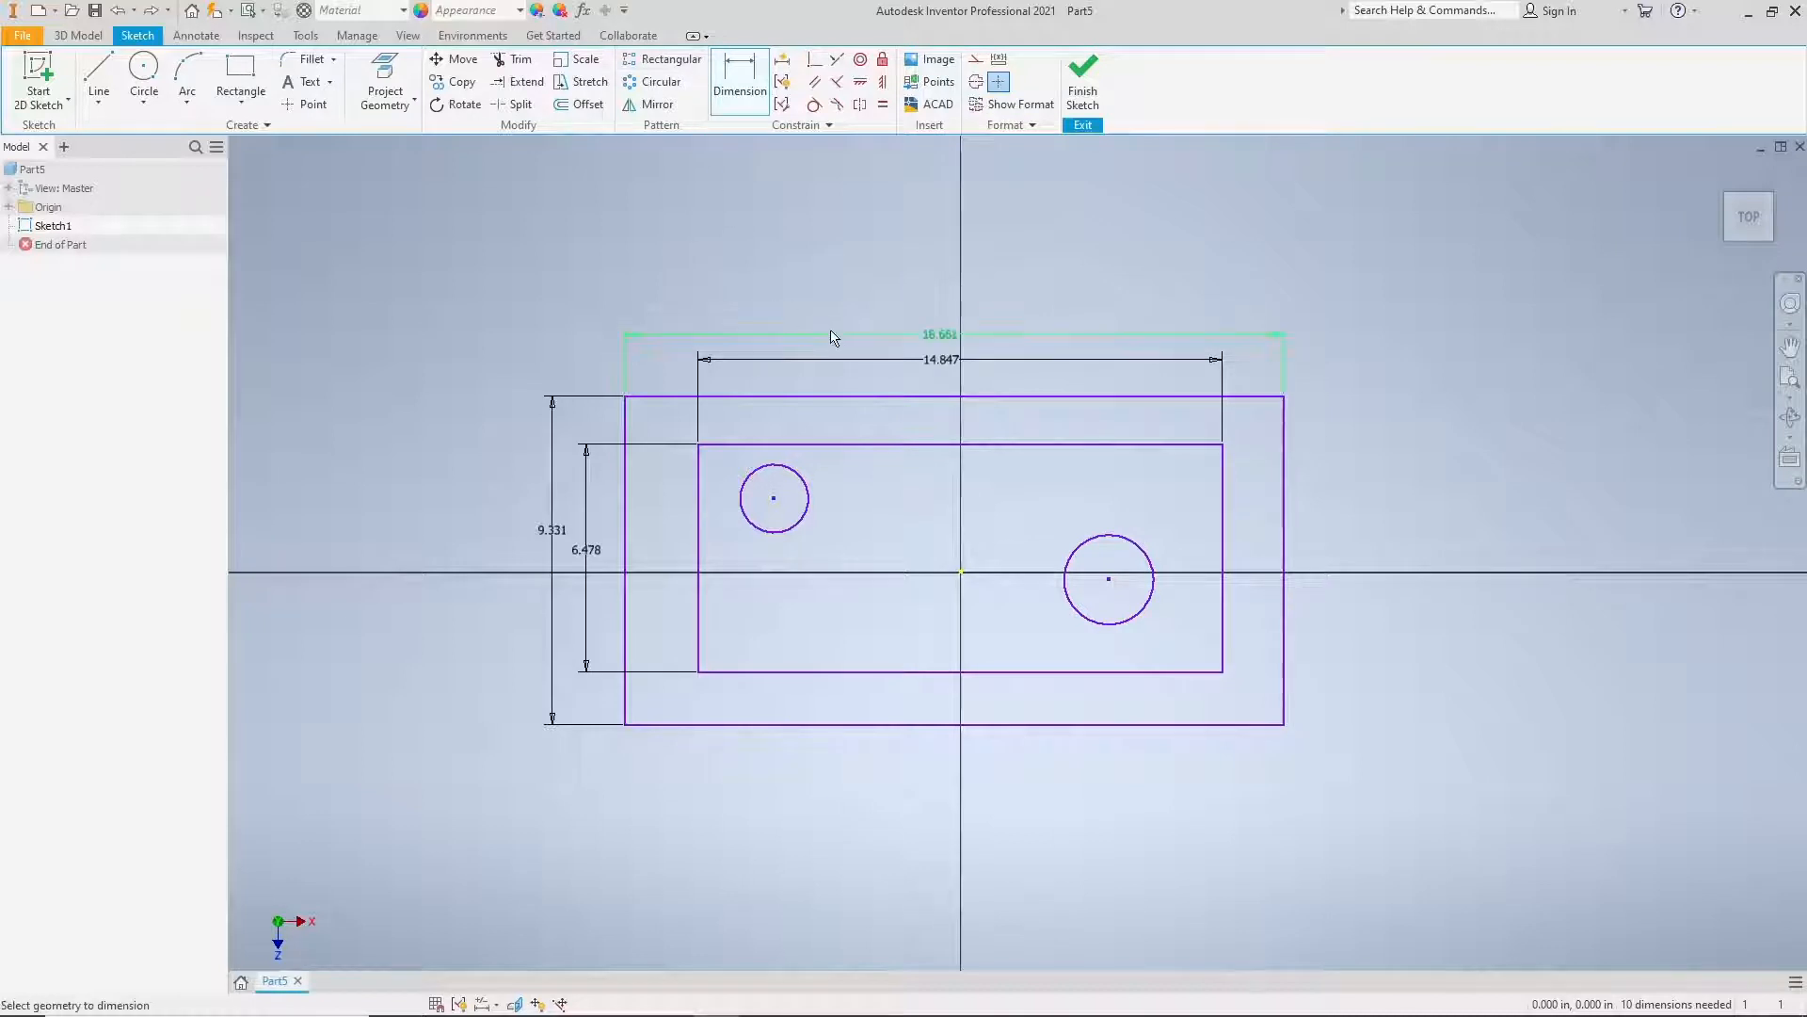
click(919, 342)
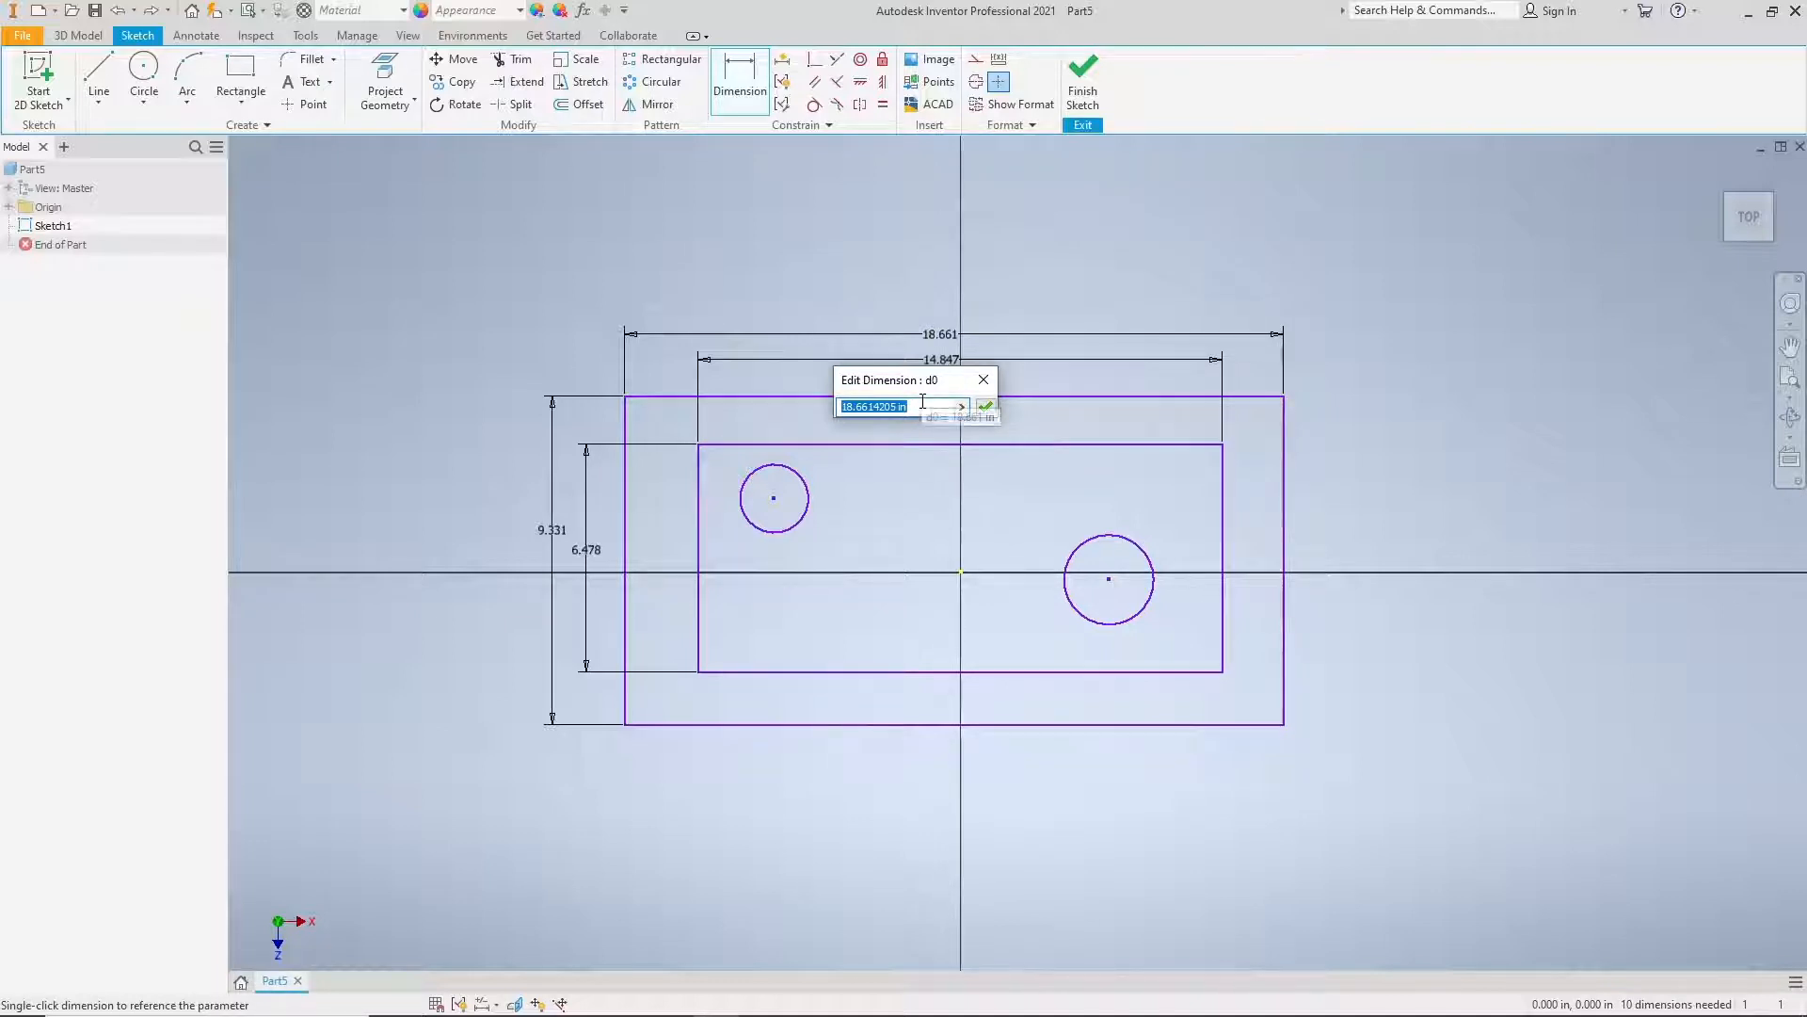
click(986, 406)
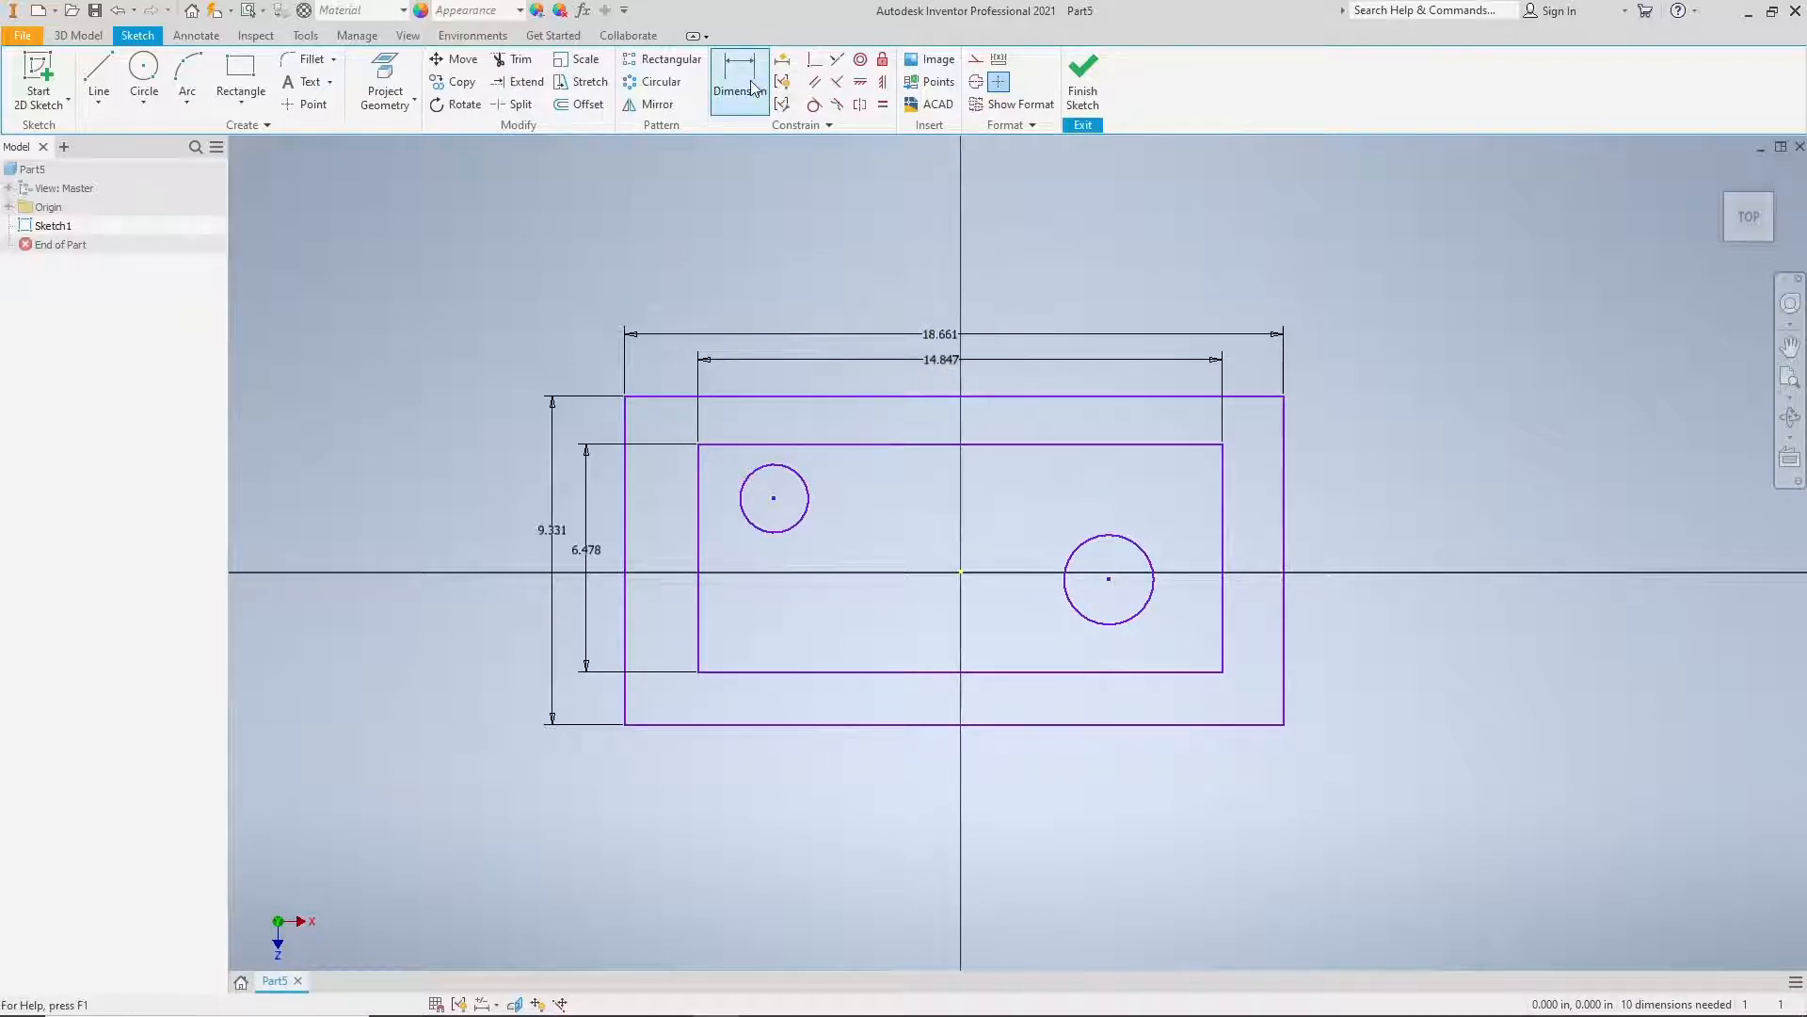
click(735, 111)
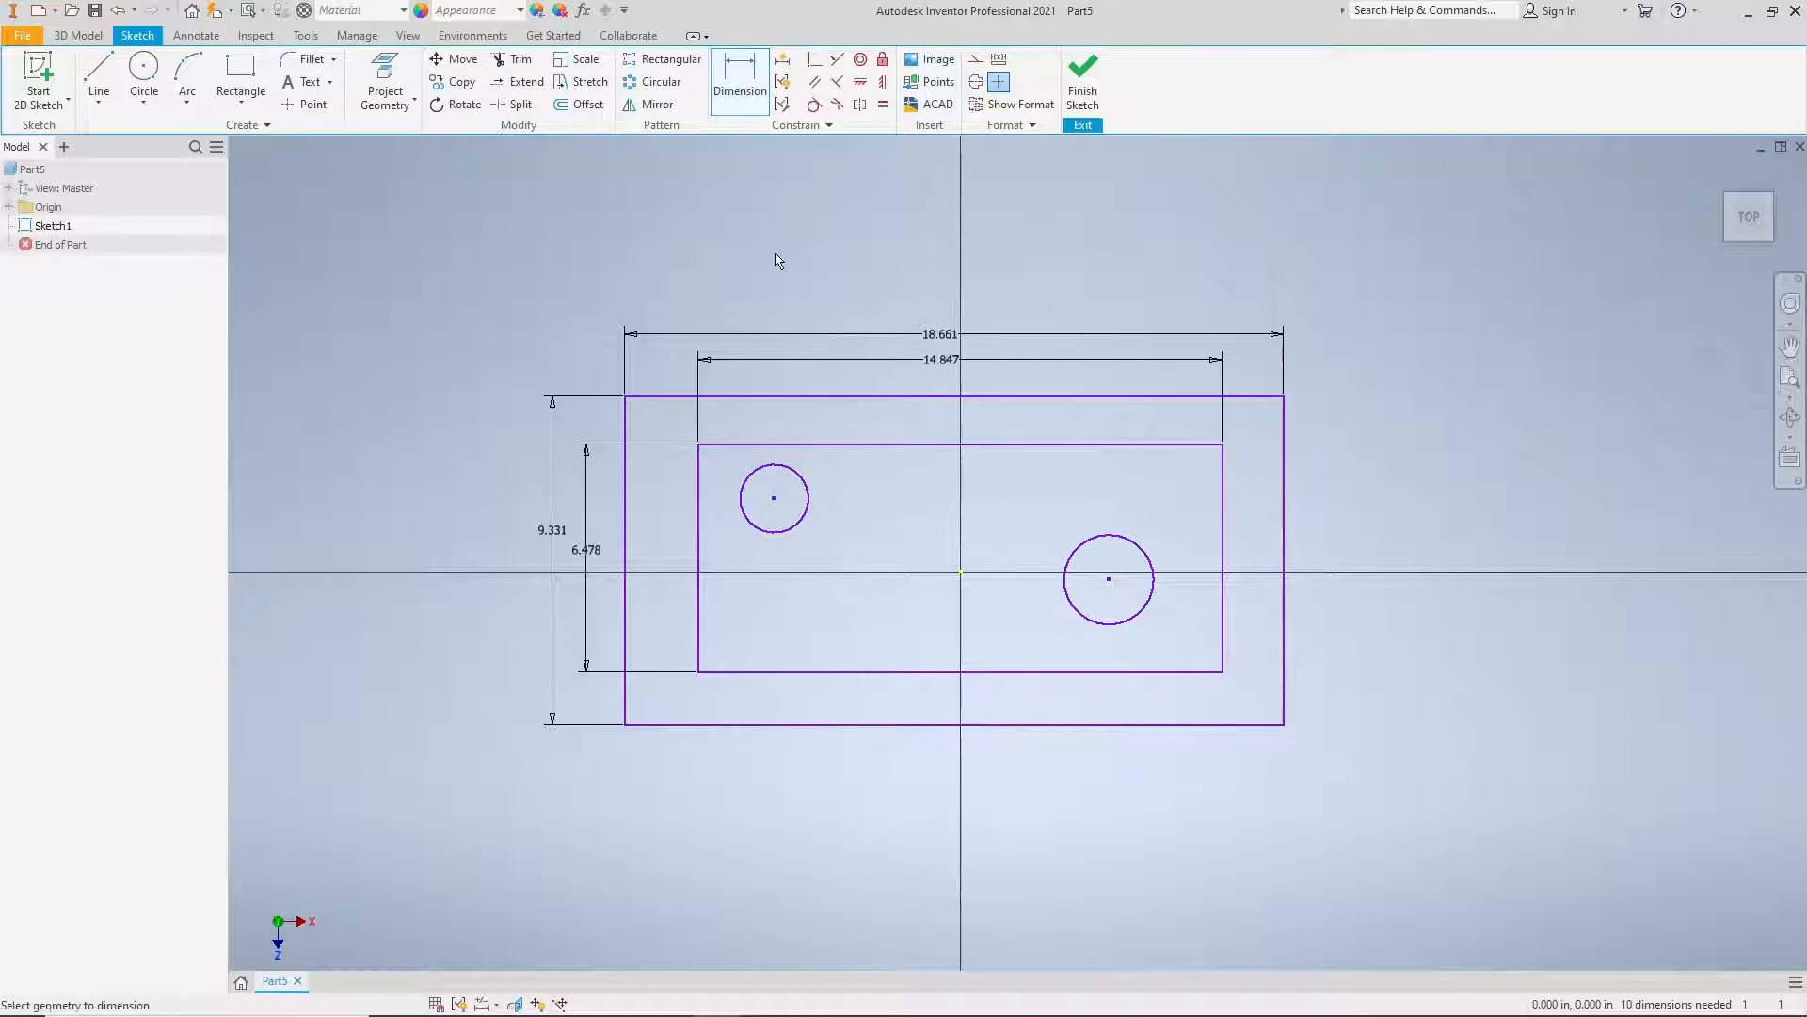
right_click(778, 252)
click(842, 252)
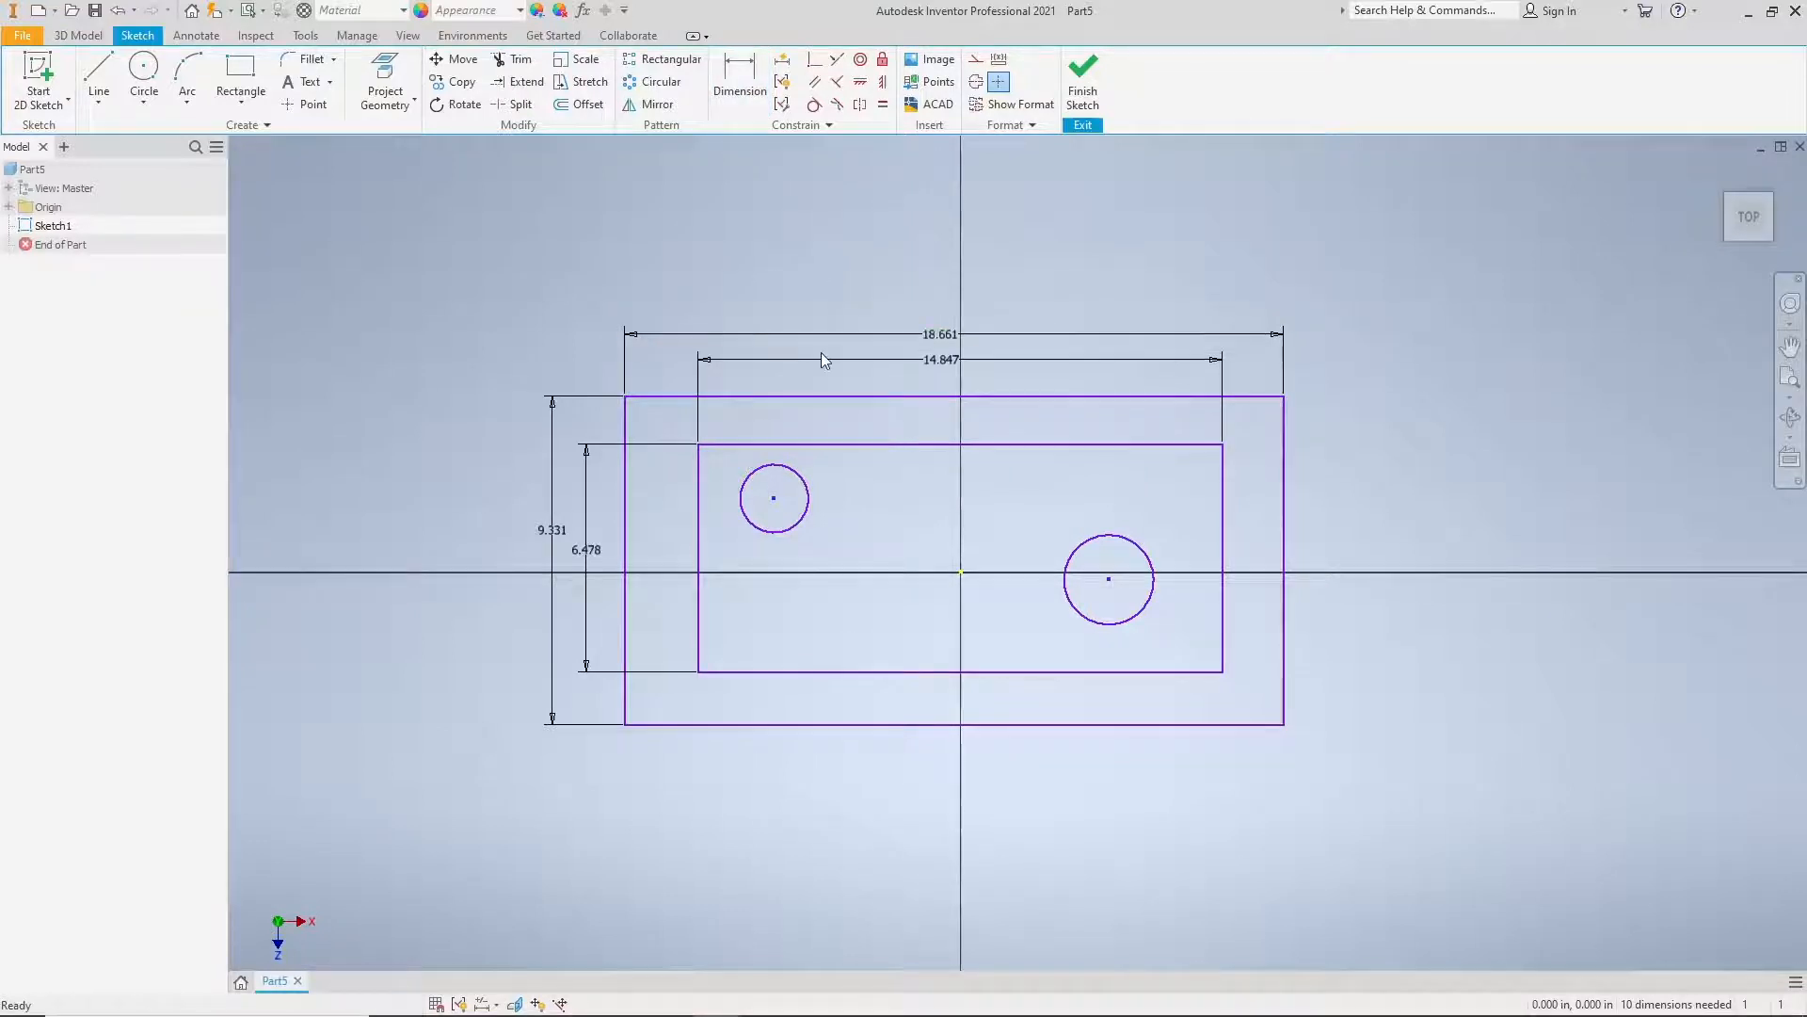
double_click(912, 342)
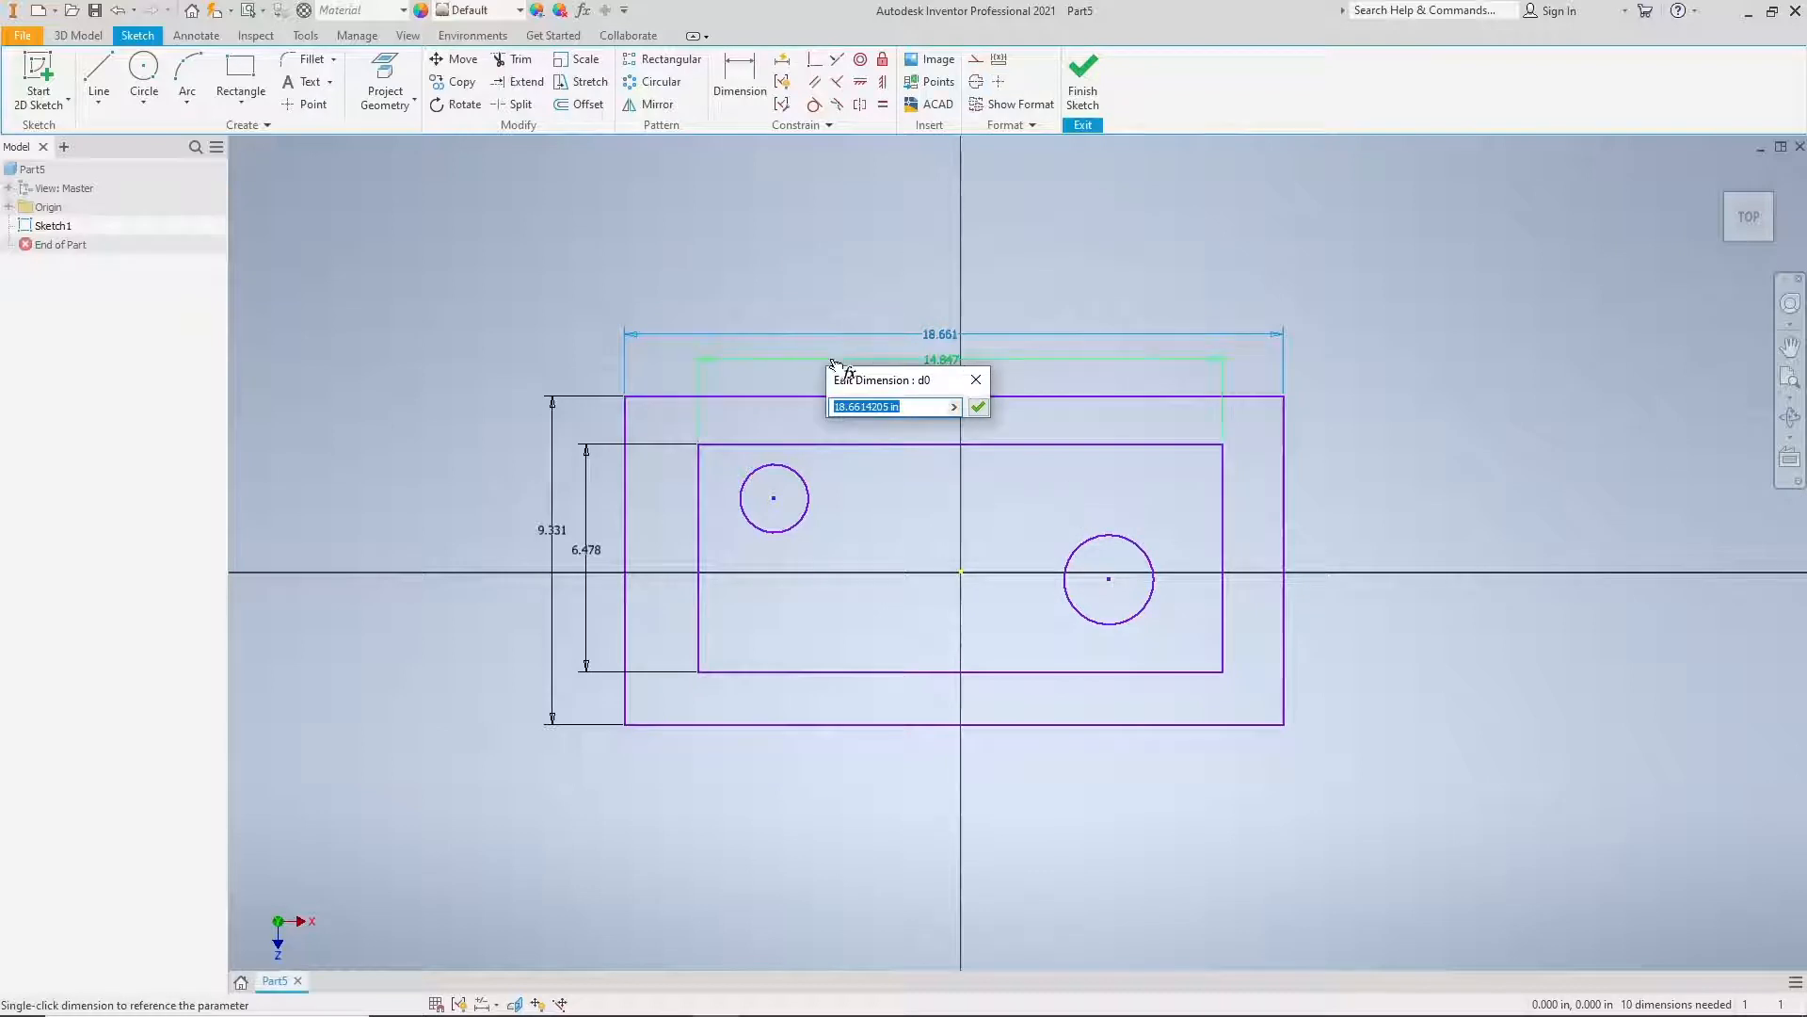
click(979, 380)
click(928, 307)
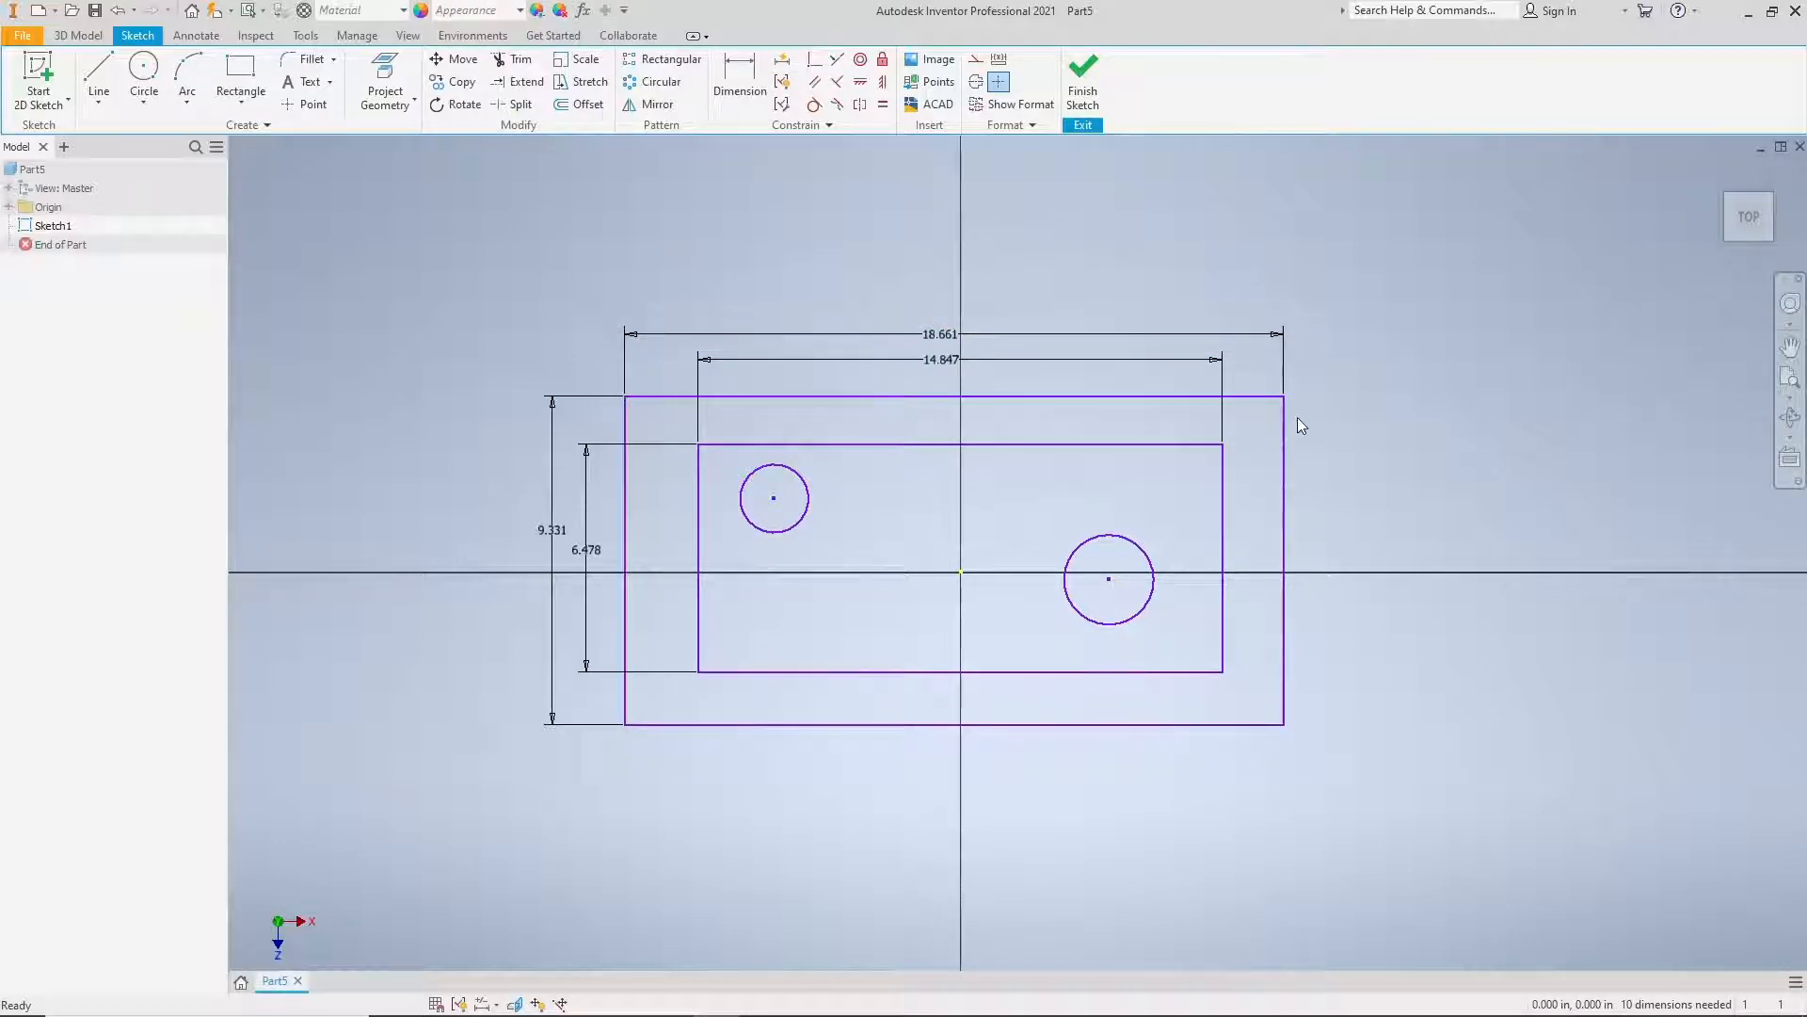
click(622, 397)
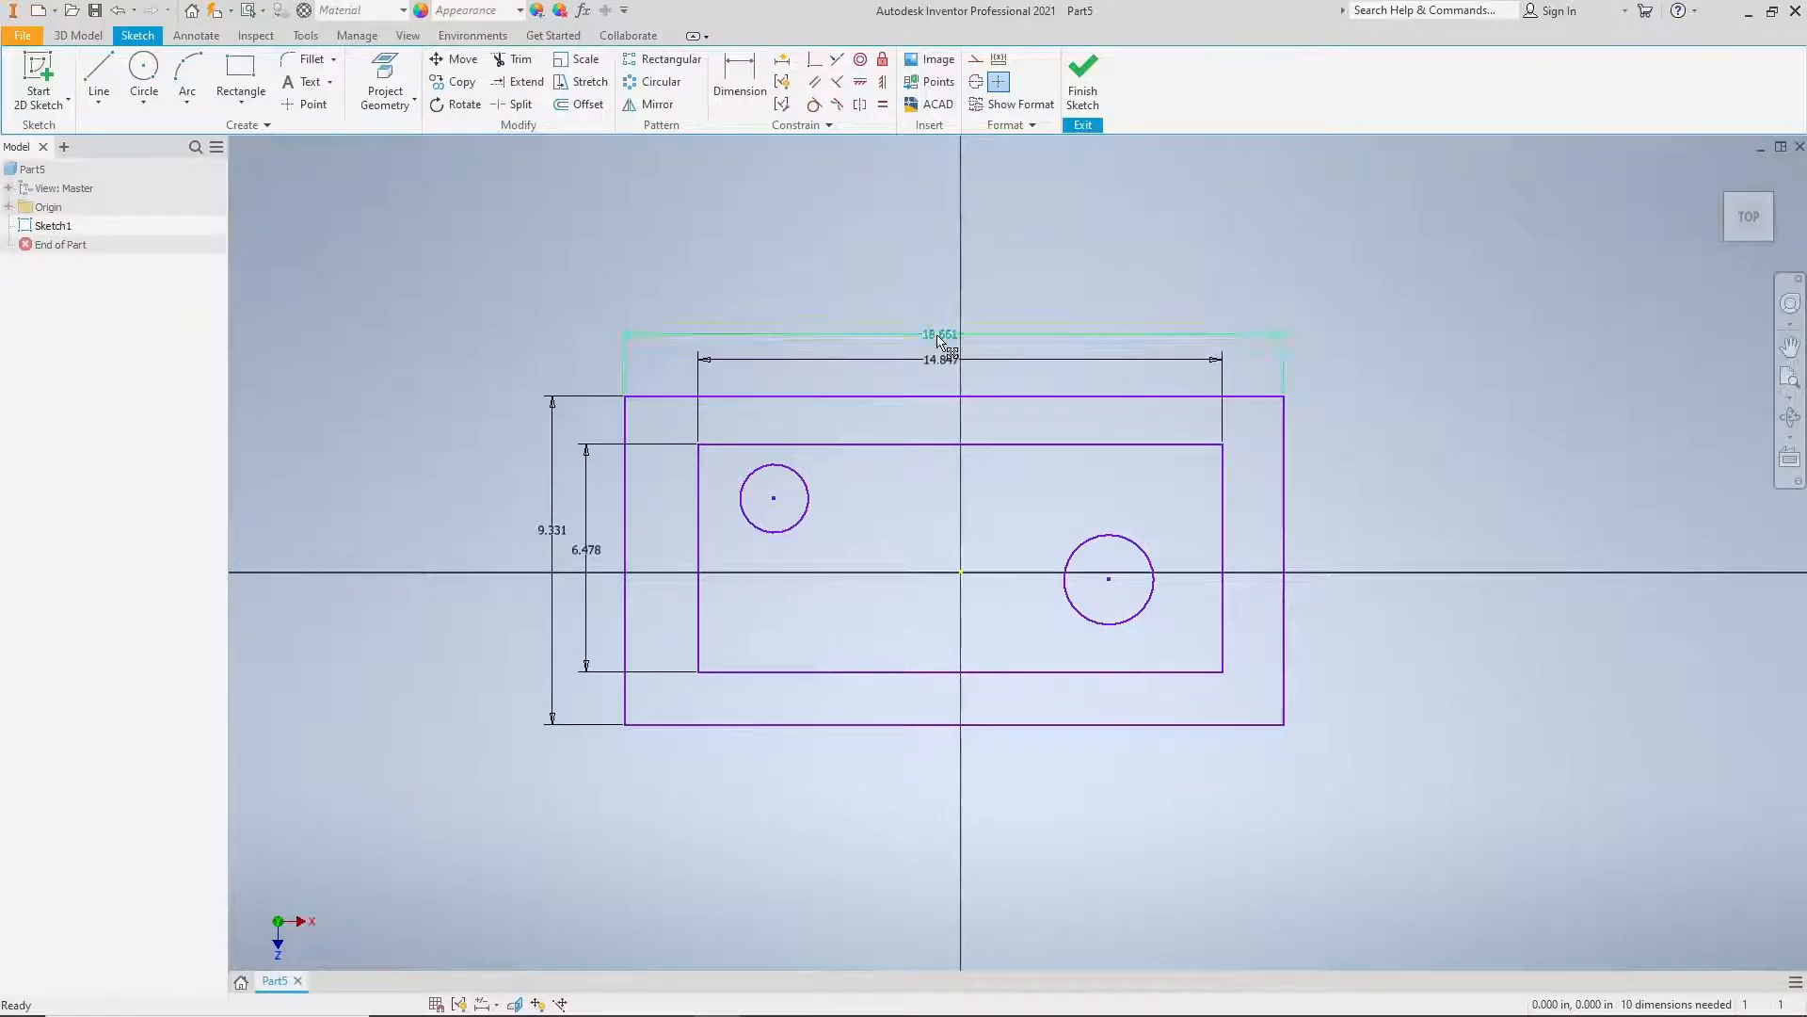
Step: Set the outer rectangle's width to 25 in and its height to 10 in
double_click(940, 336)
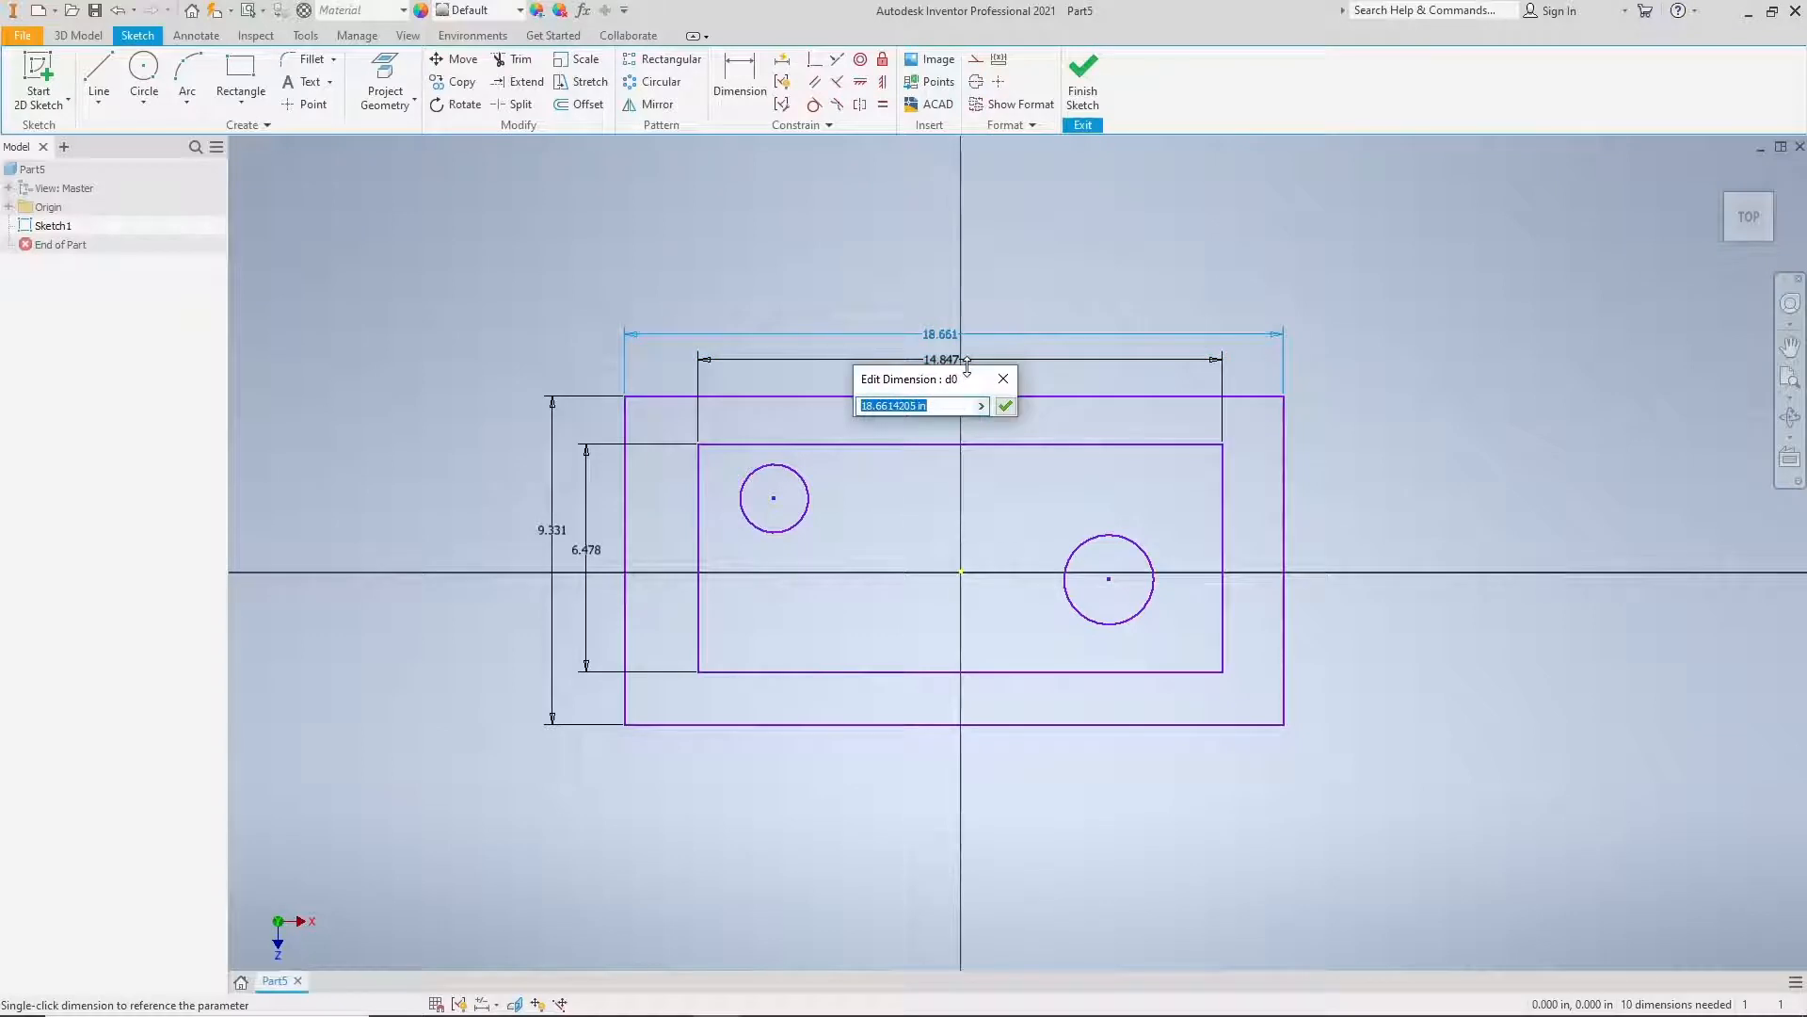
text(25)
click(1006, 408)
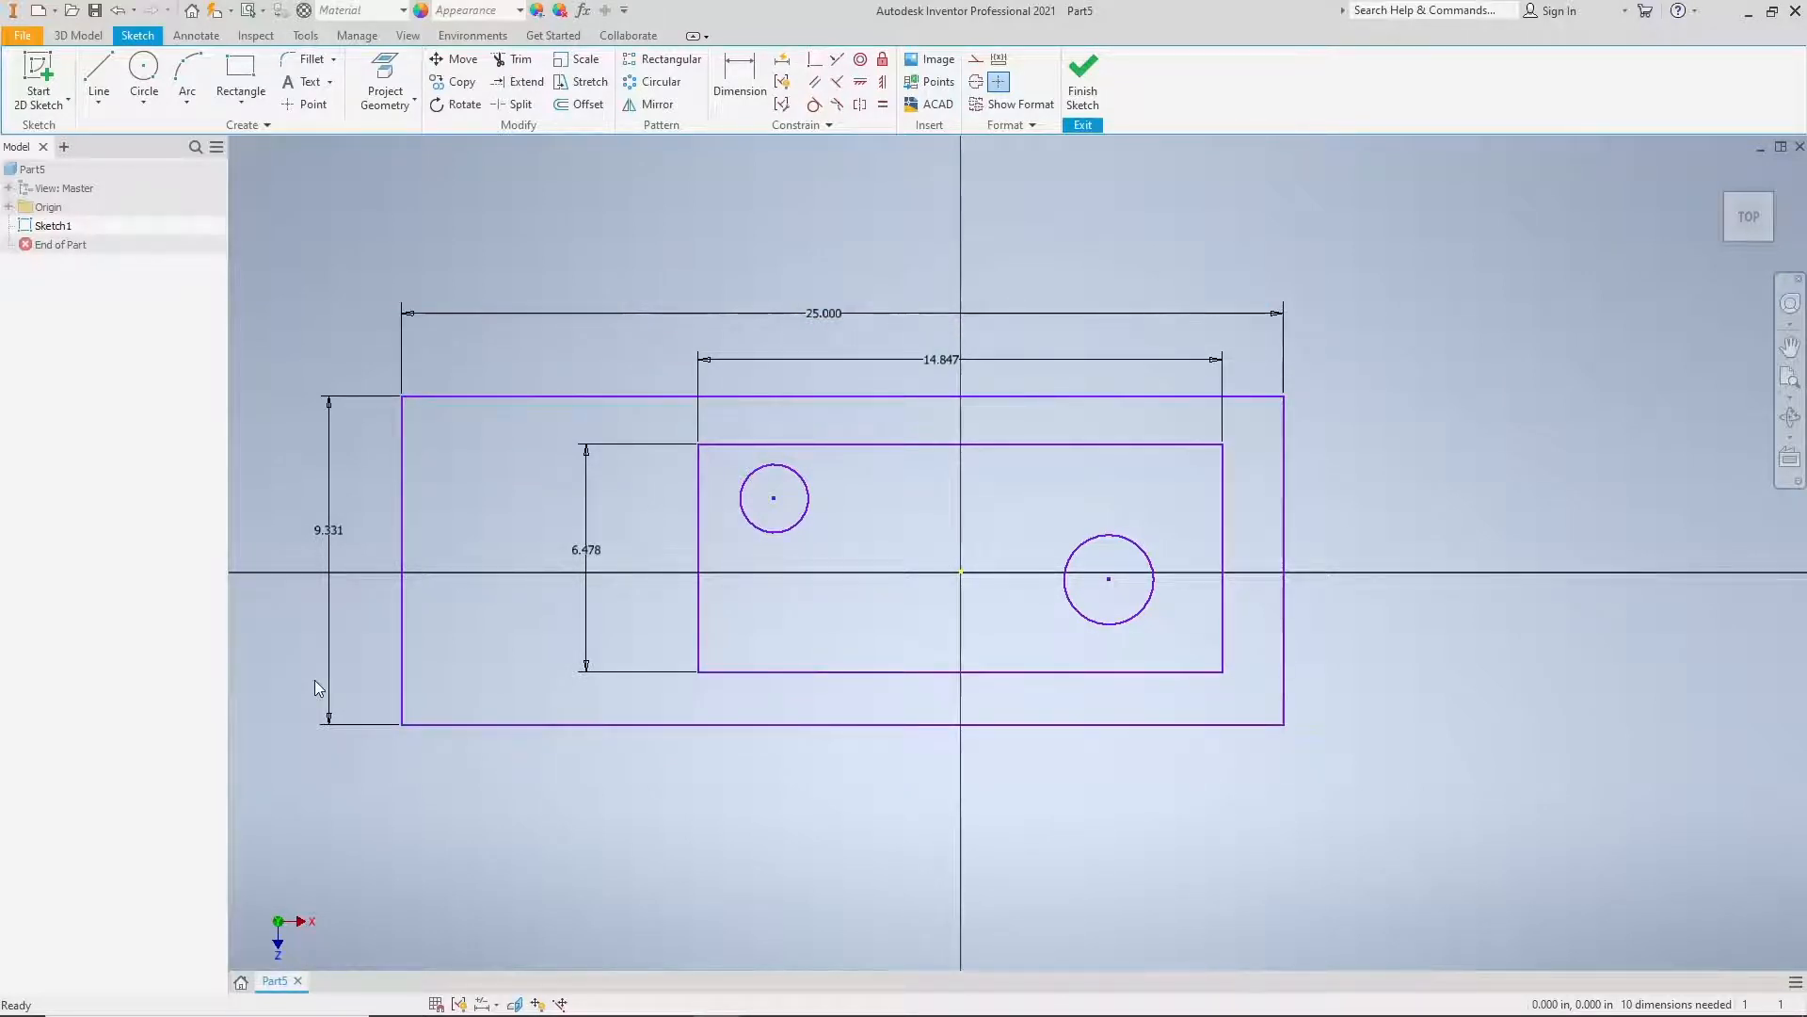
middle_drag(435, 646, 593, 633)
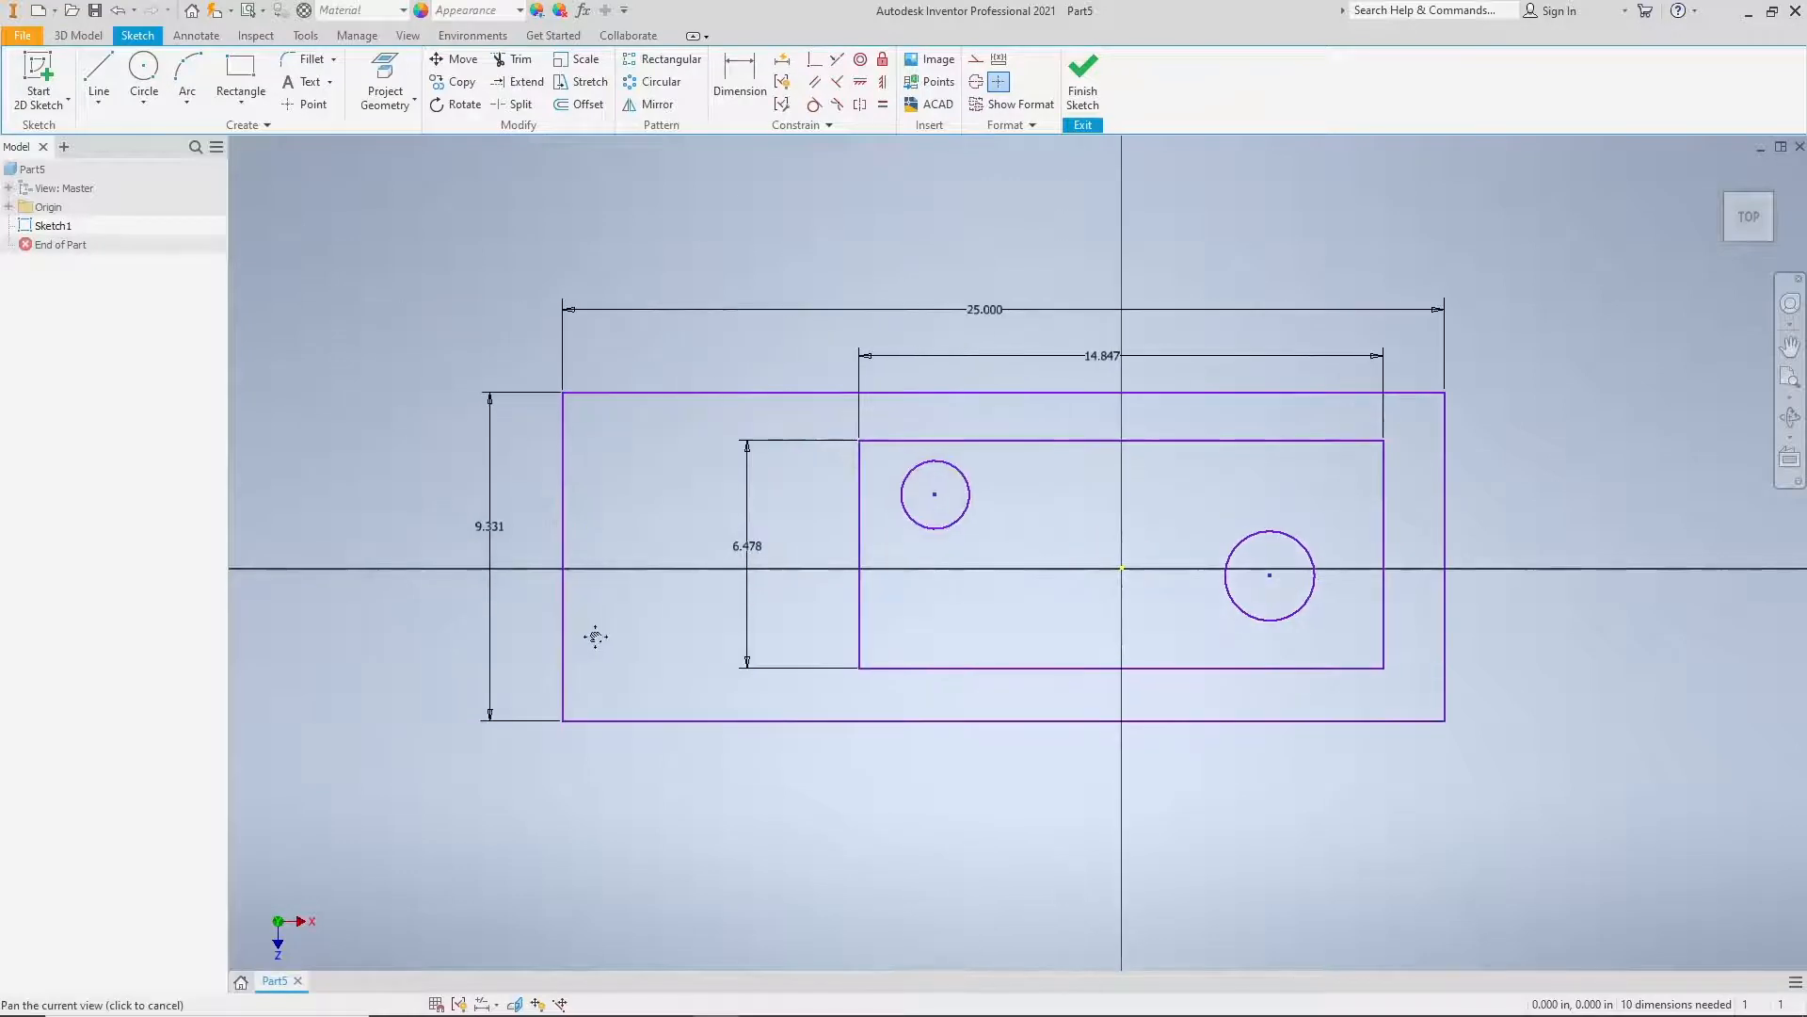
double_click(486, 532)
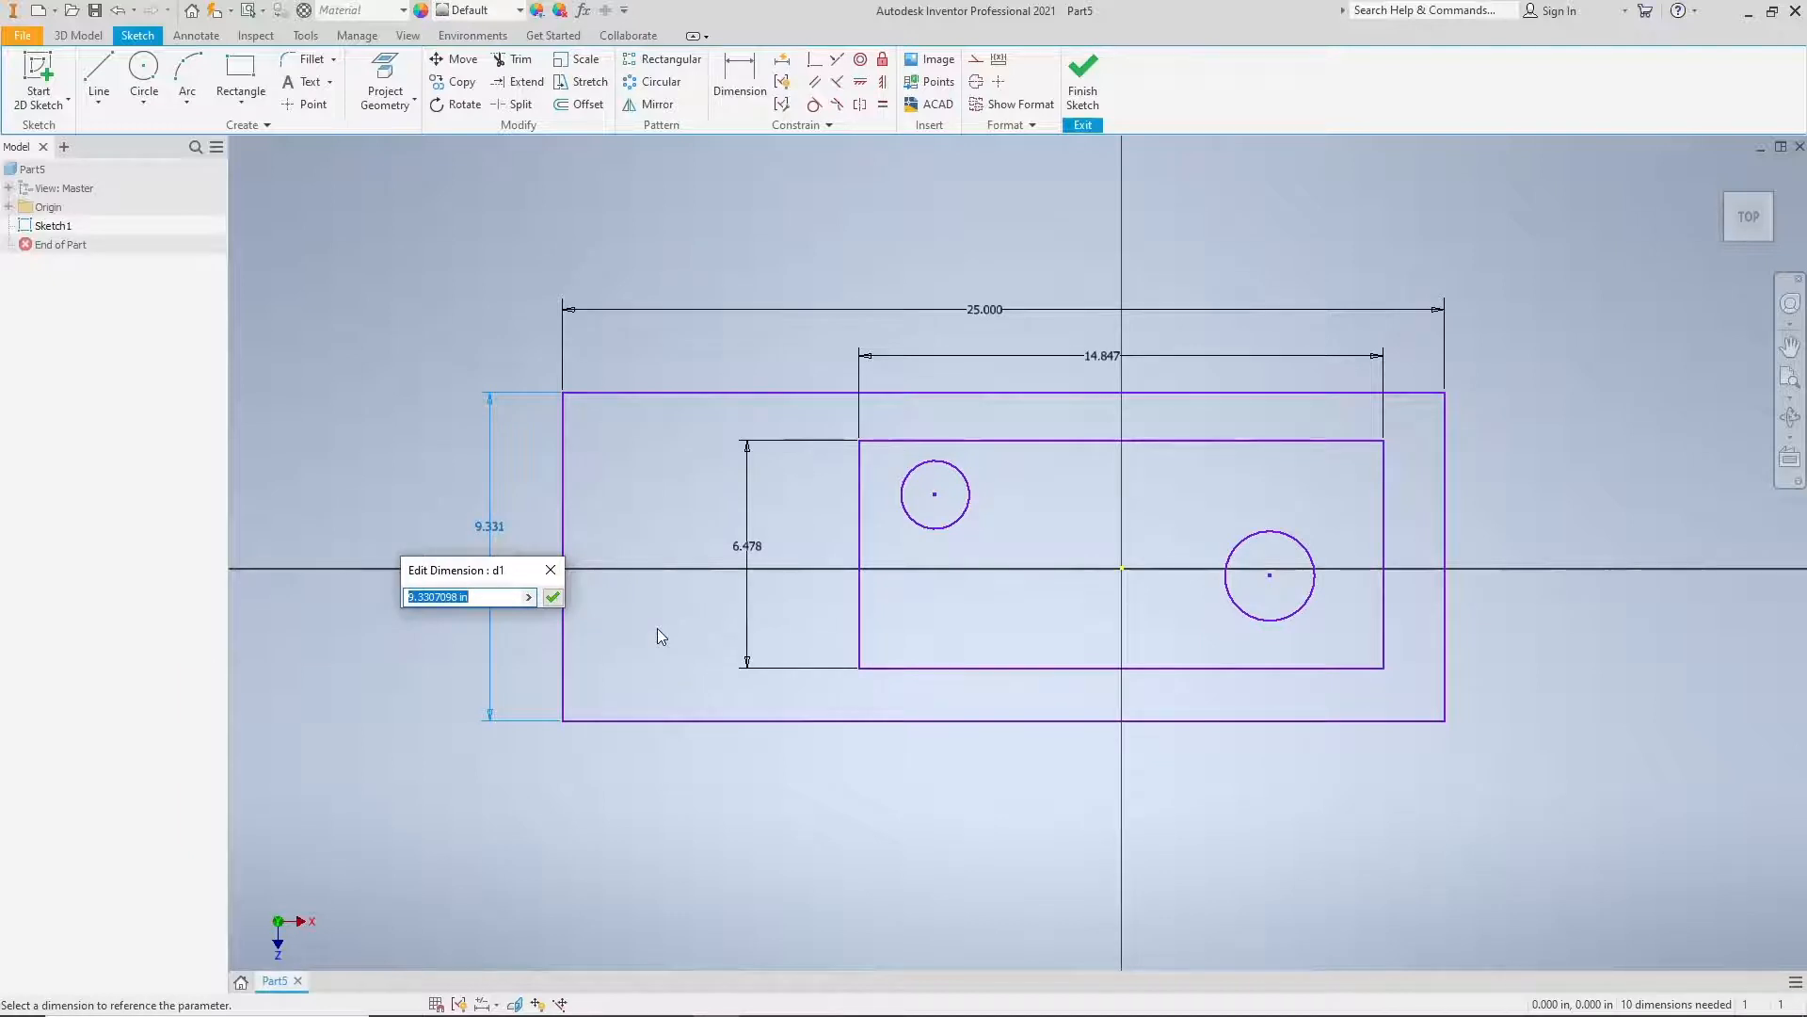
text(10)
key(Return)
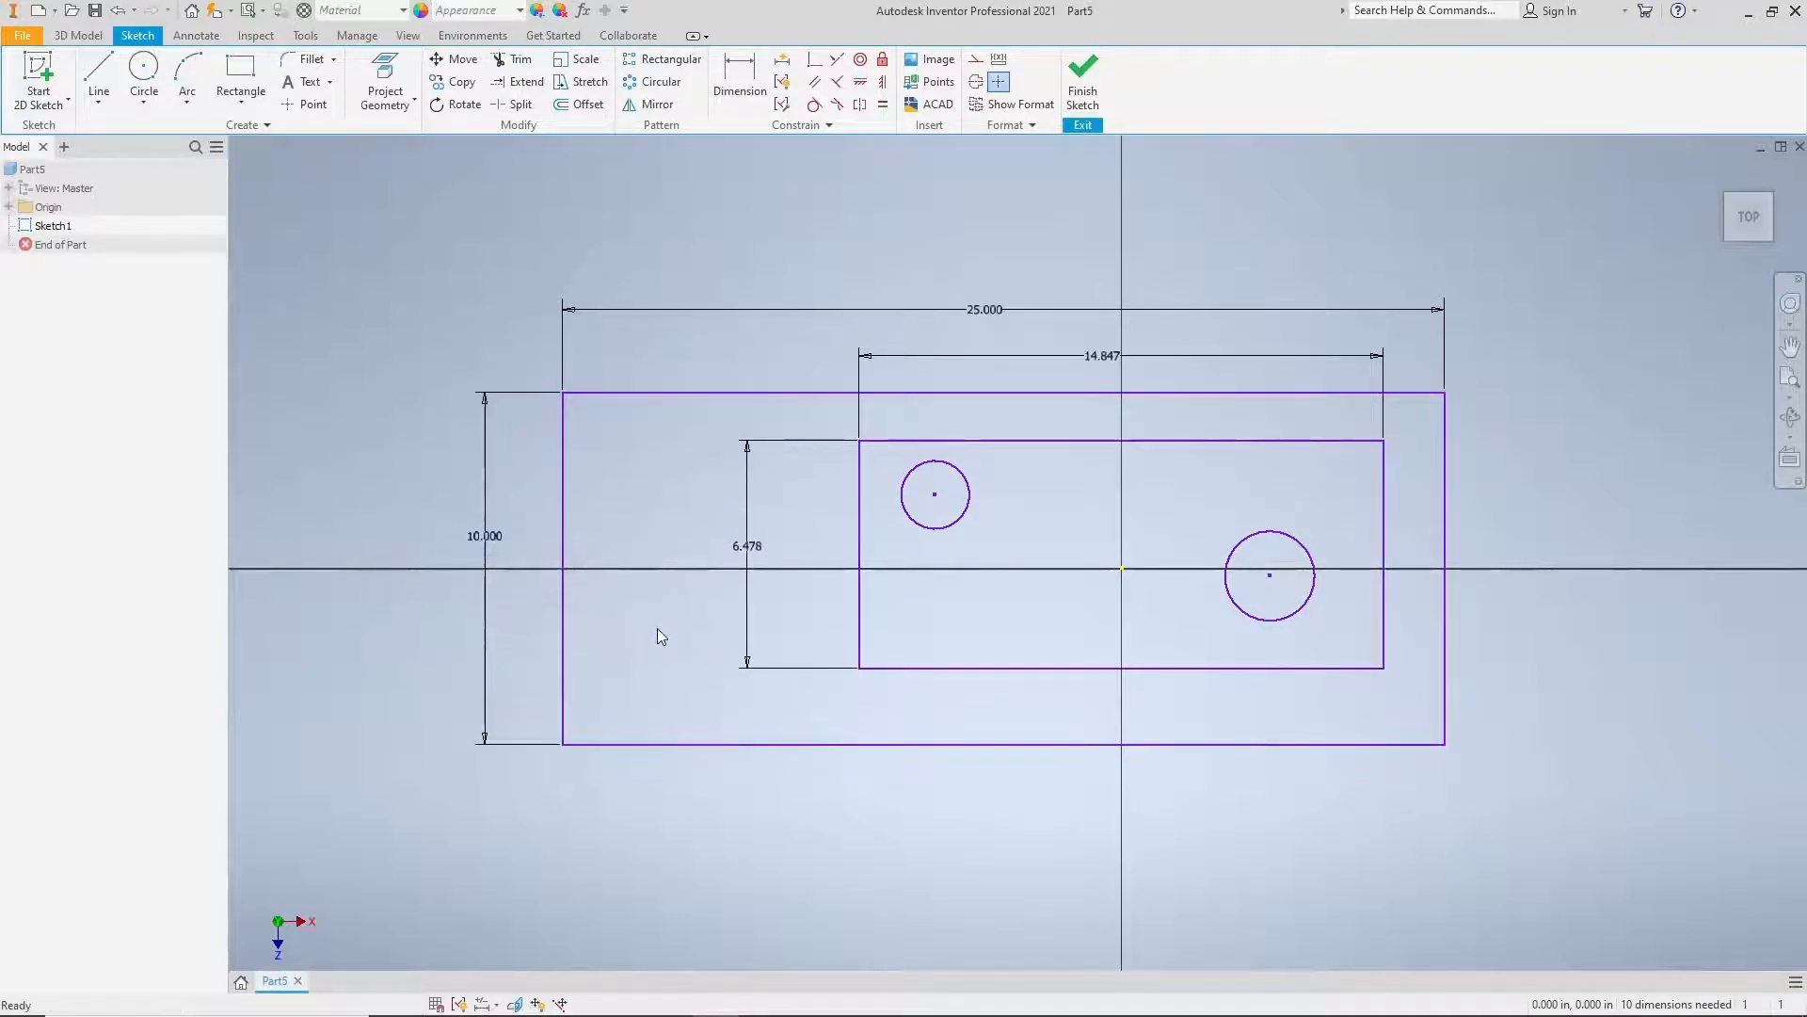
Step: Set the inner rectangle's width to 20 in and its height to 8 in
double_click(1117, 375)
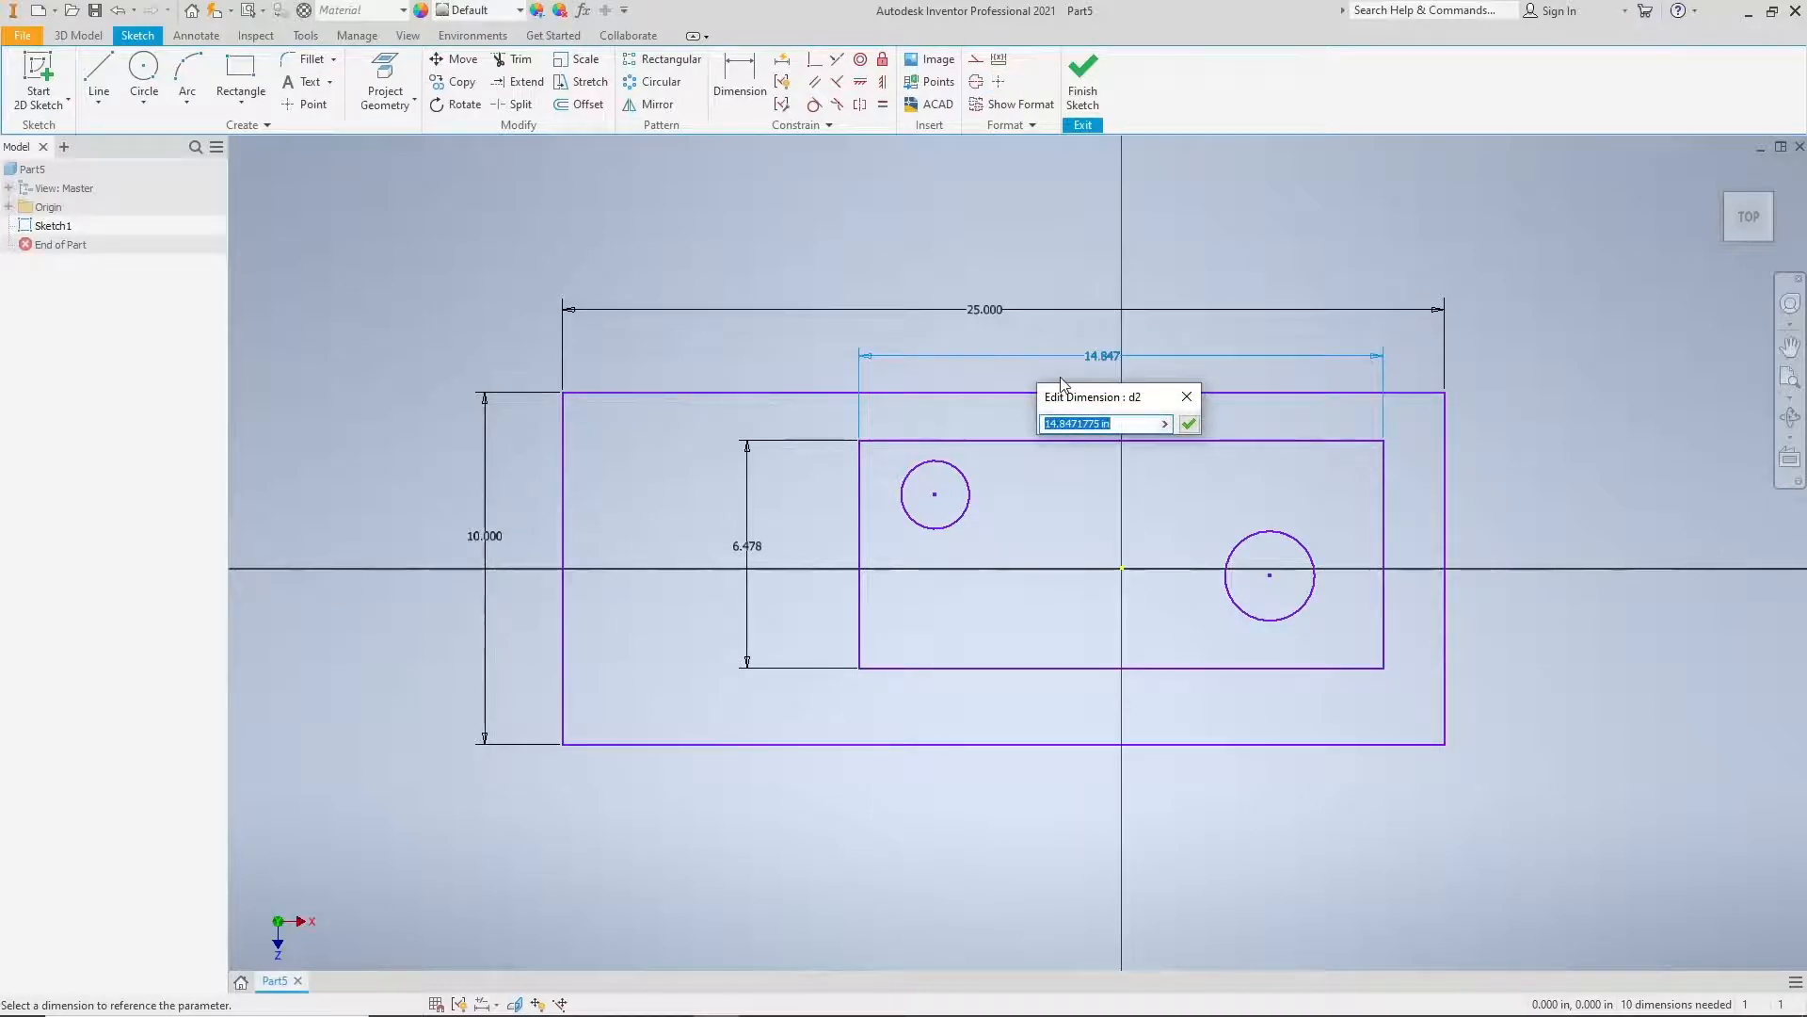
text(20)
key(Return)
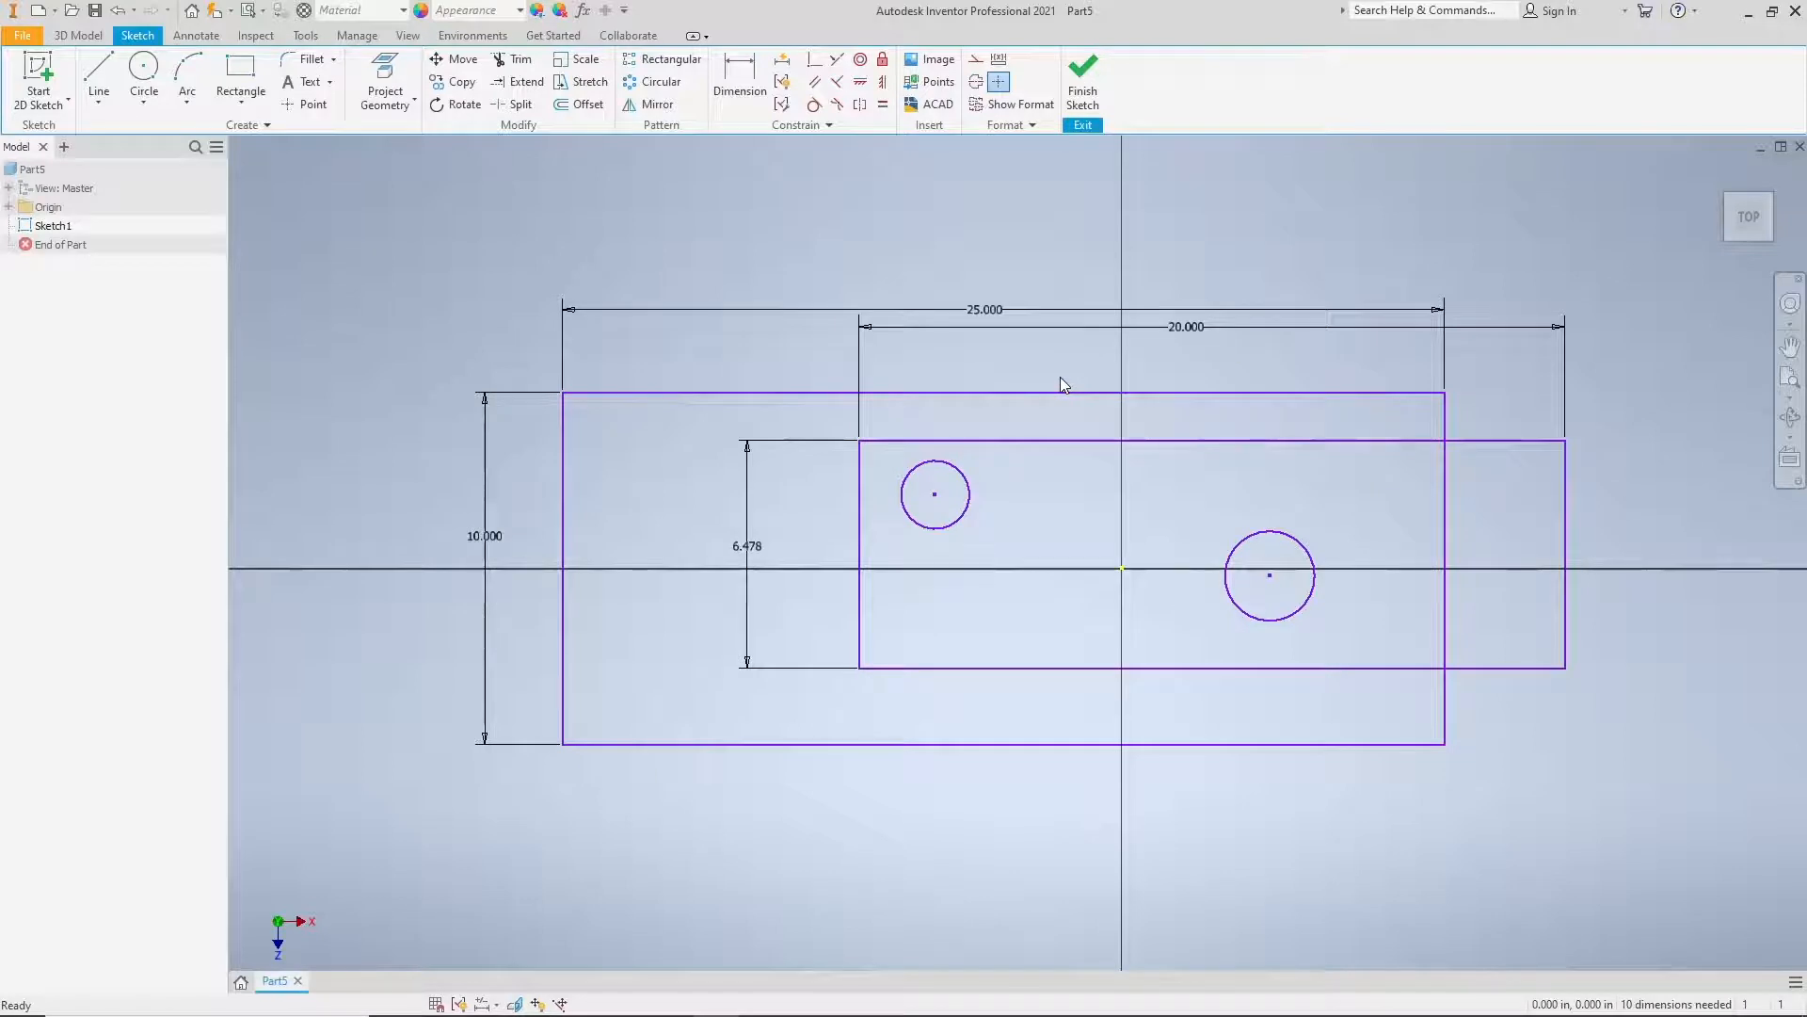
click(760, 548)
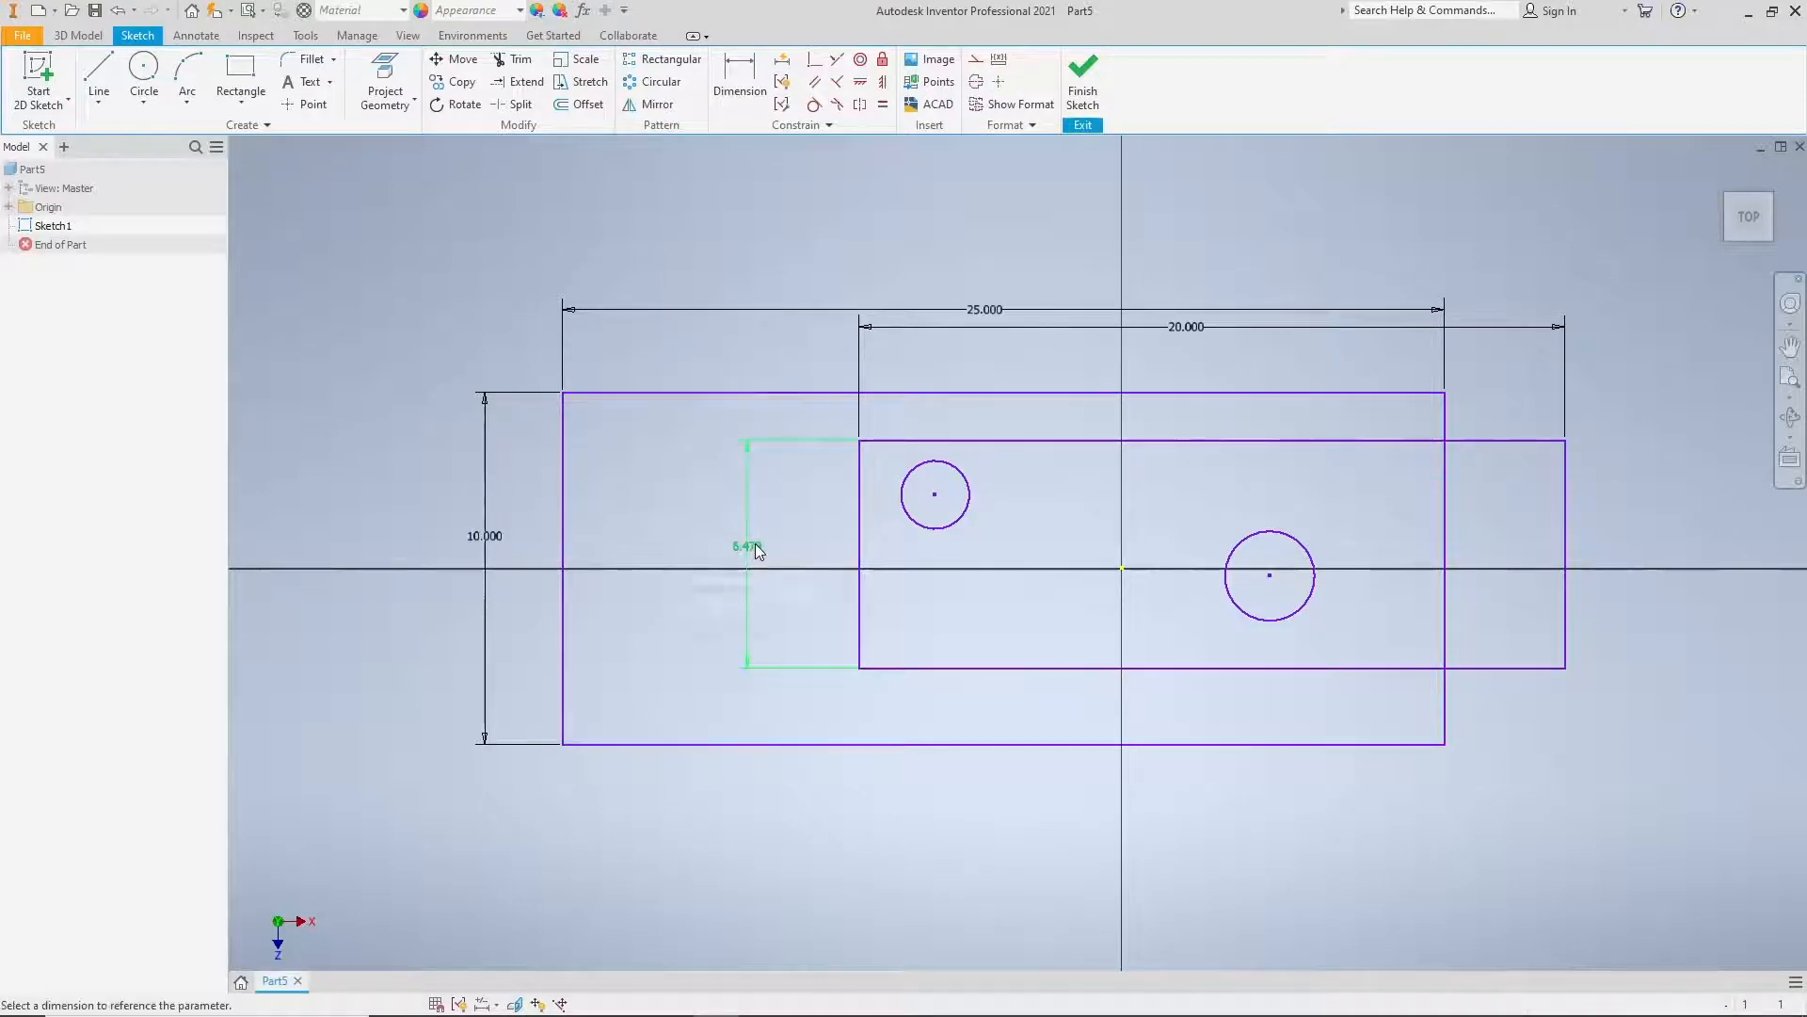
text(8)
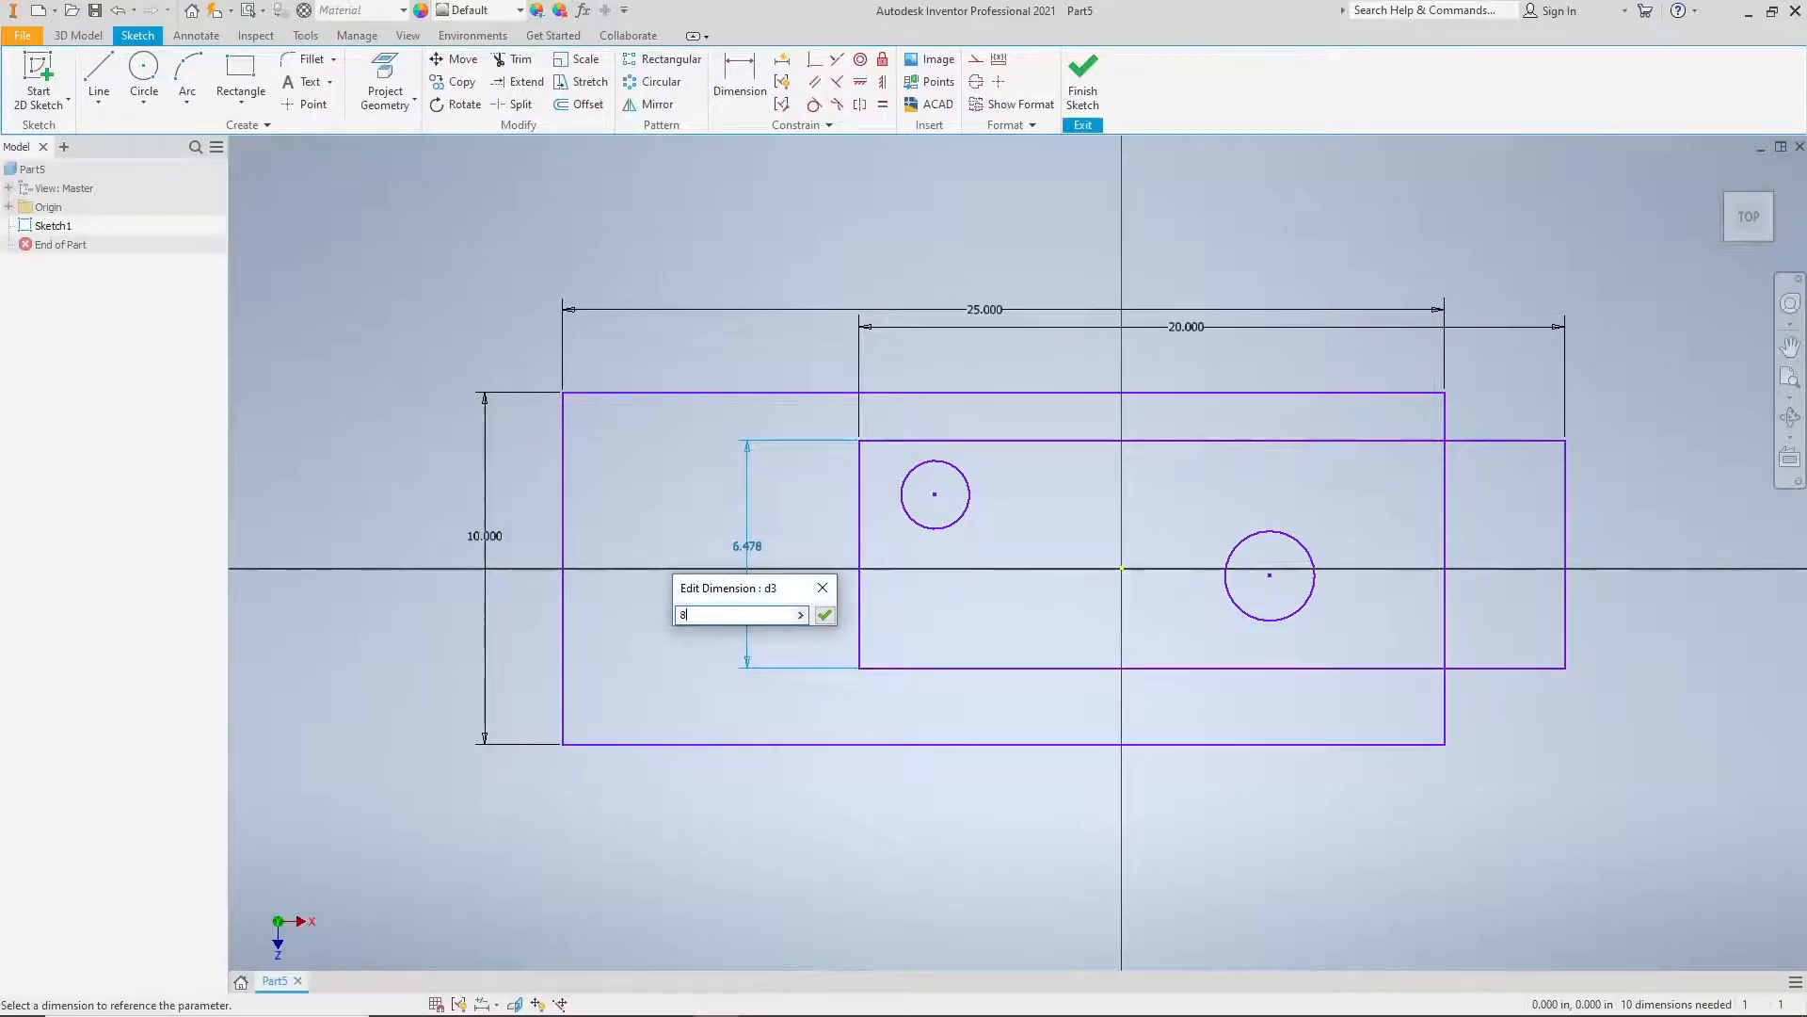
key(Return)
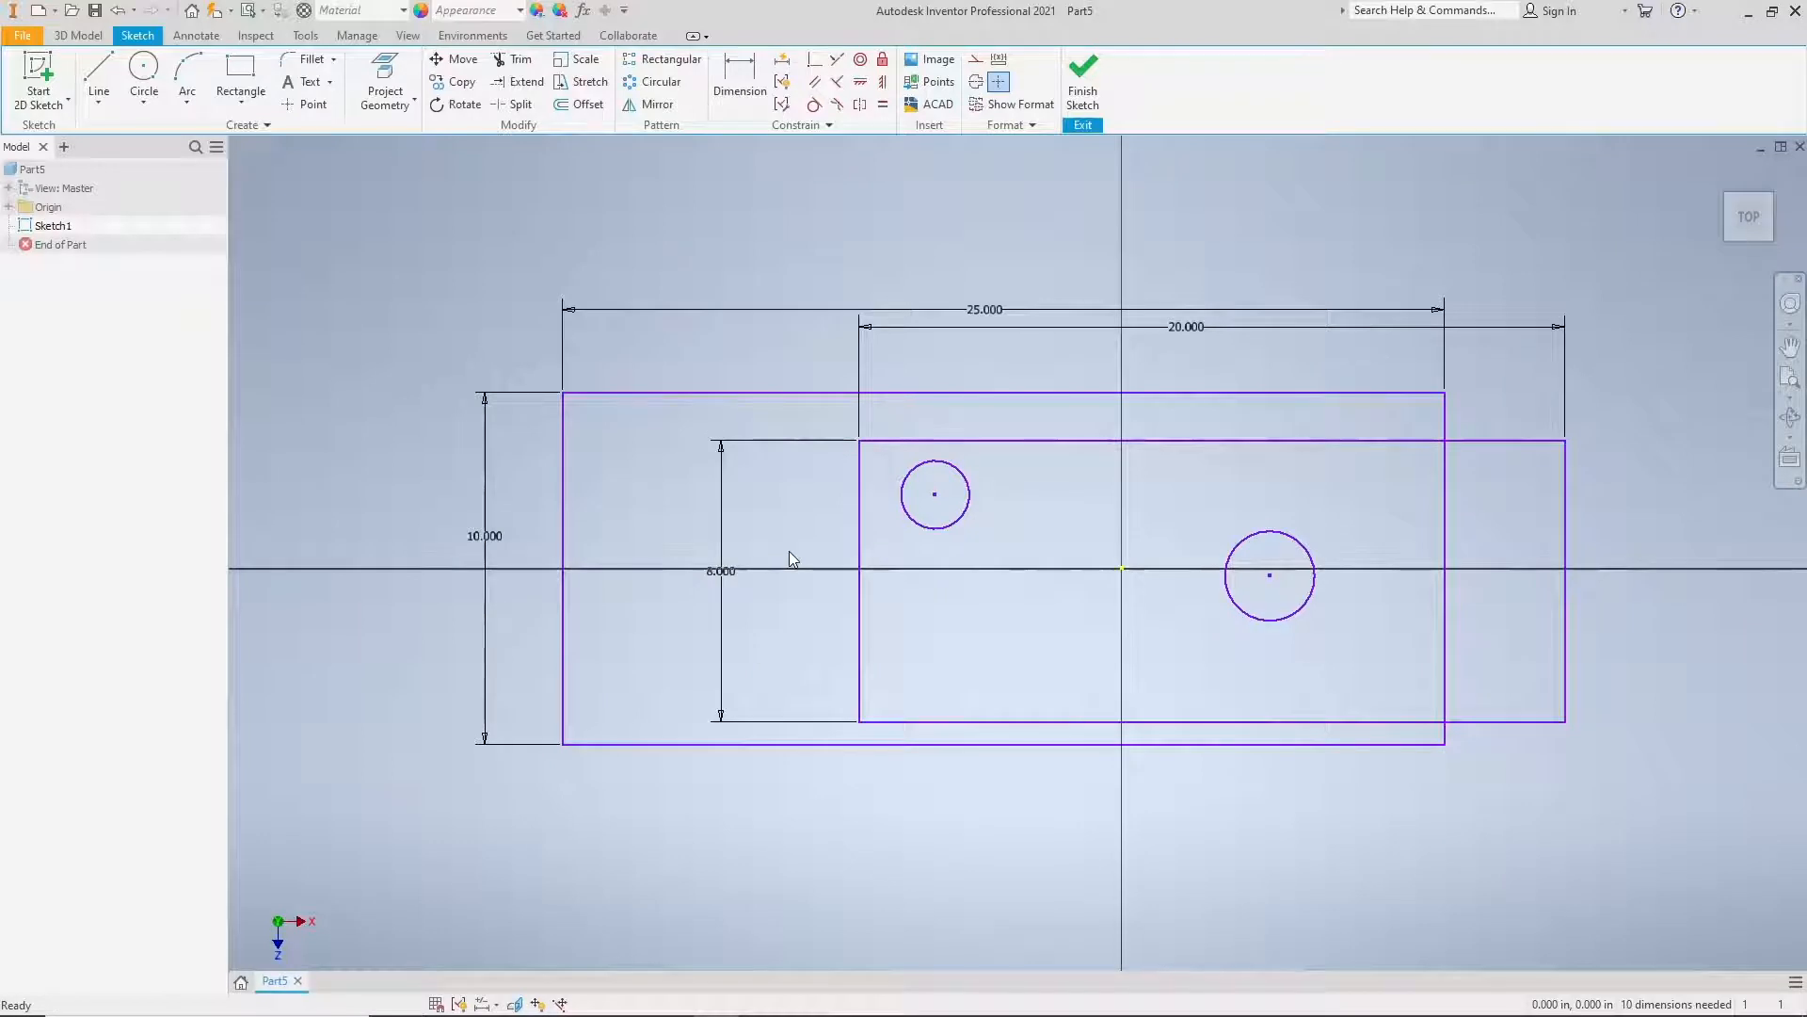
middle_drag(1029, 443, 928, 460)
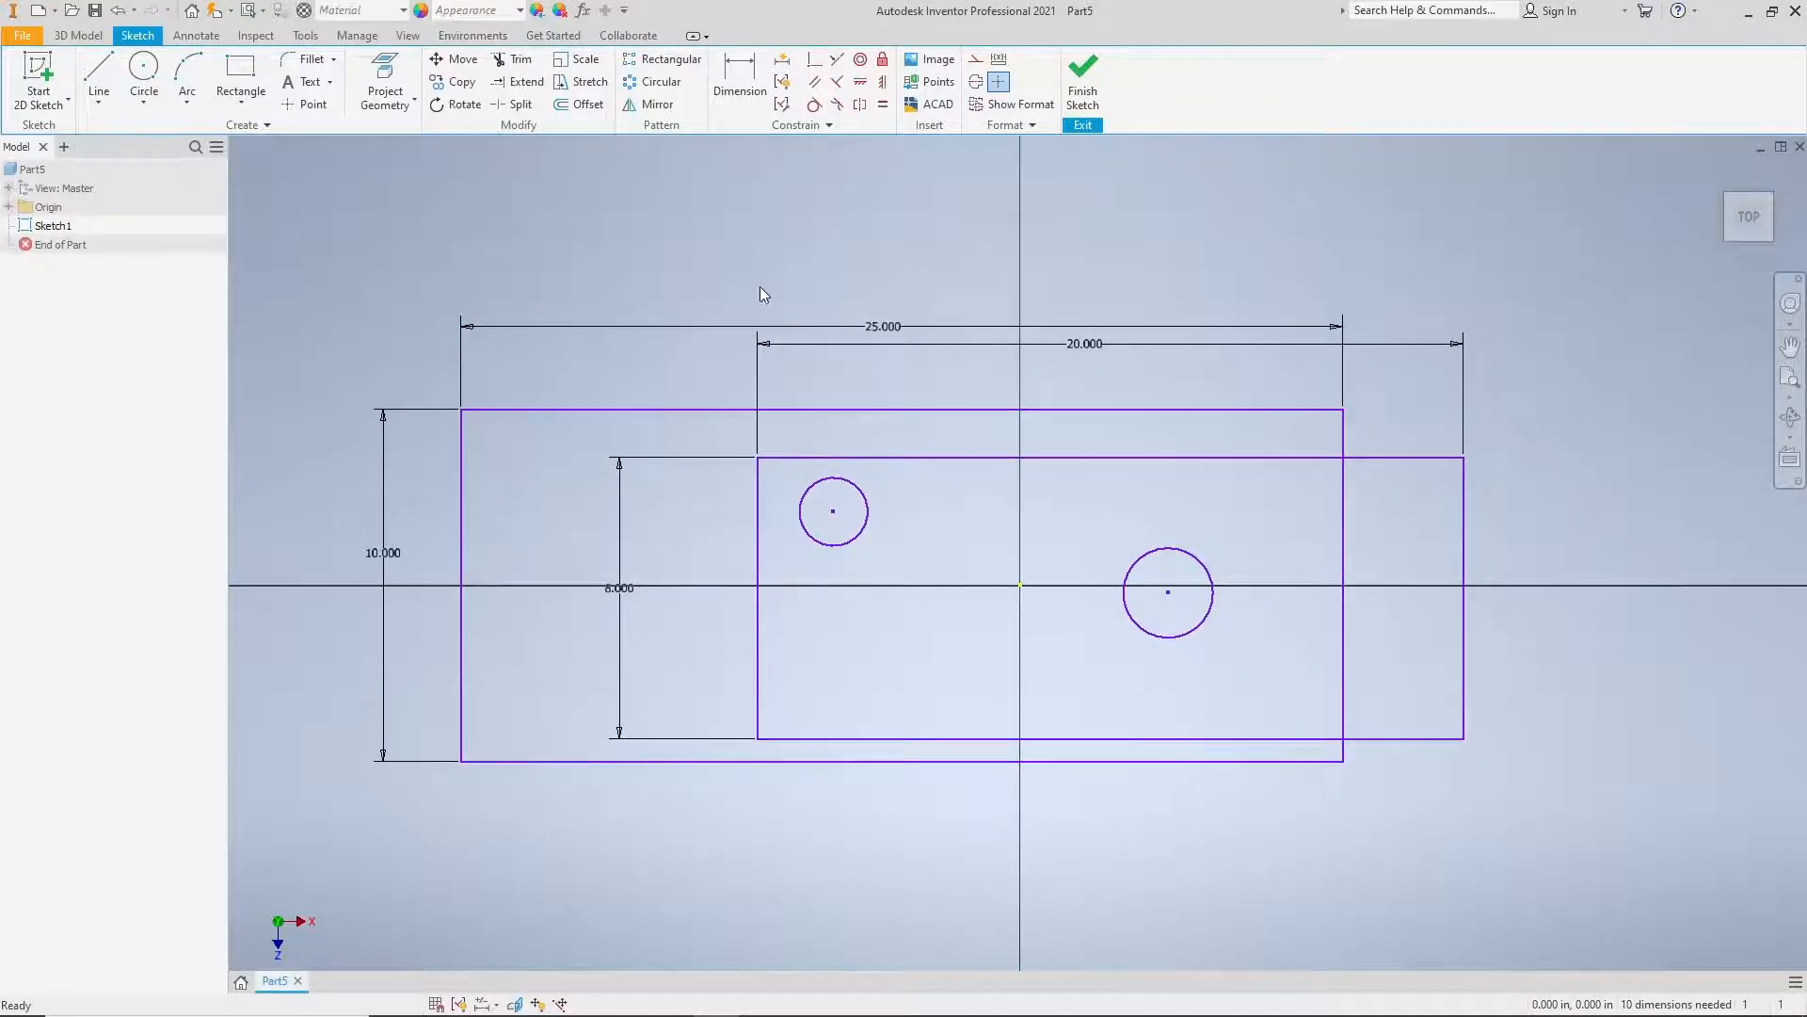
right_click(759, 262)
click(775, 262)
right_click(765, 193)
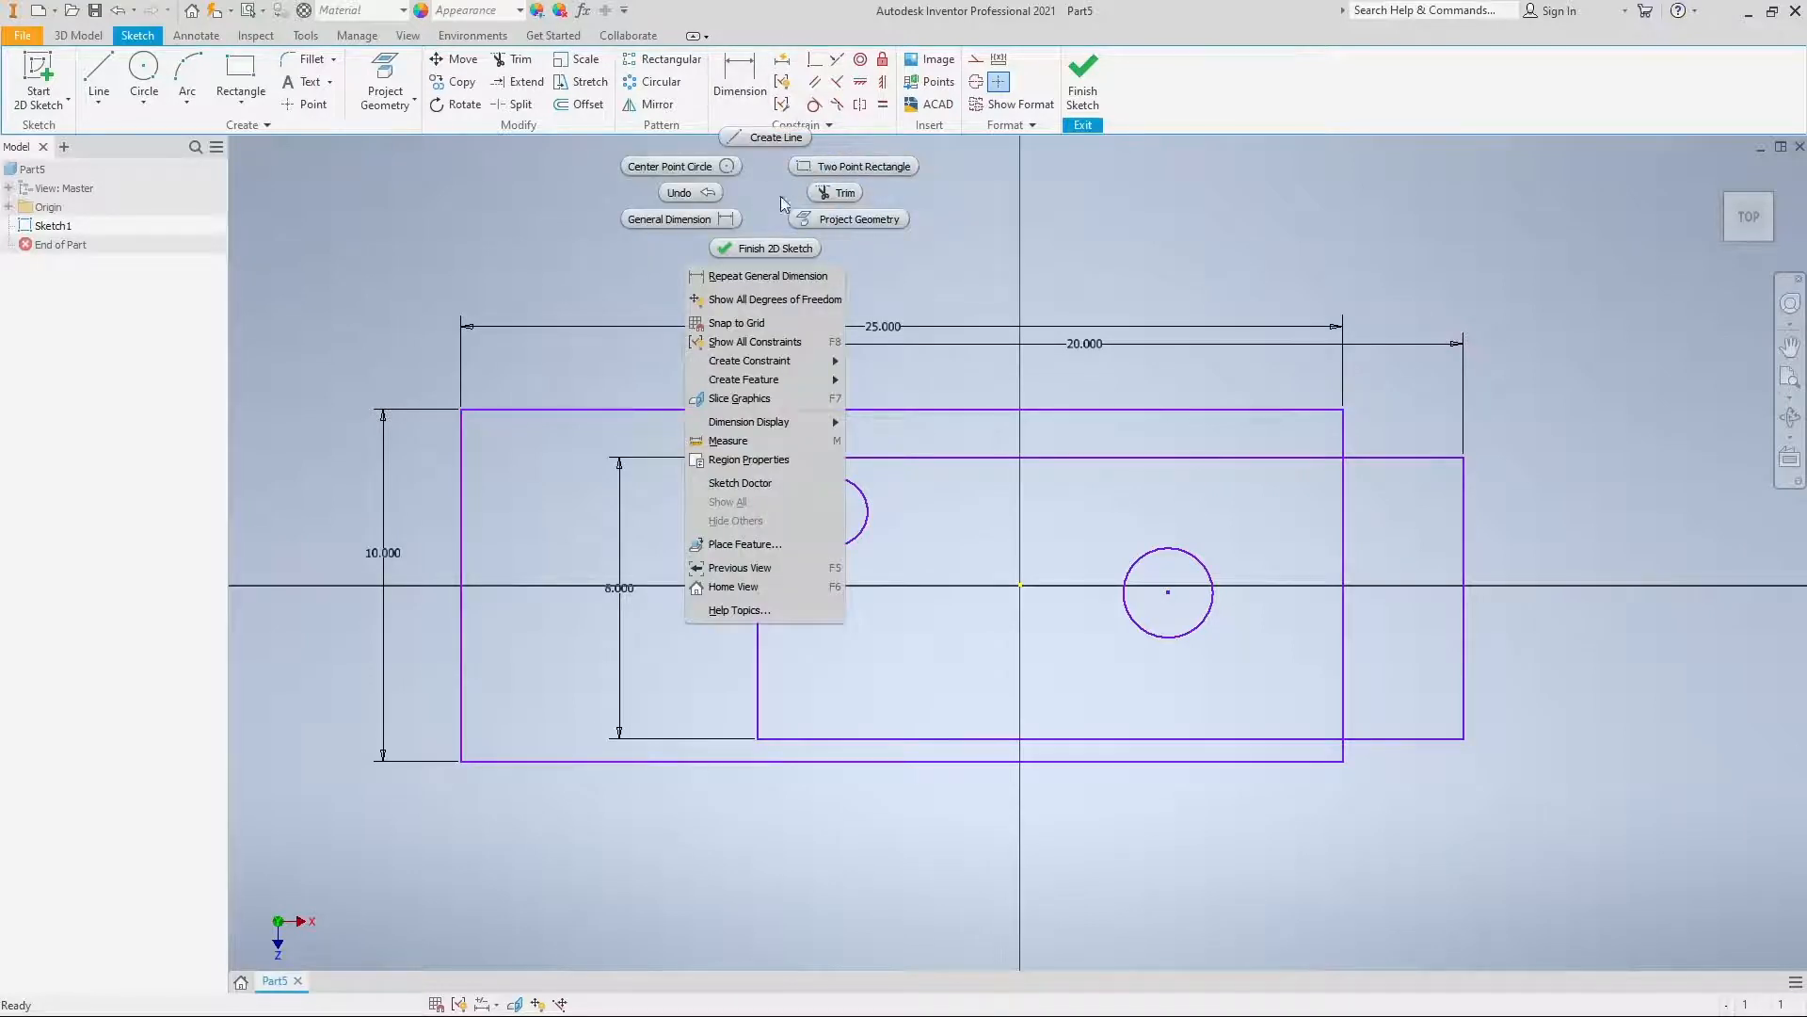
click(764, 191)
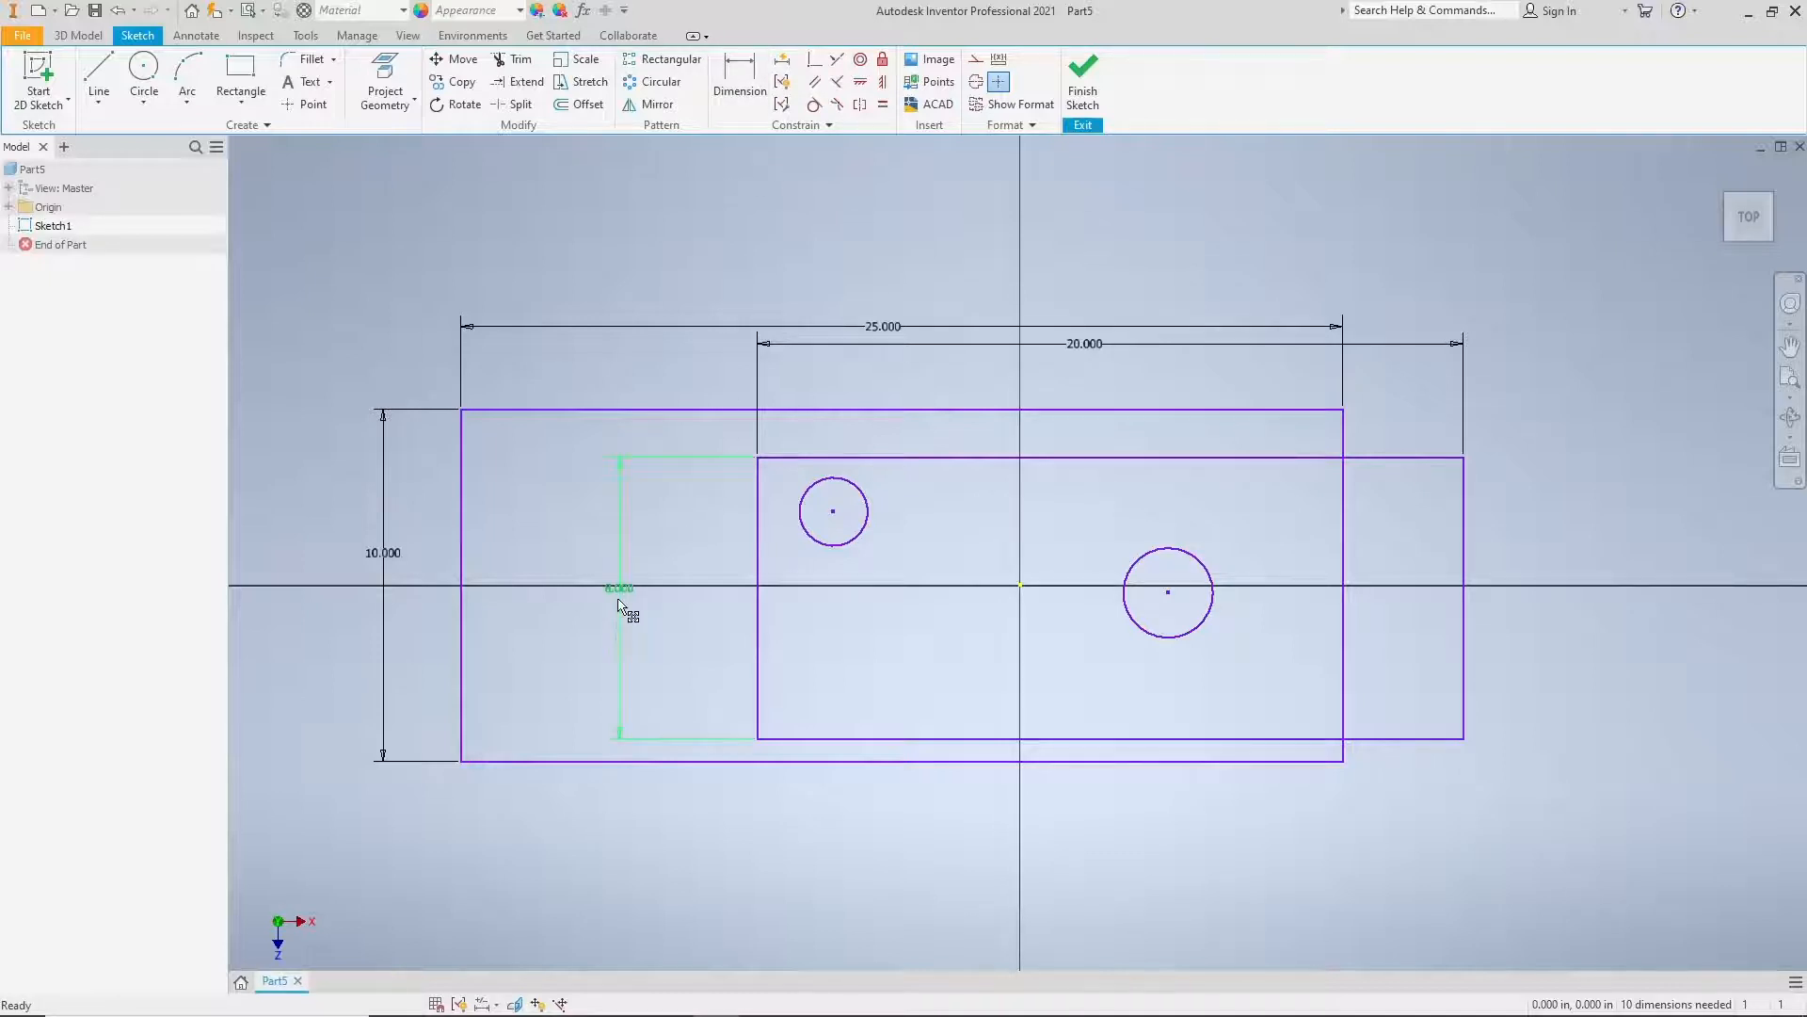
Step: Move the inner rectangle's height dimension outside the outer rectangle and raise the outer width dimension farther above the inner one
drag(619, 600, 418, 603)
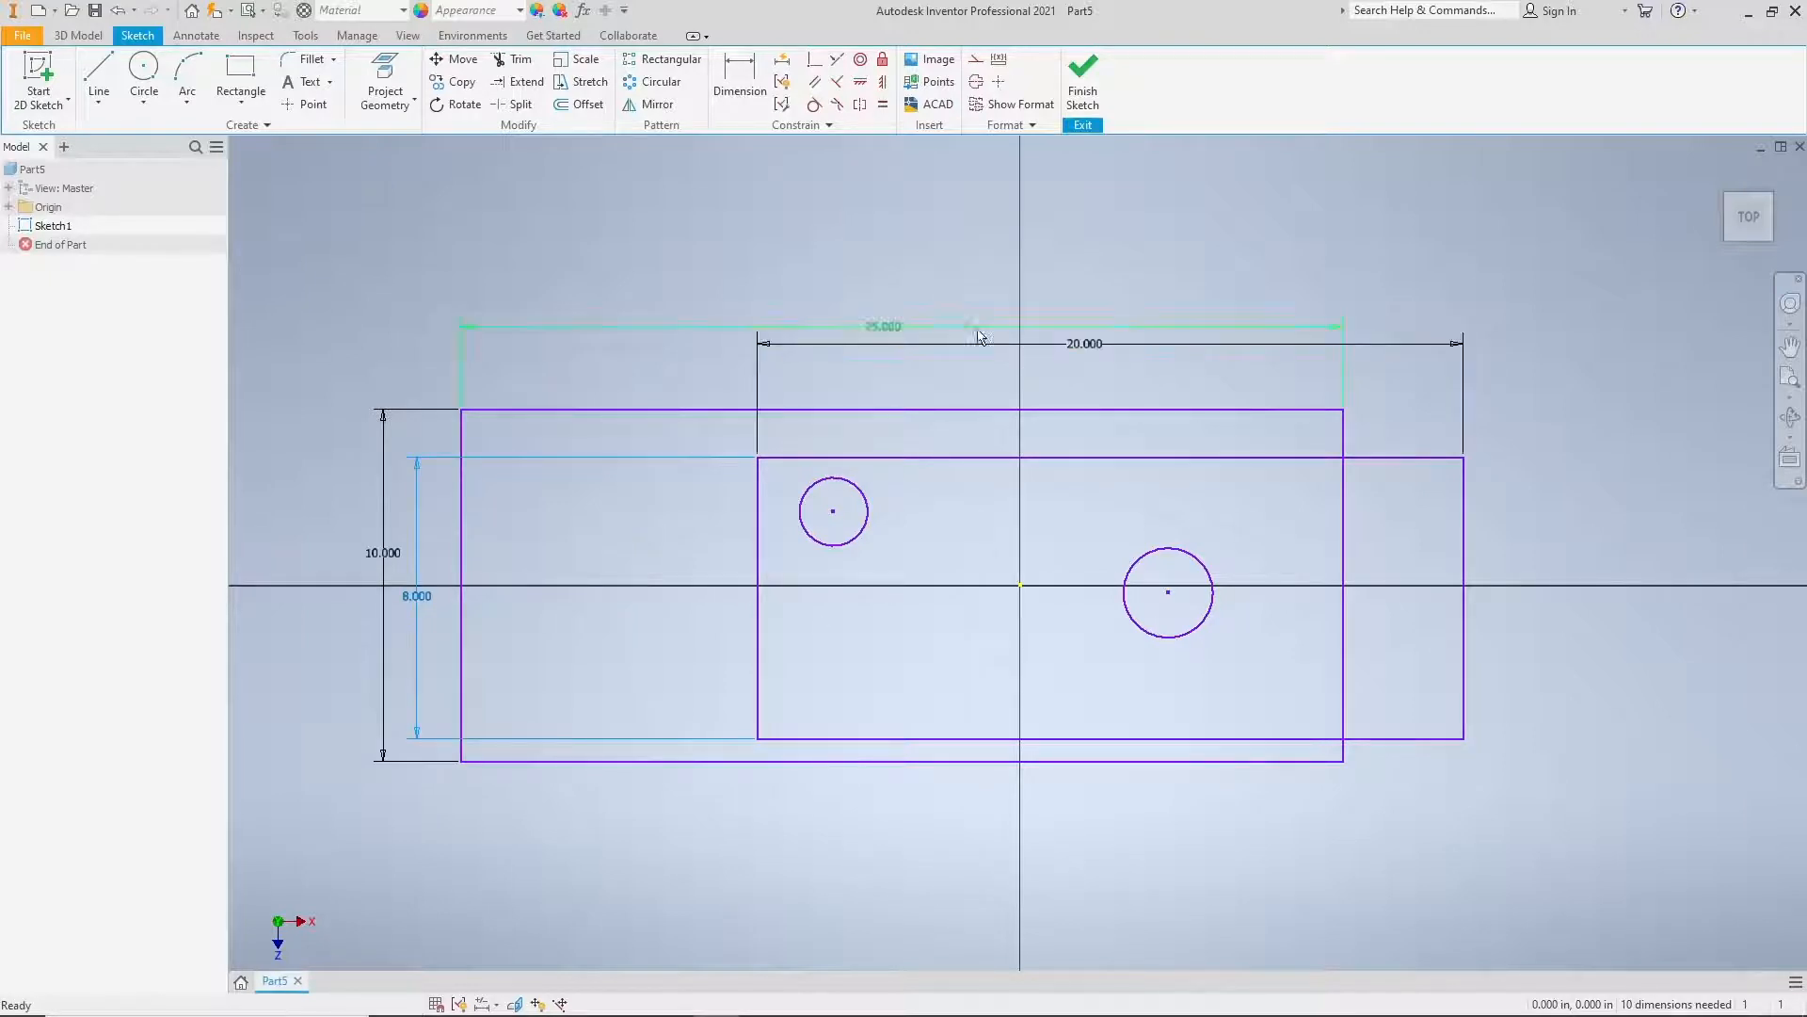
drag(879, 325, 880, 308)
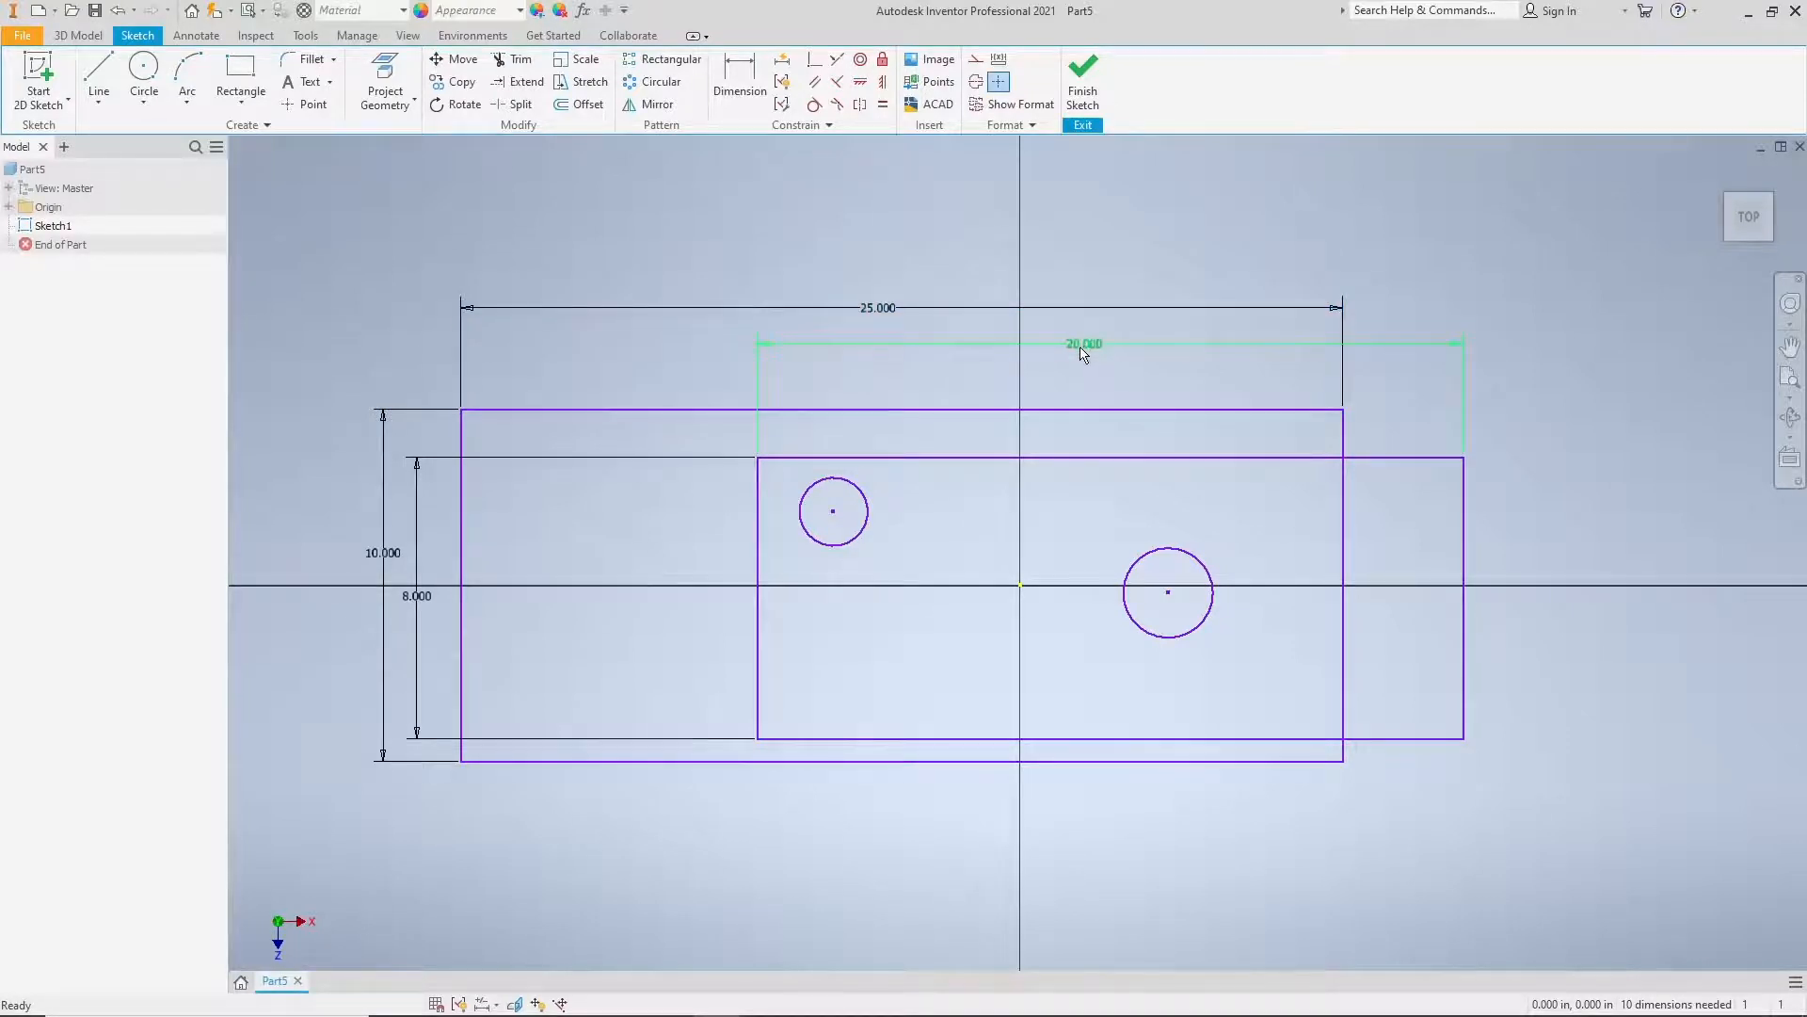
Step: Set the outer rectangle's width to 22 in
middle_drag(969, 484, 957, 471)
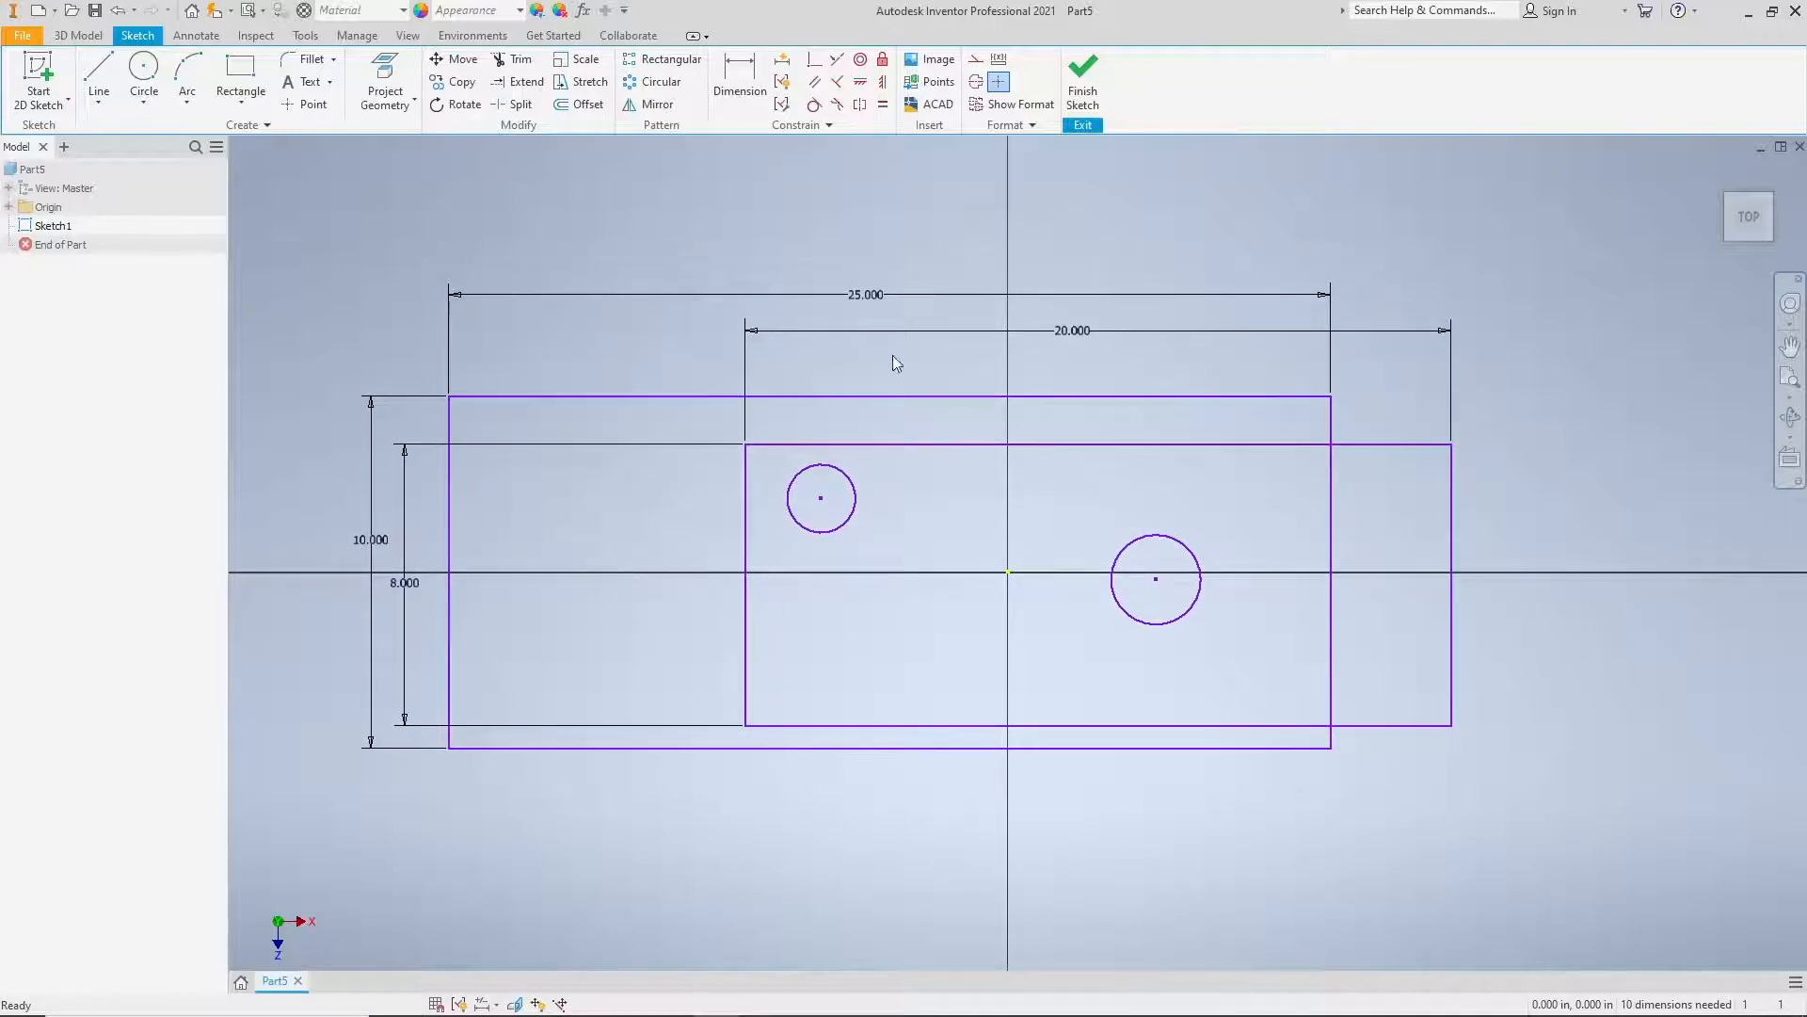
double_click(865, 296)
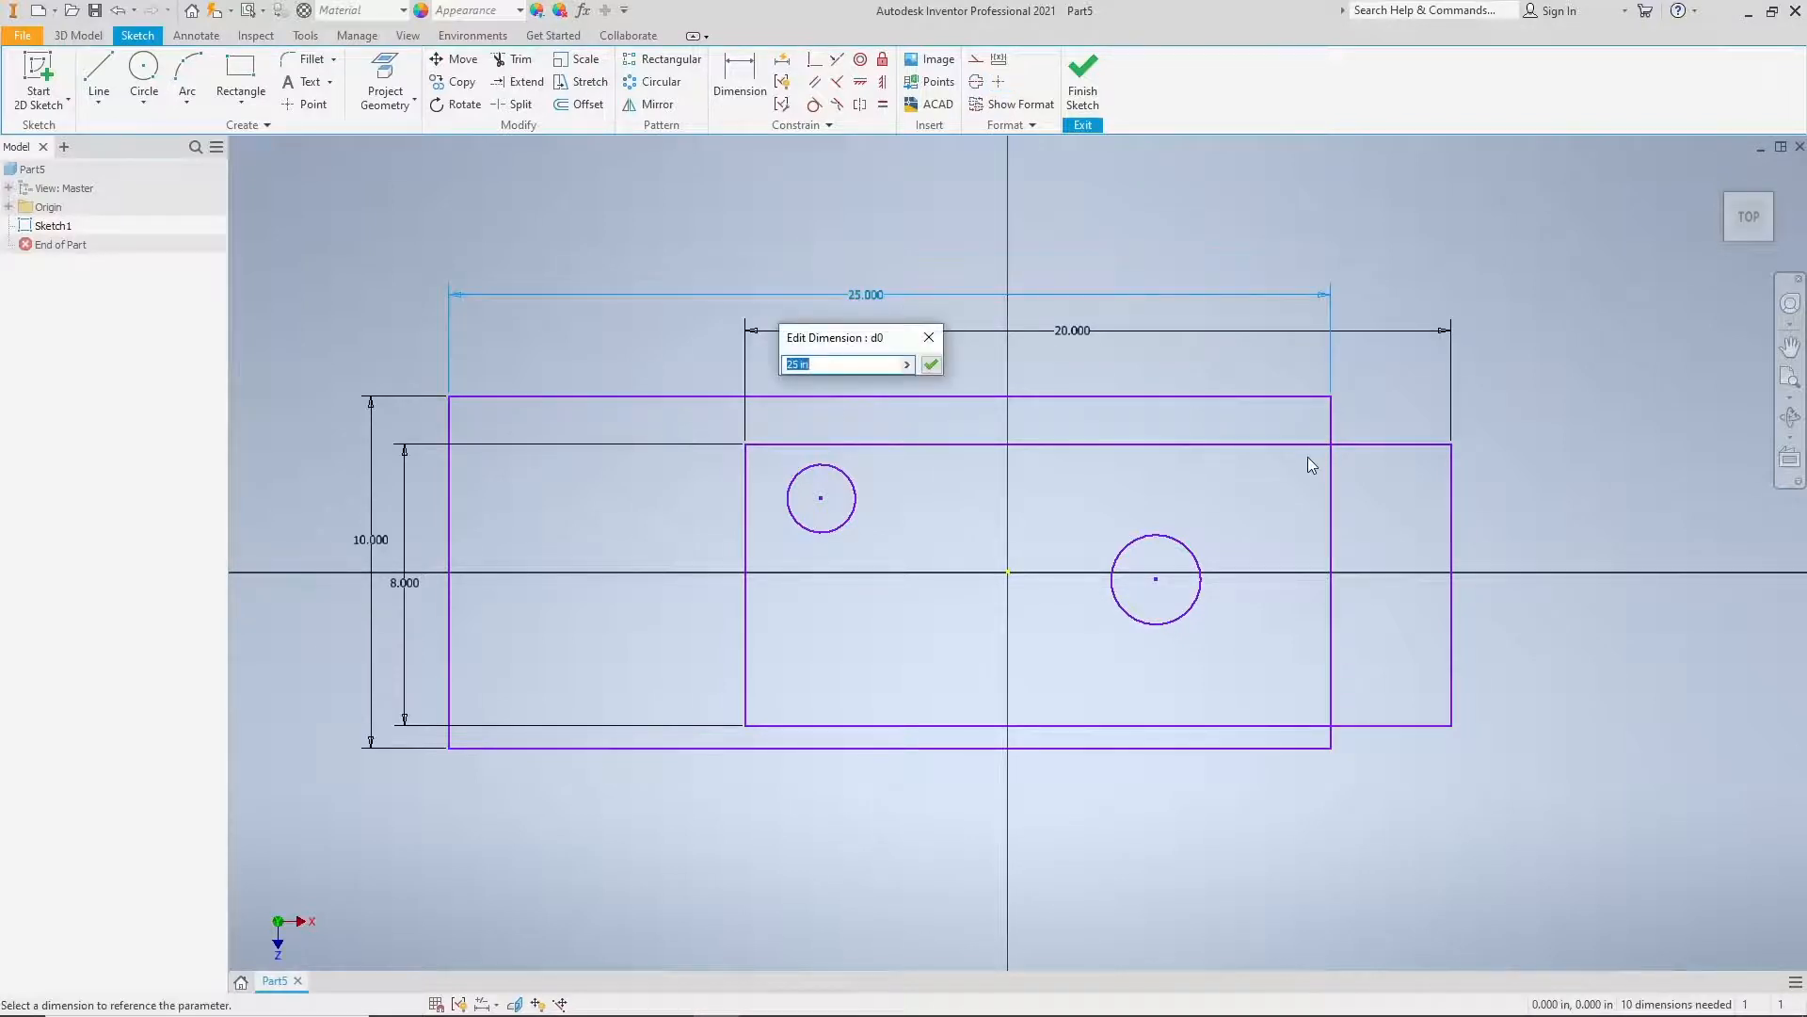
click(929, 337)
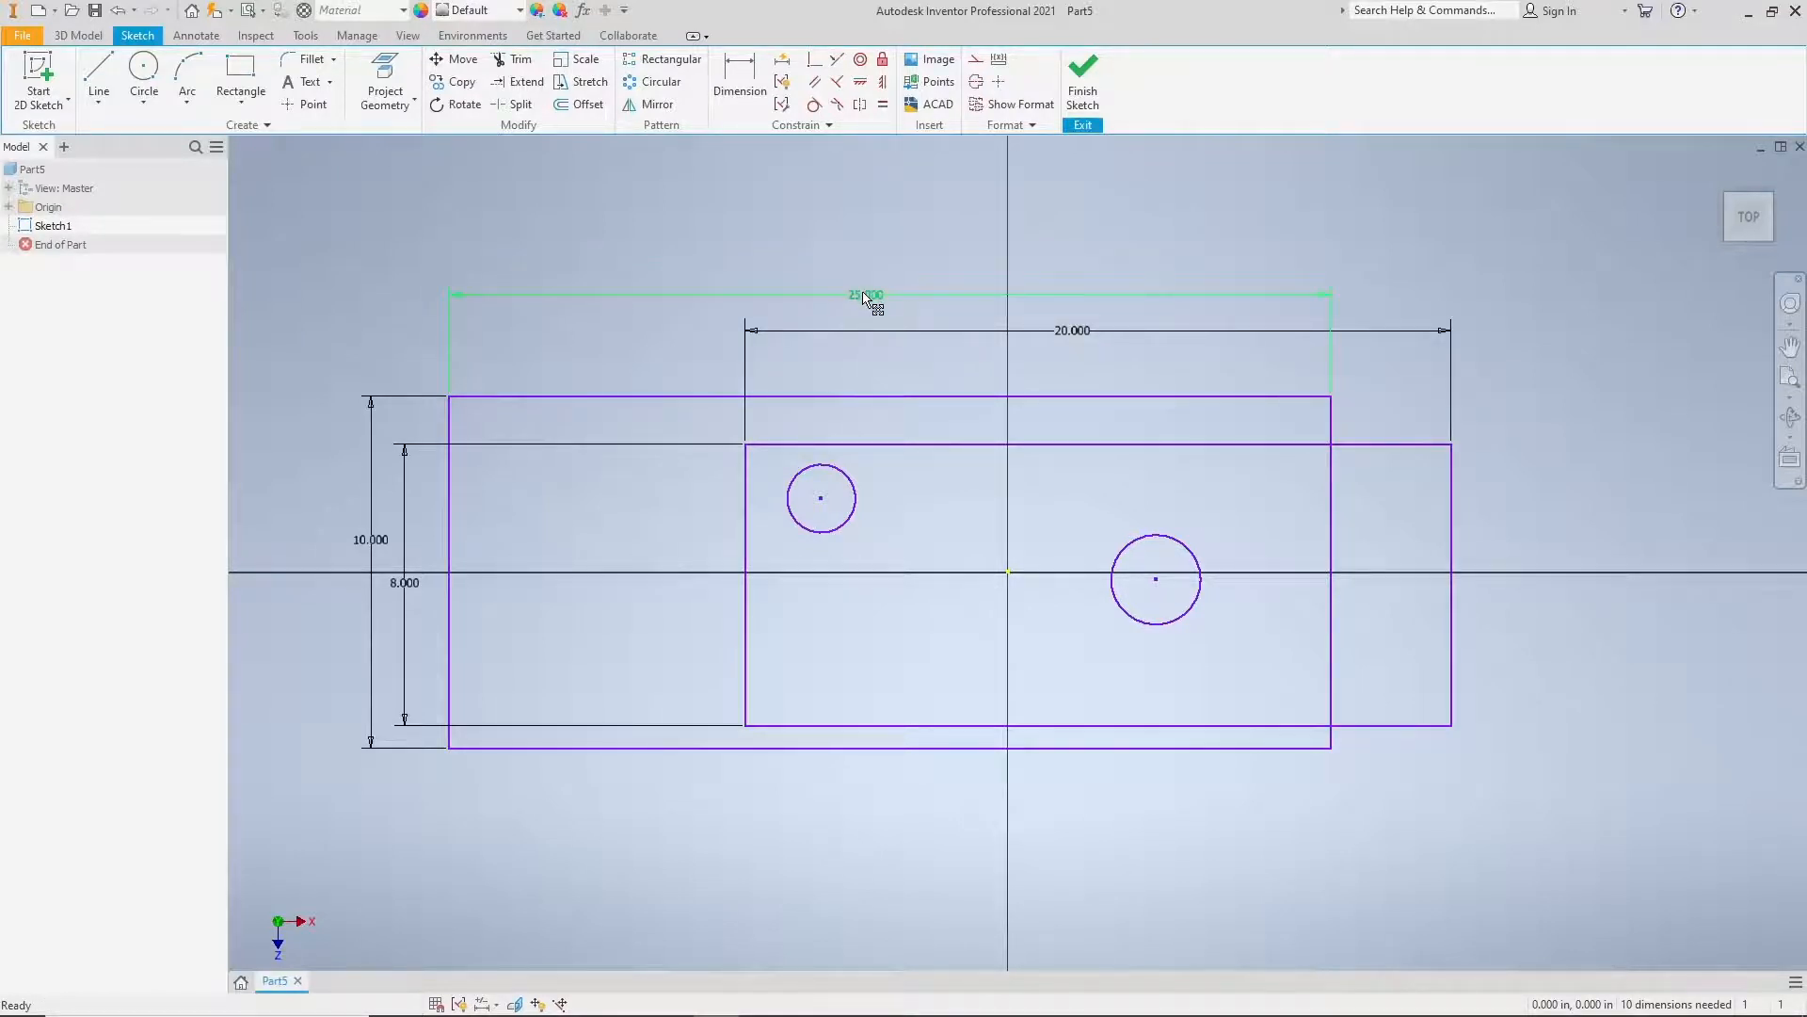
double_click(865, 296)
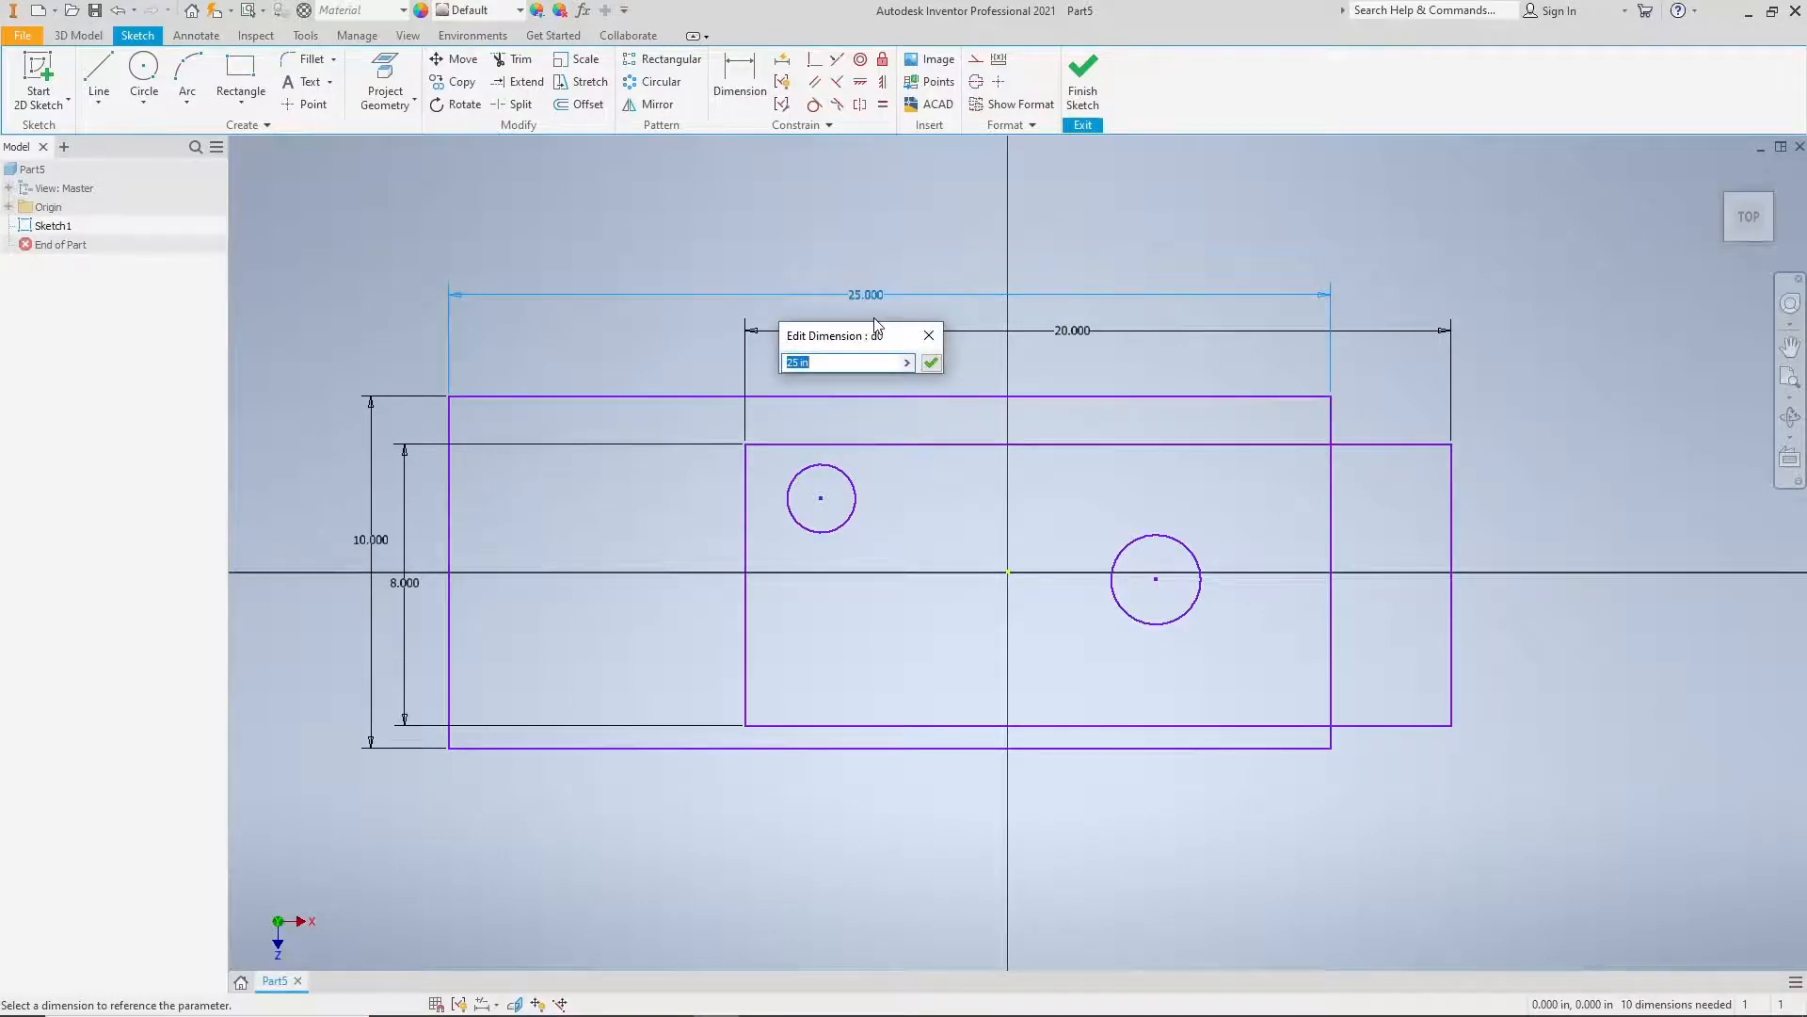
text(22)
key(Return)
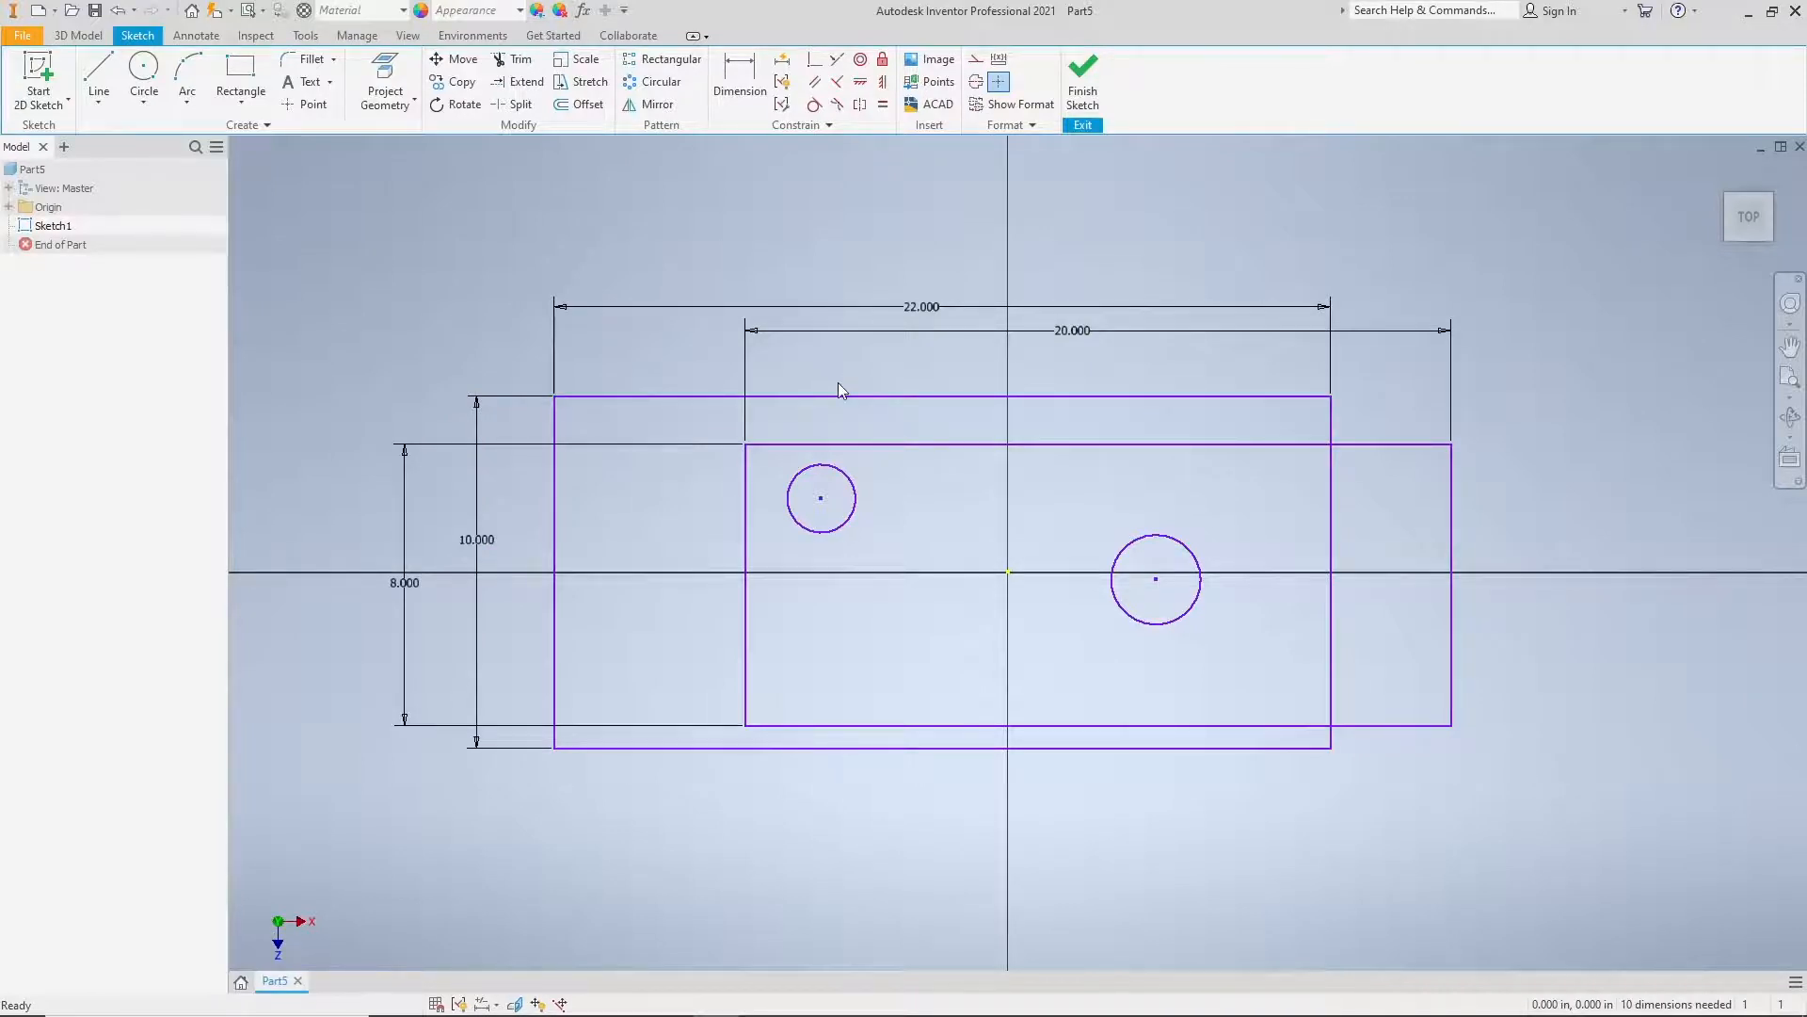
Step: Dimension the smaller circle's diameter above the rectangles and set it to 2 in
middle_drag(838, 382, 833, 374)
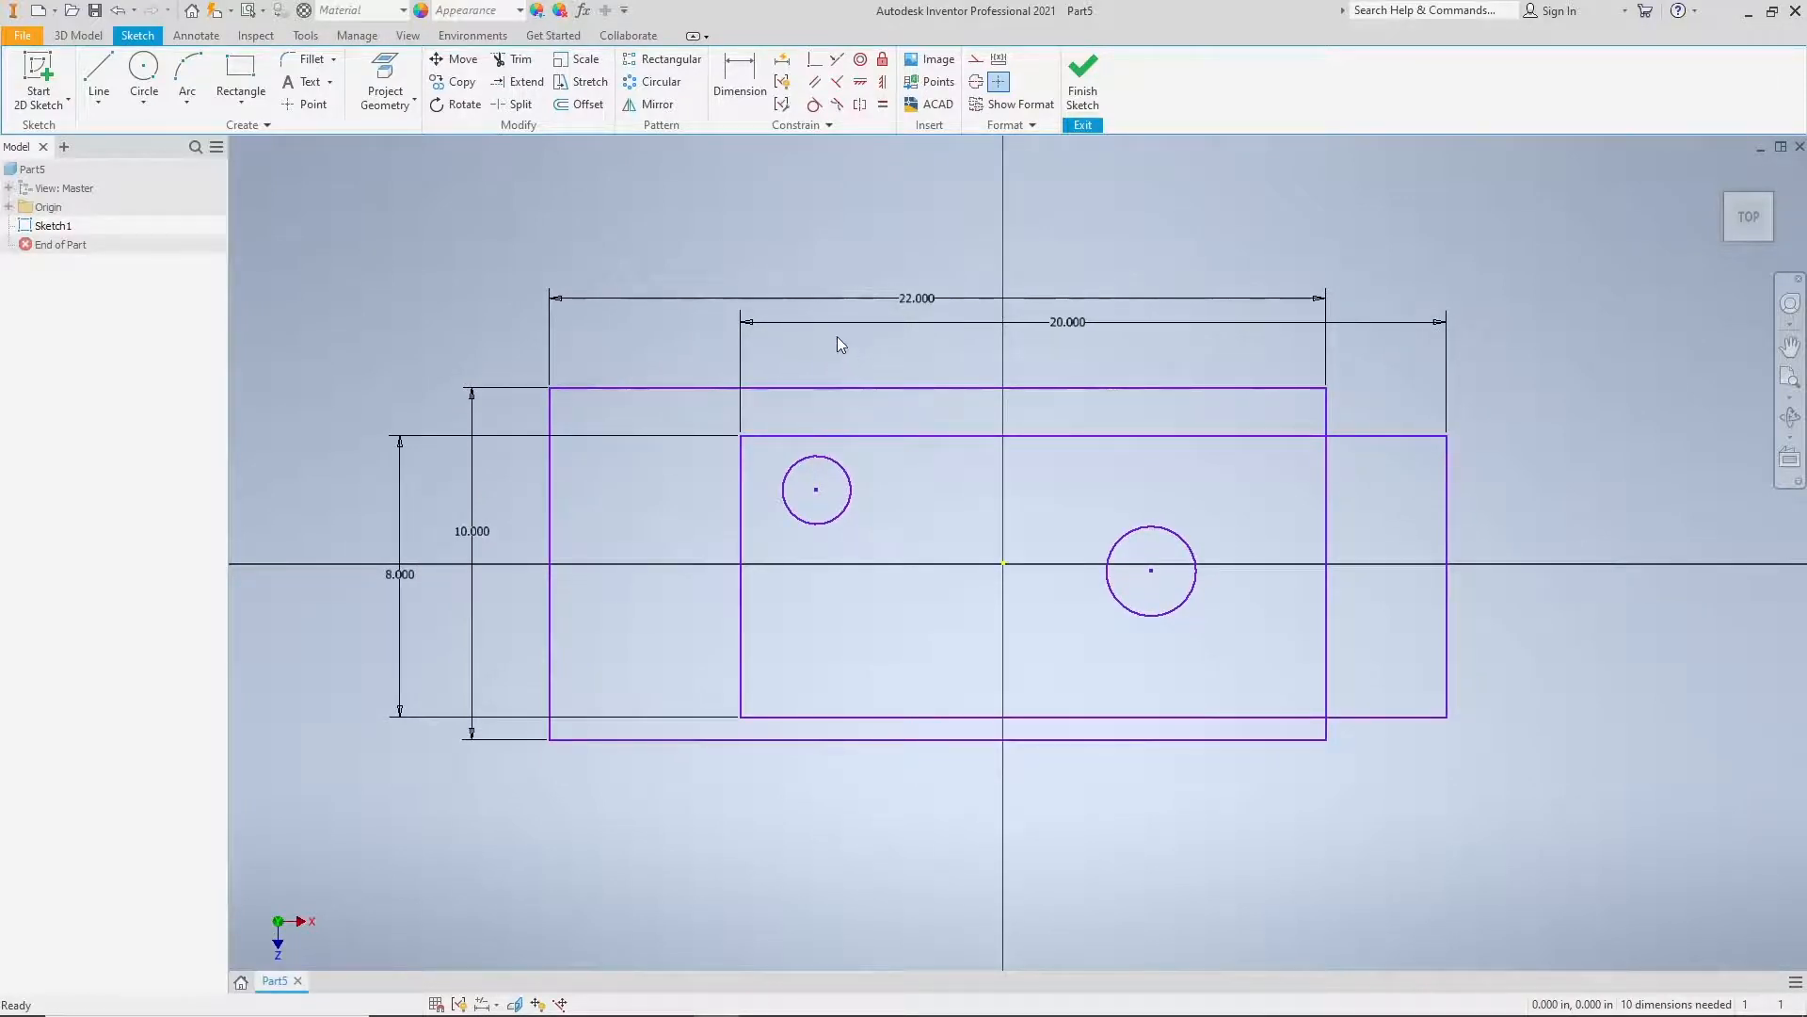
click(730, 81)
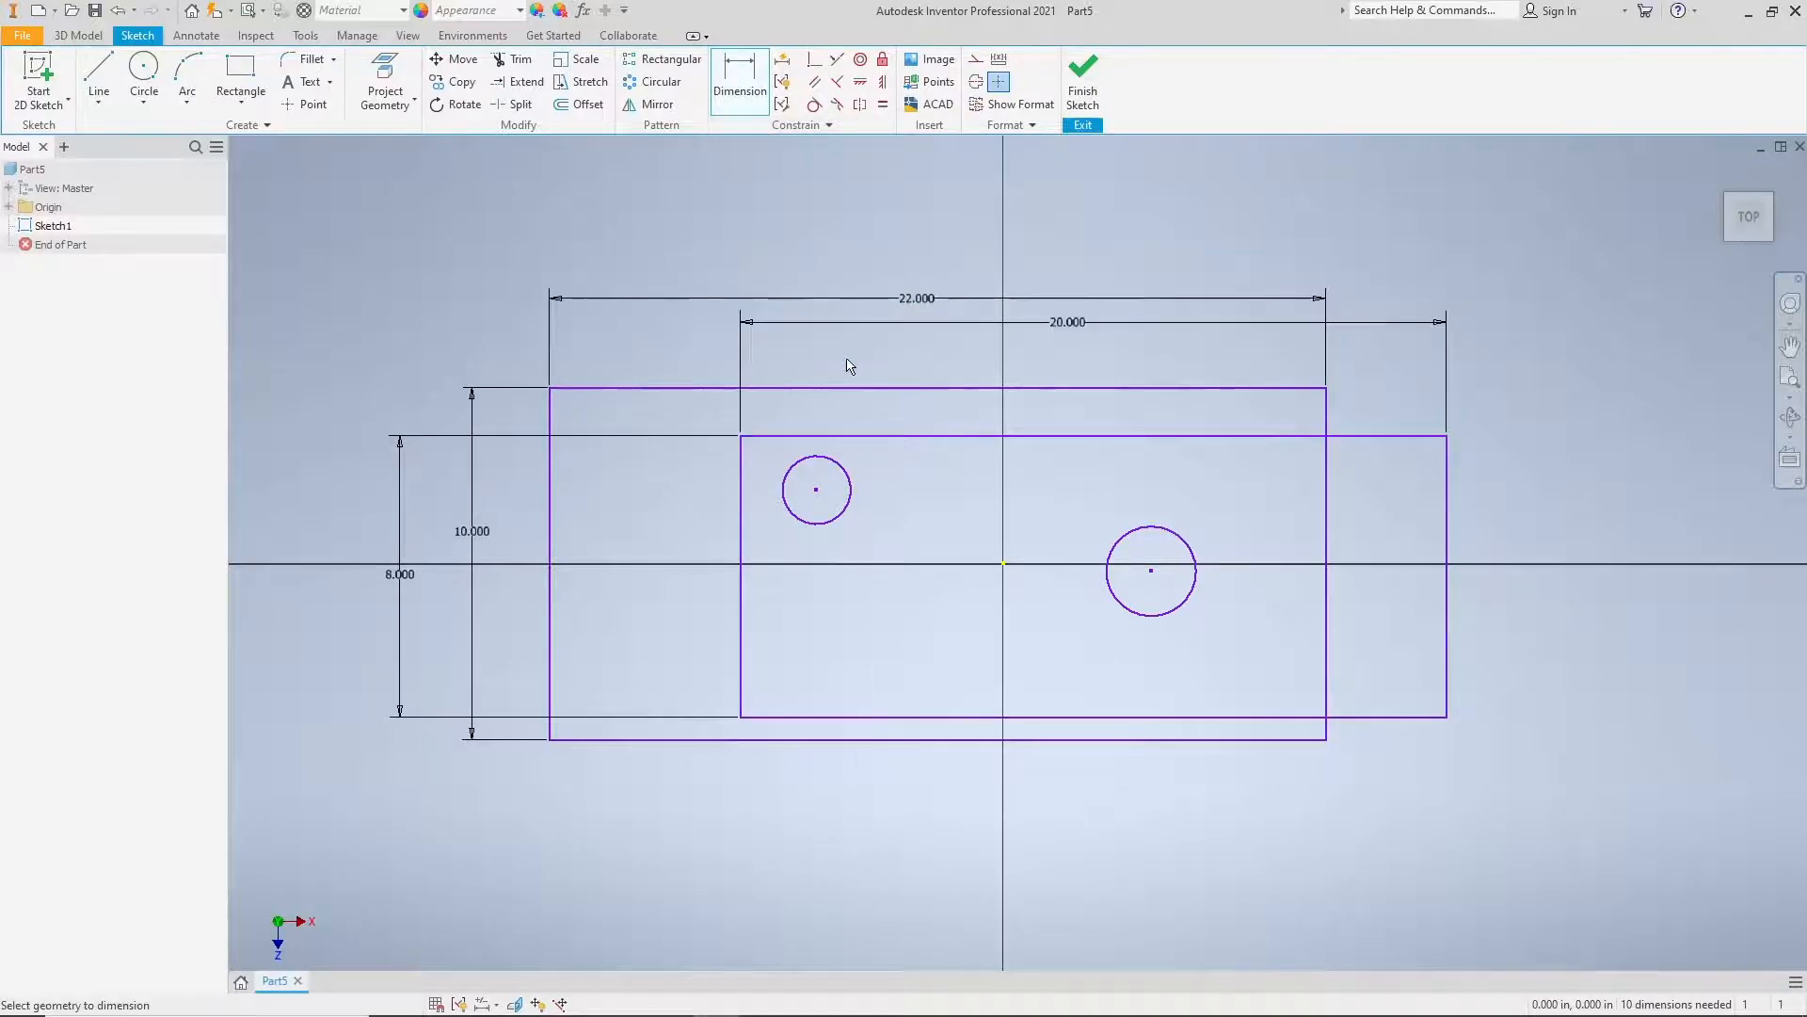
click(840, 471)
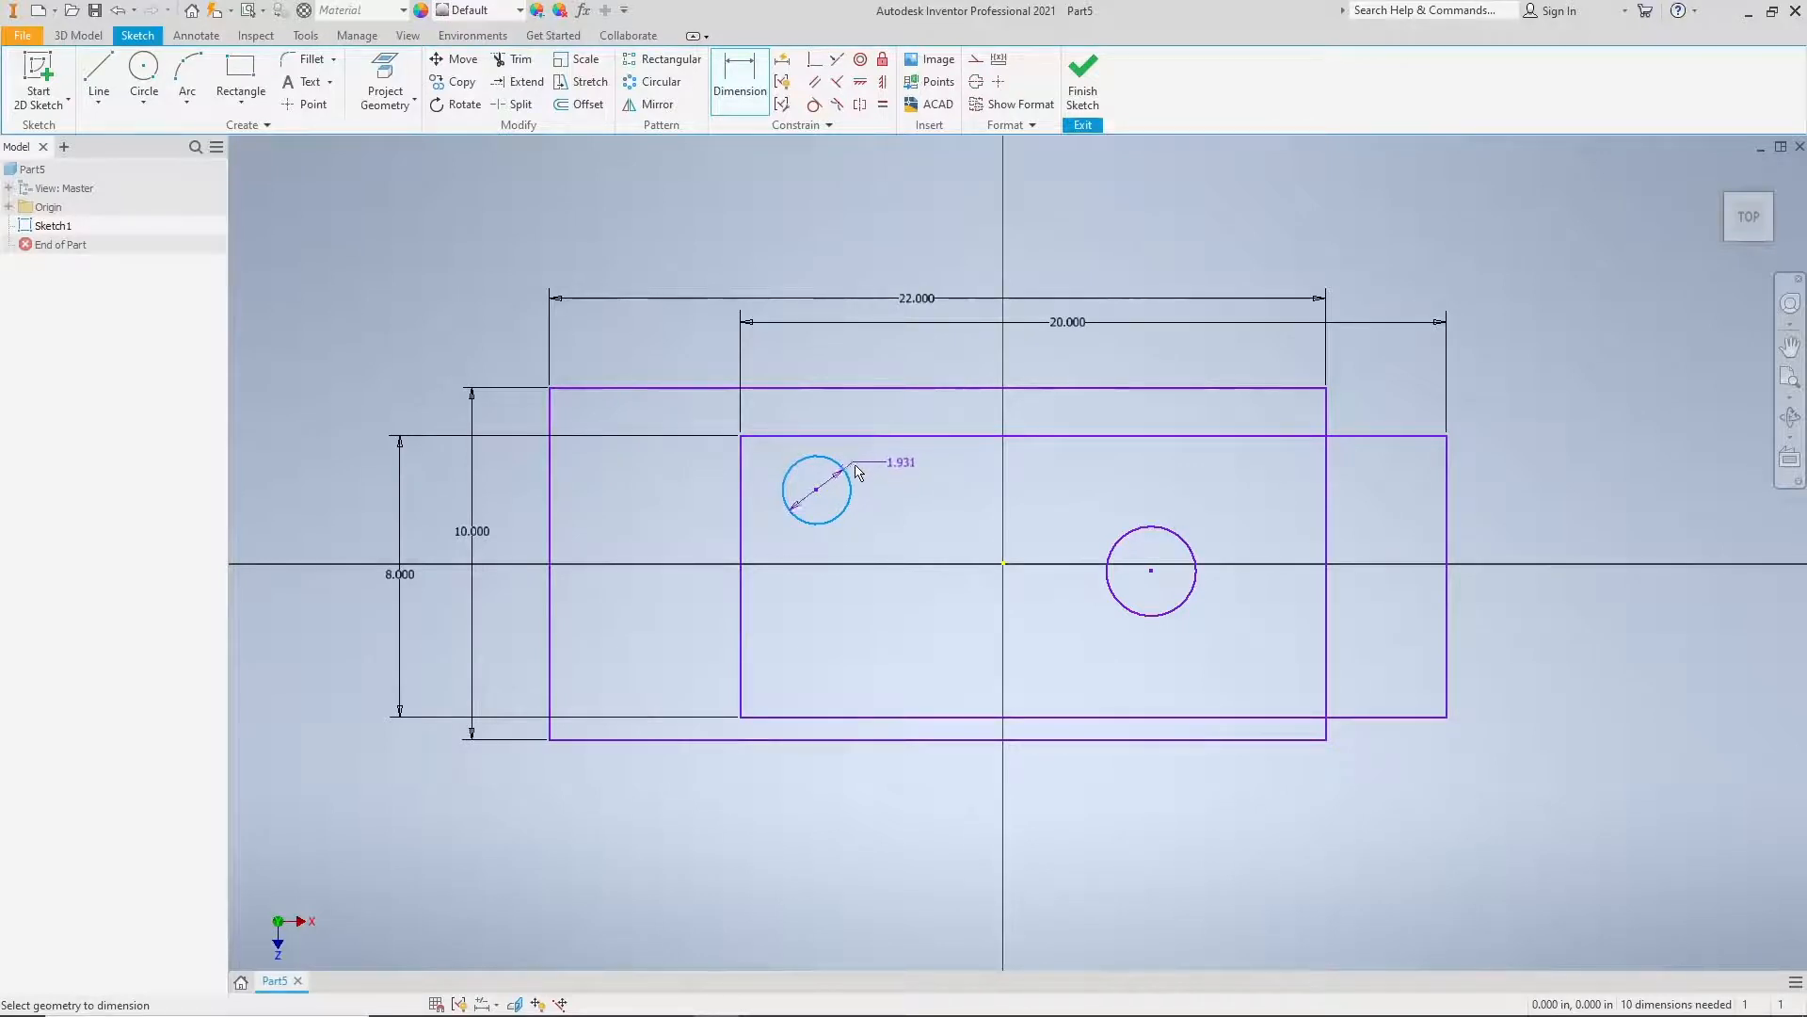
click(869, 356)
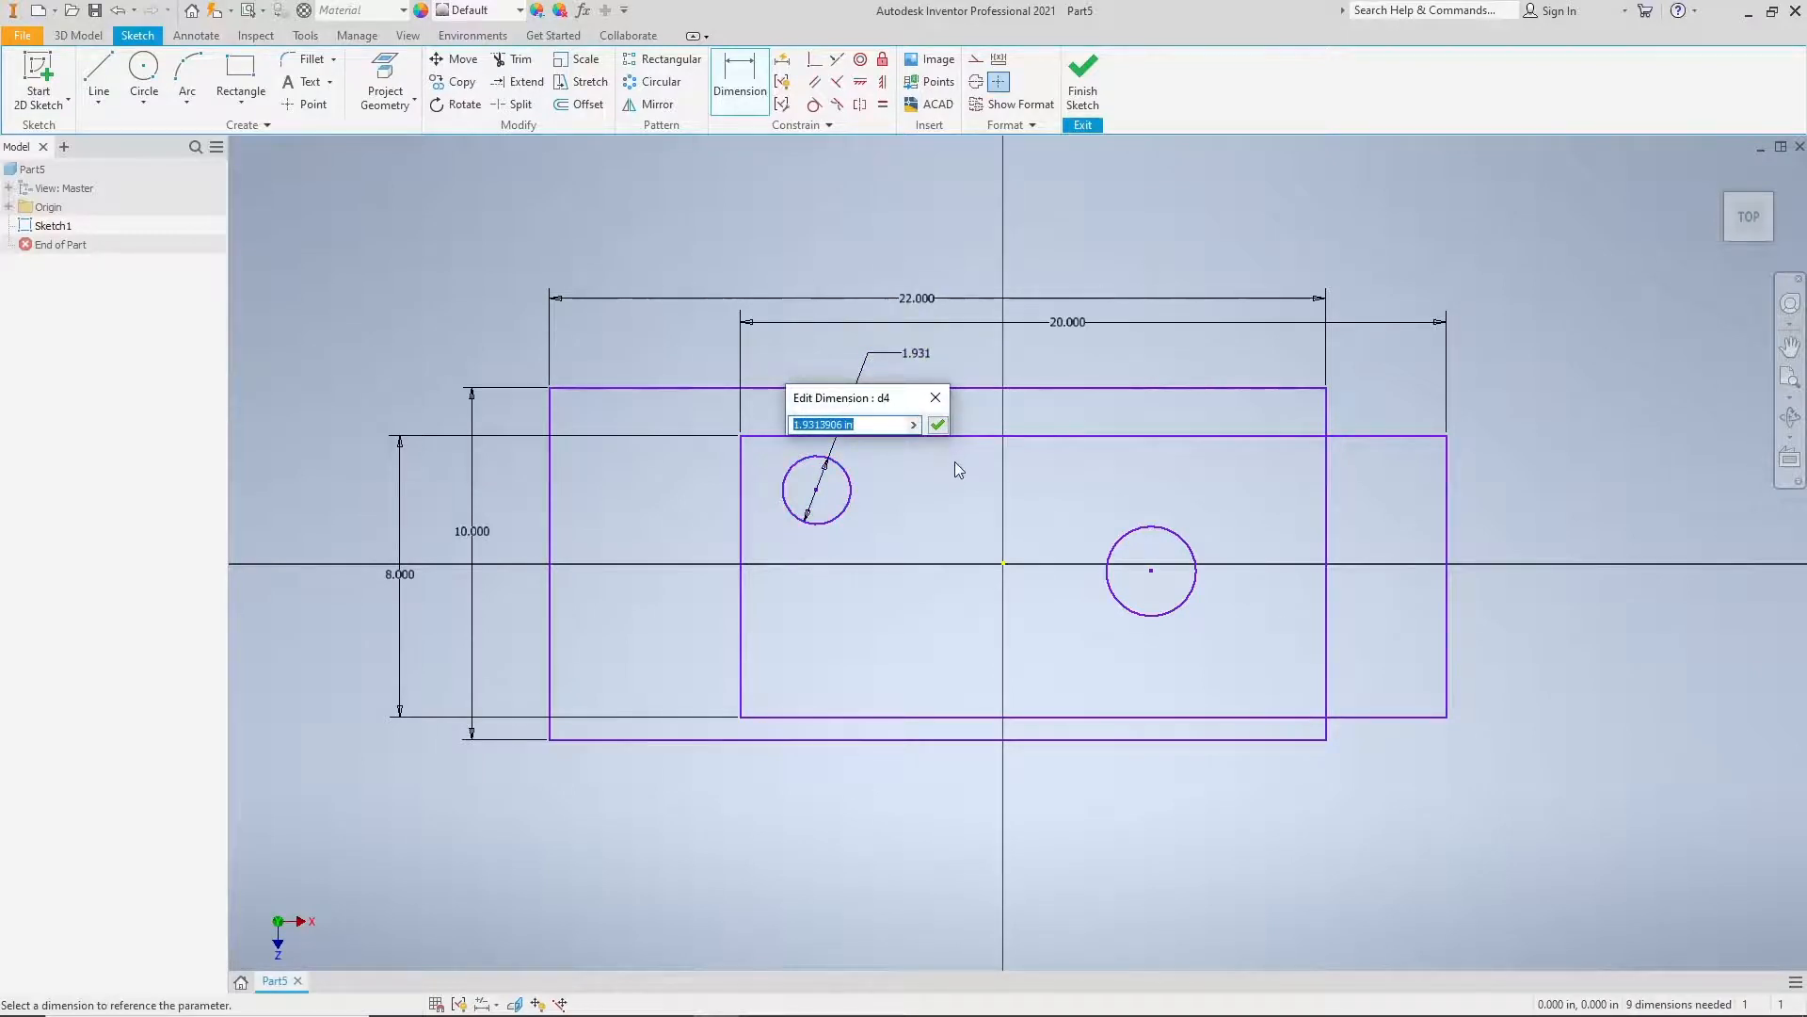
text(2)
key(Return)
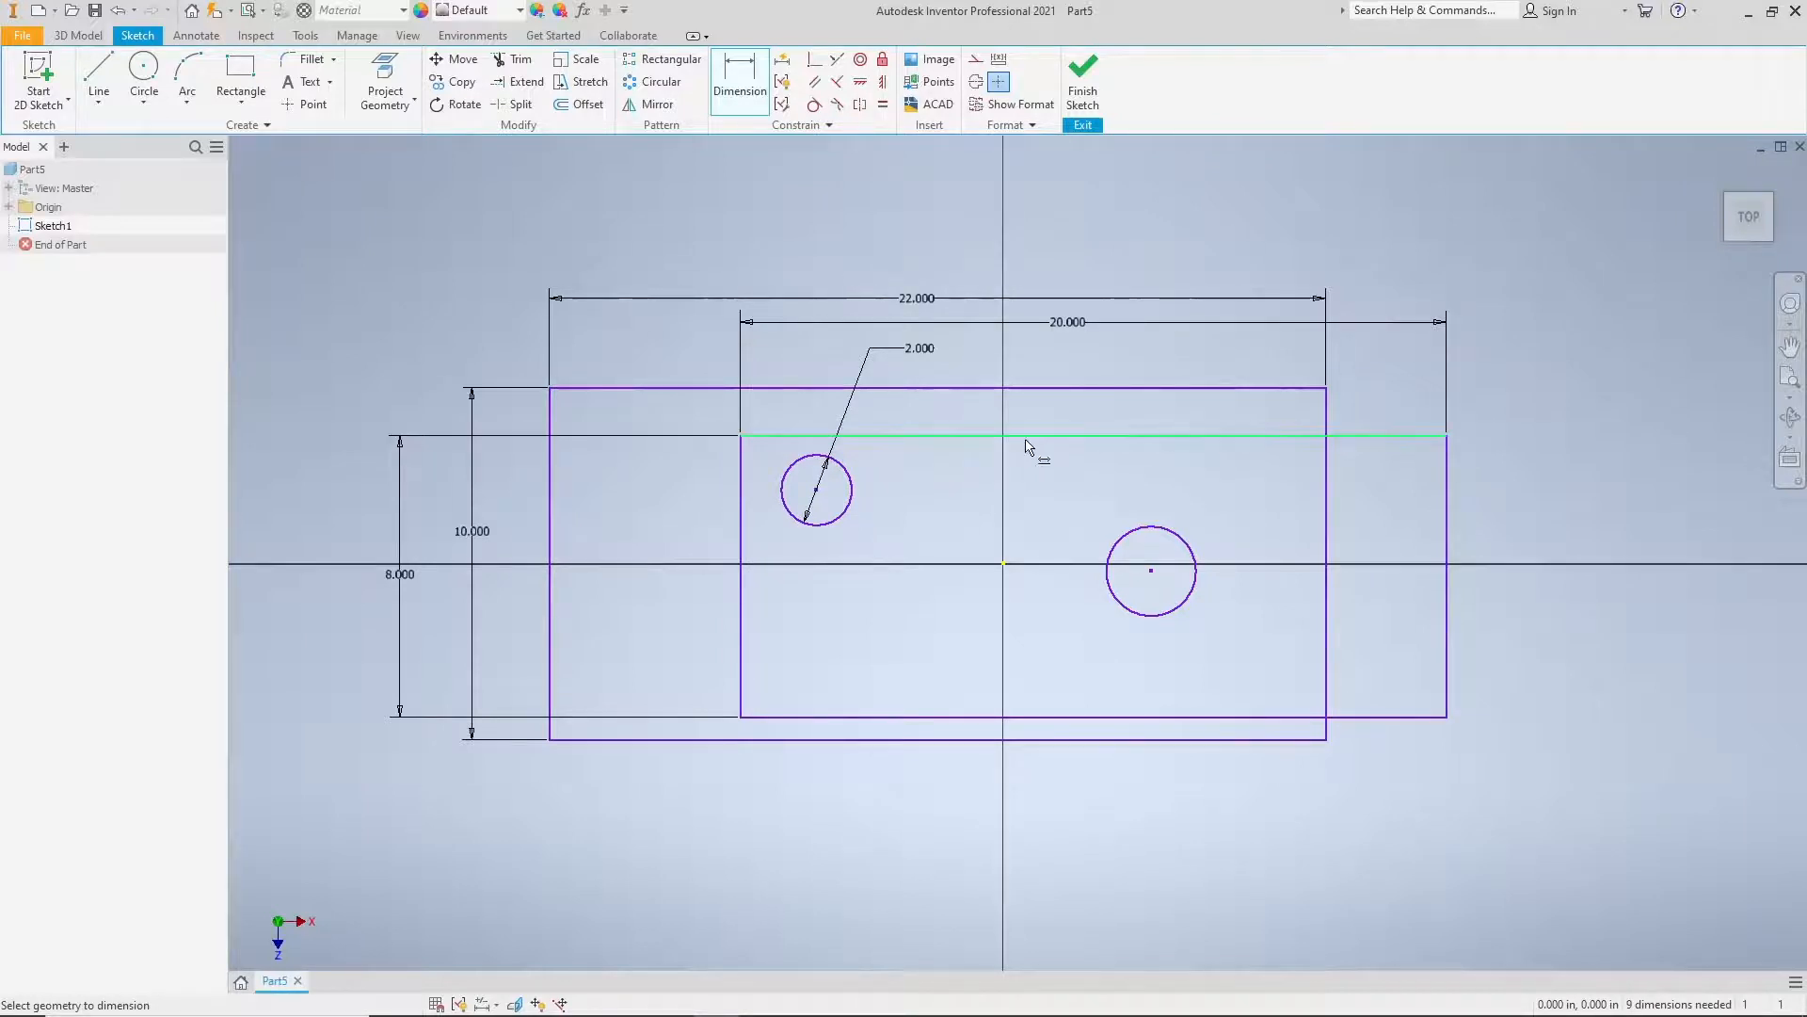
Step: Dimension the diameter of the right-hand circle above the rectangles and set it to 2 in
click(1150, 529)
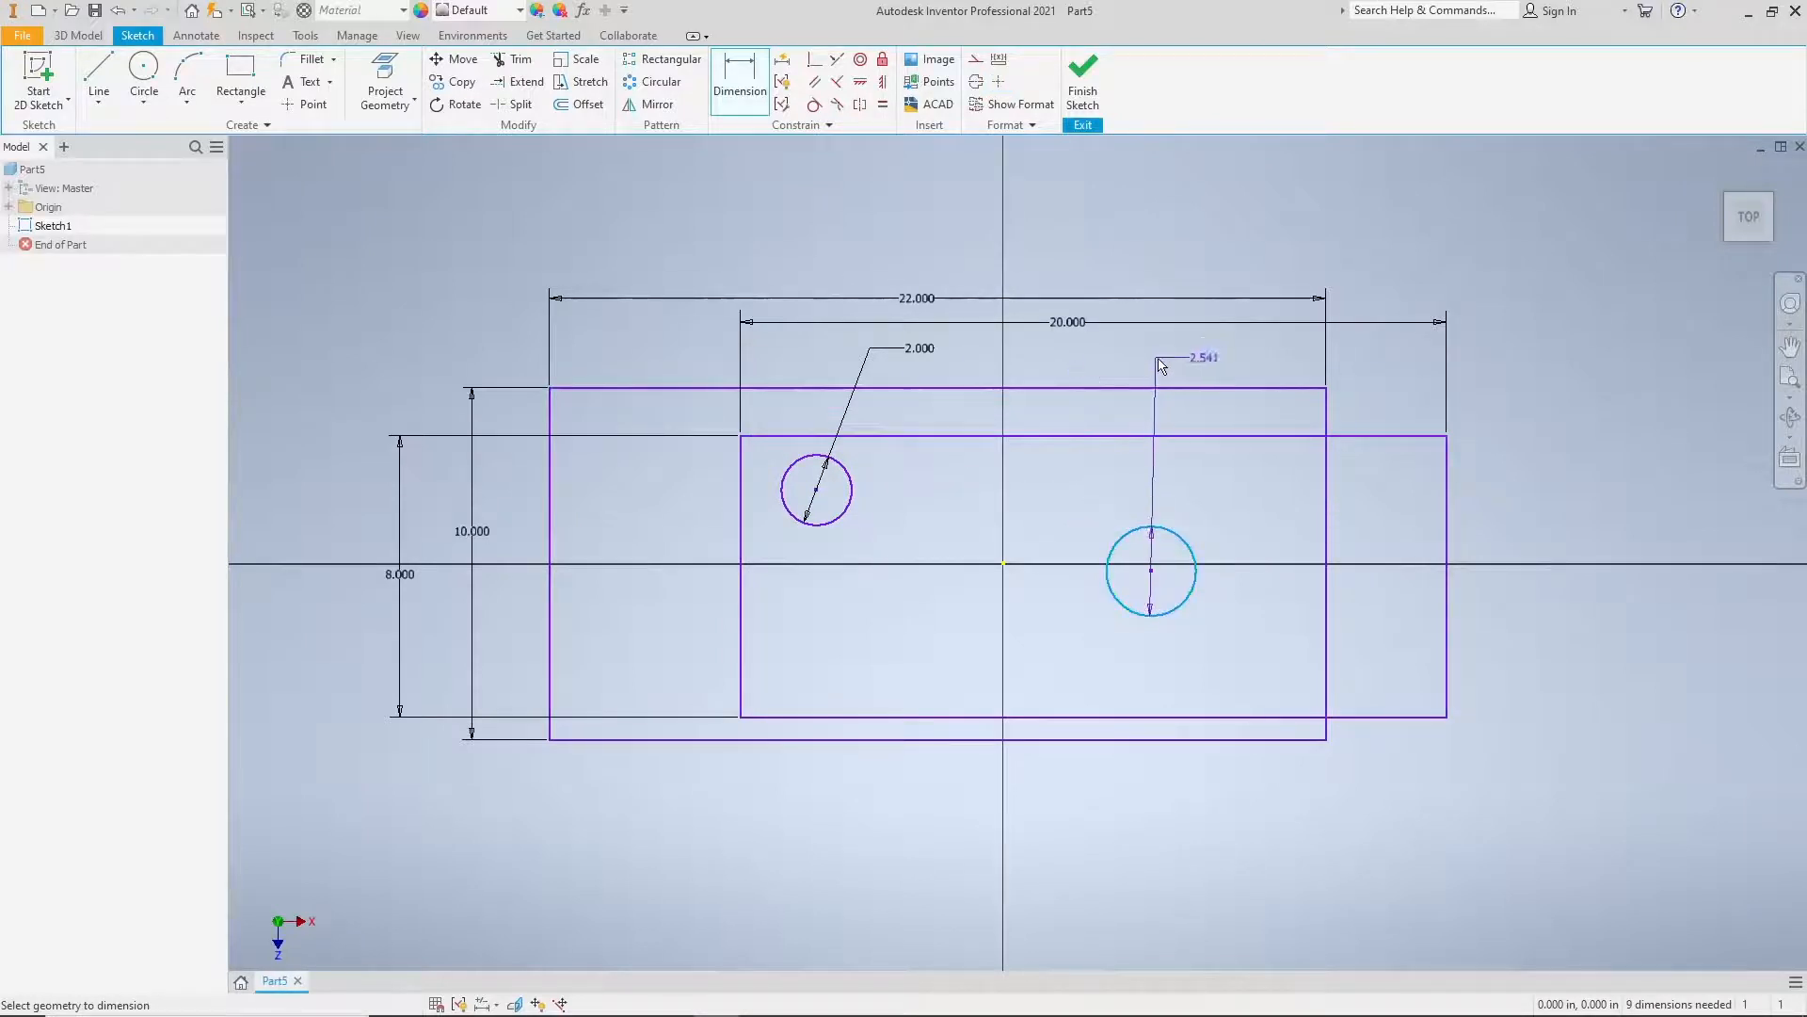
click(1196, 361)
text(2)
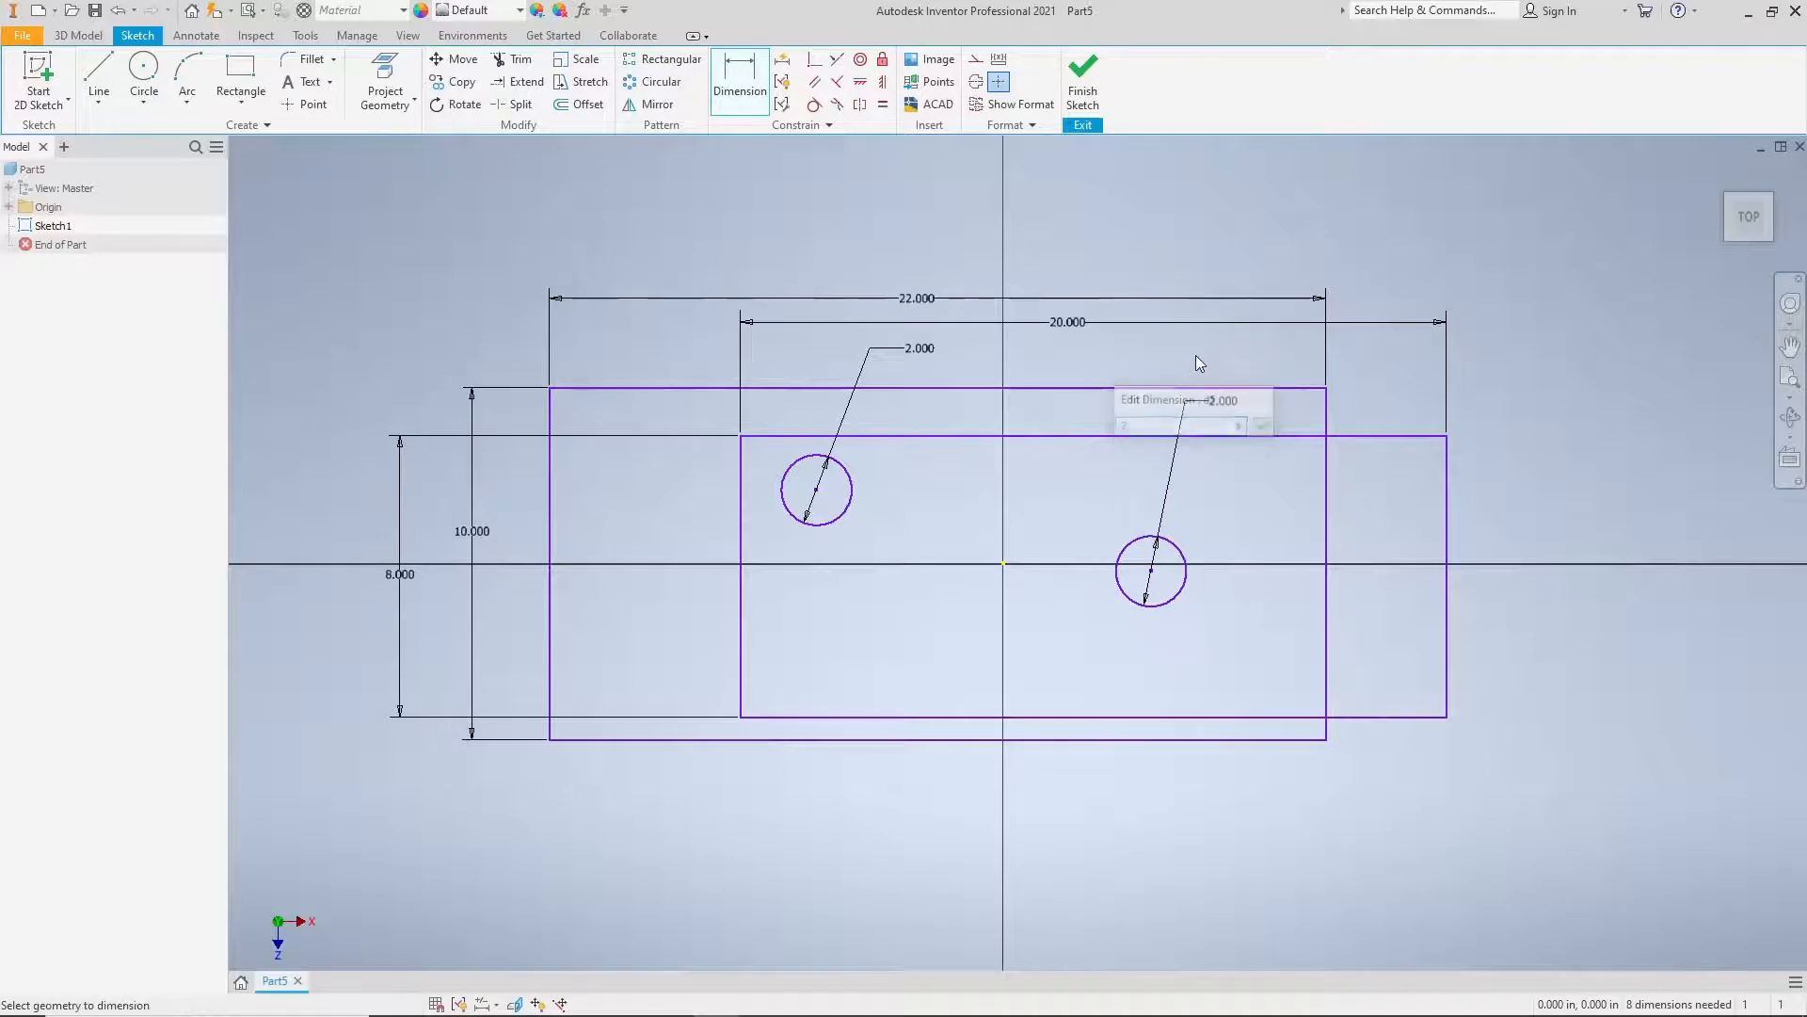
key(Return)
Step: Dimension the horizontal gap between the left edges of the outer and inner rectangles and set it to 1 in
middle_drag(1059, 528, 1045, 510)
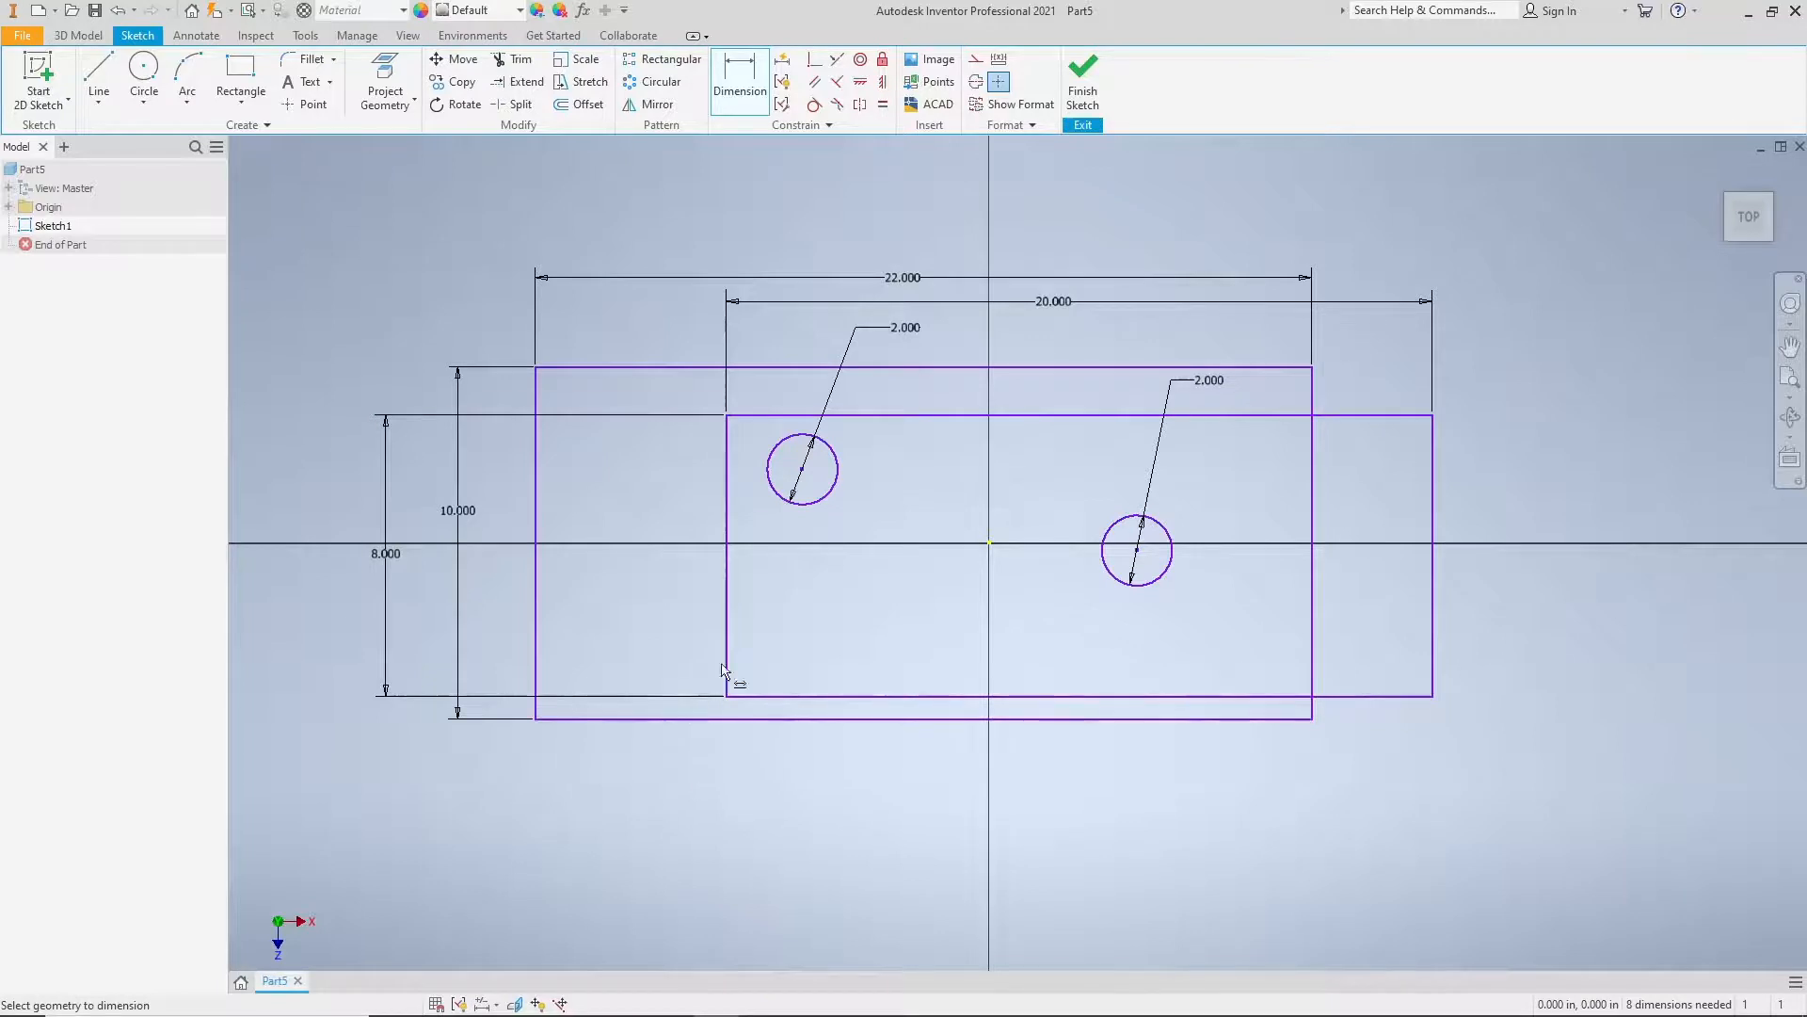
click(538, 488)
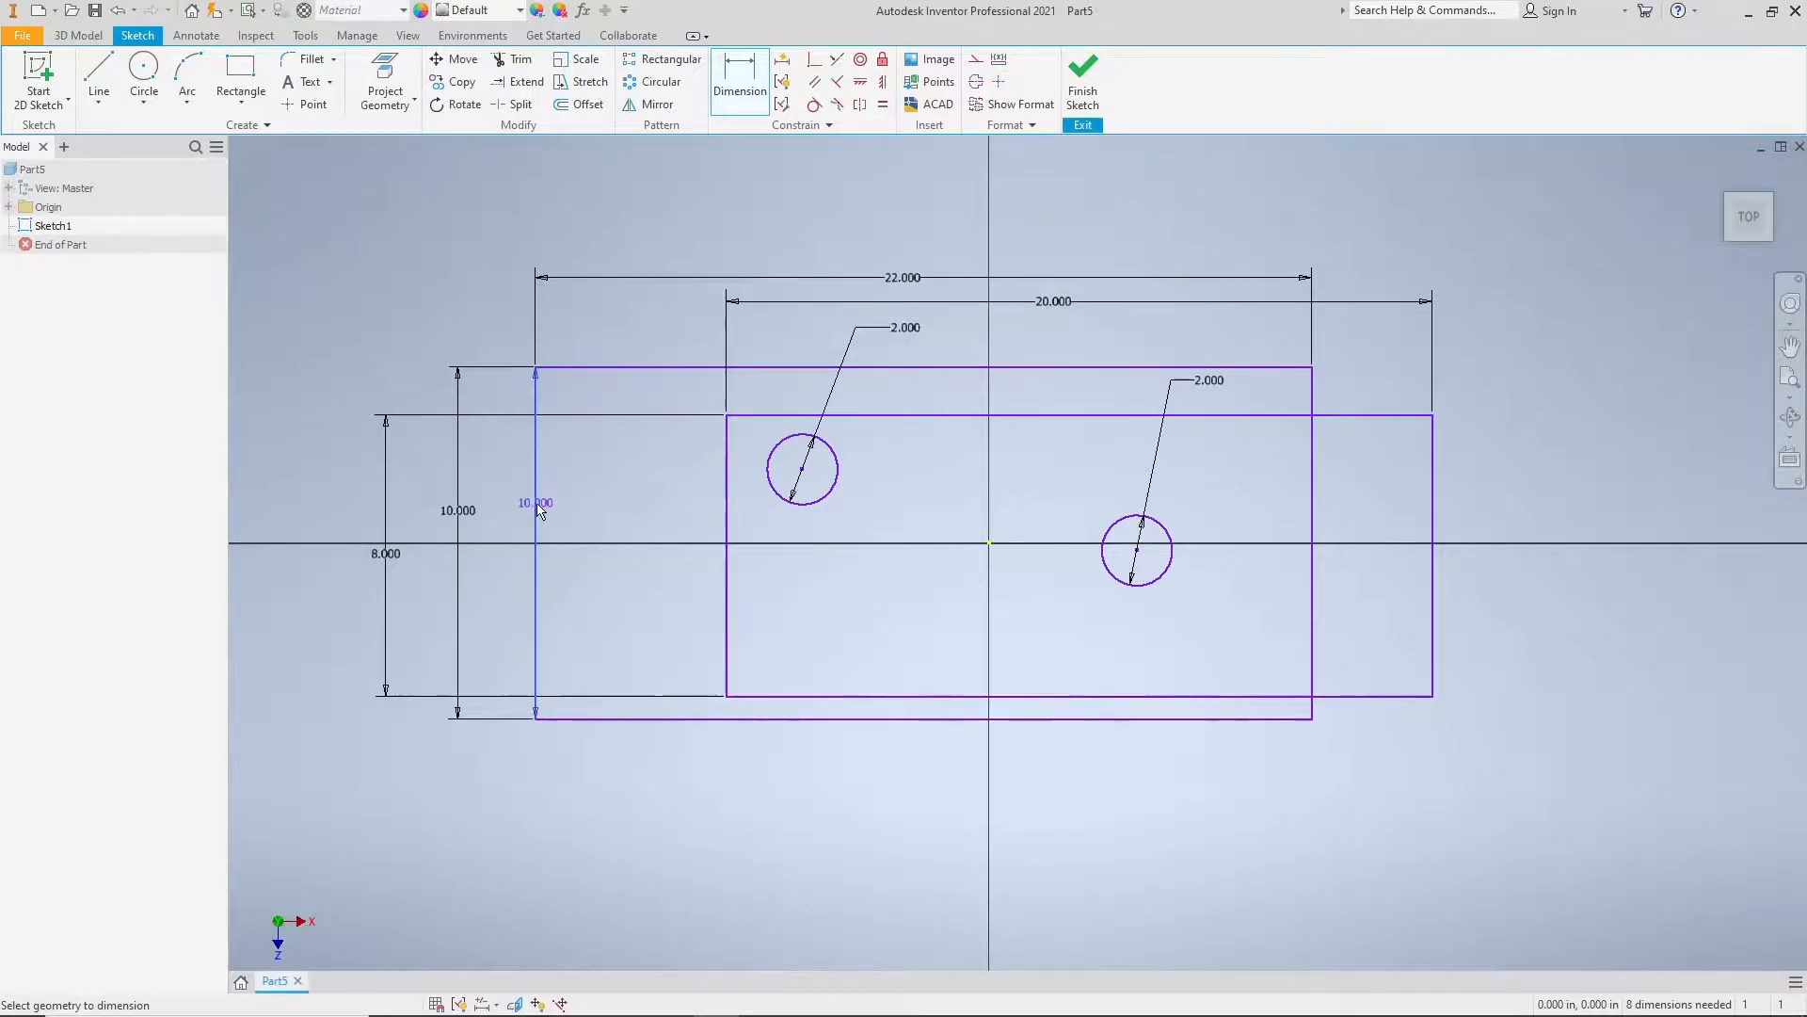
click(727, 490)
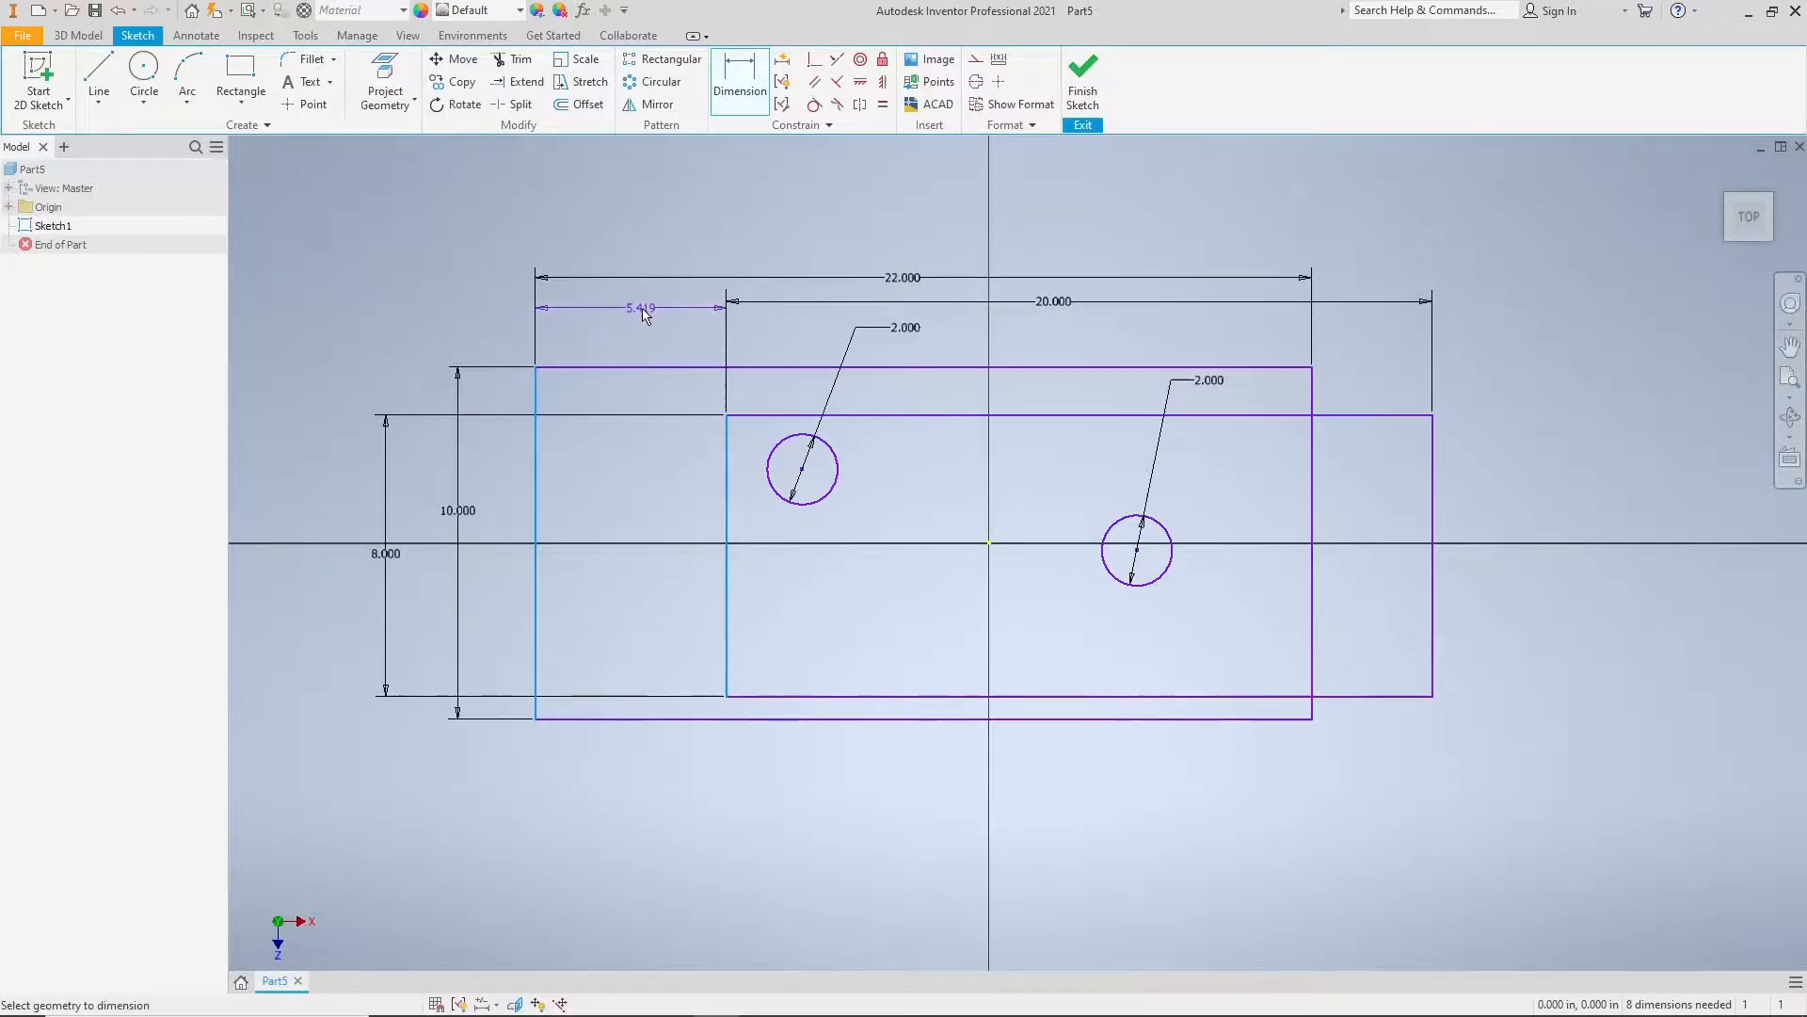
click(643, 315)
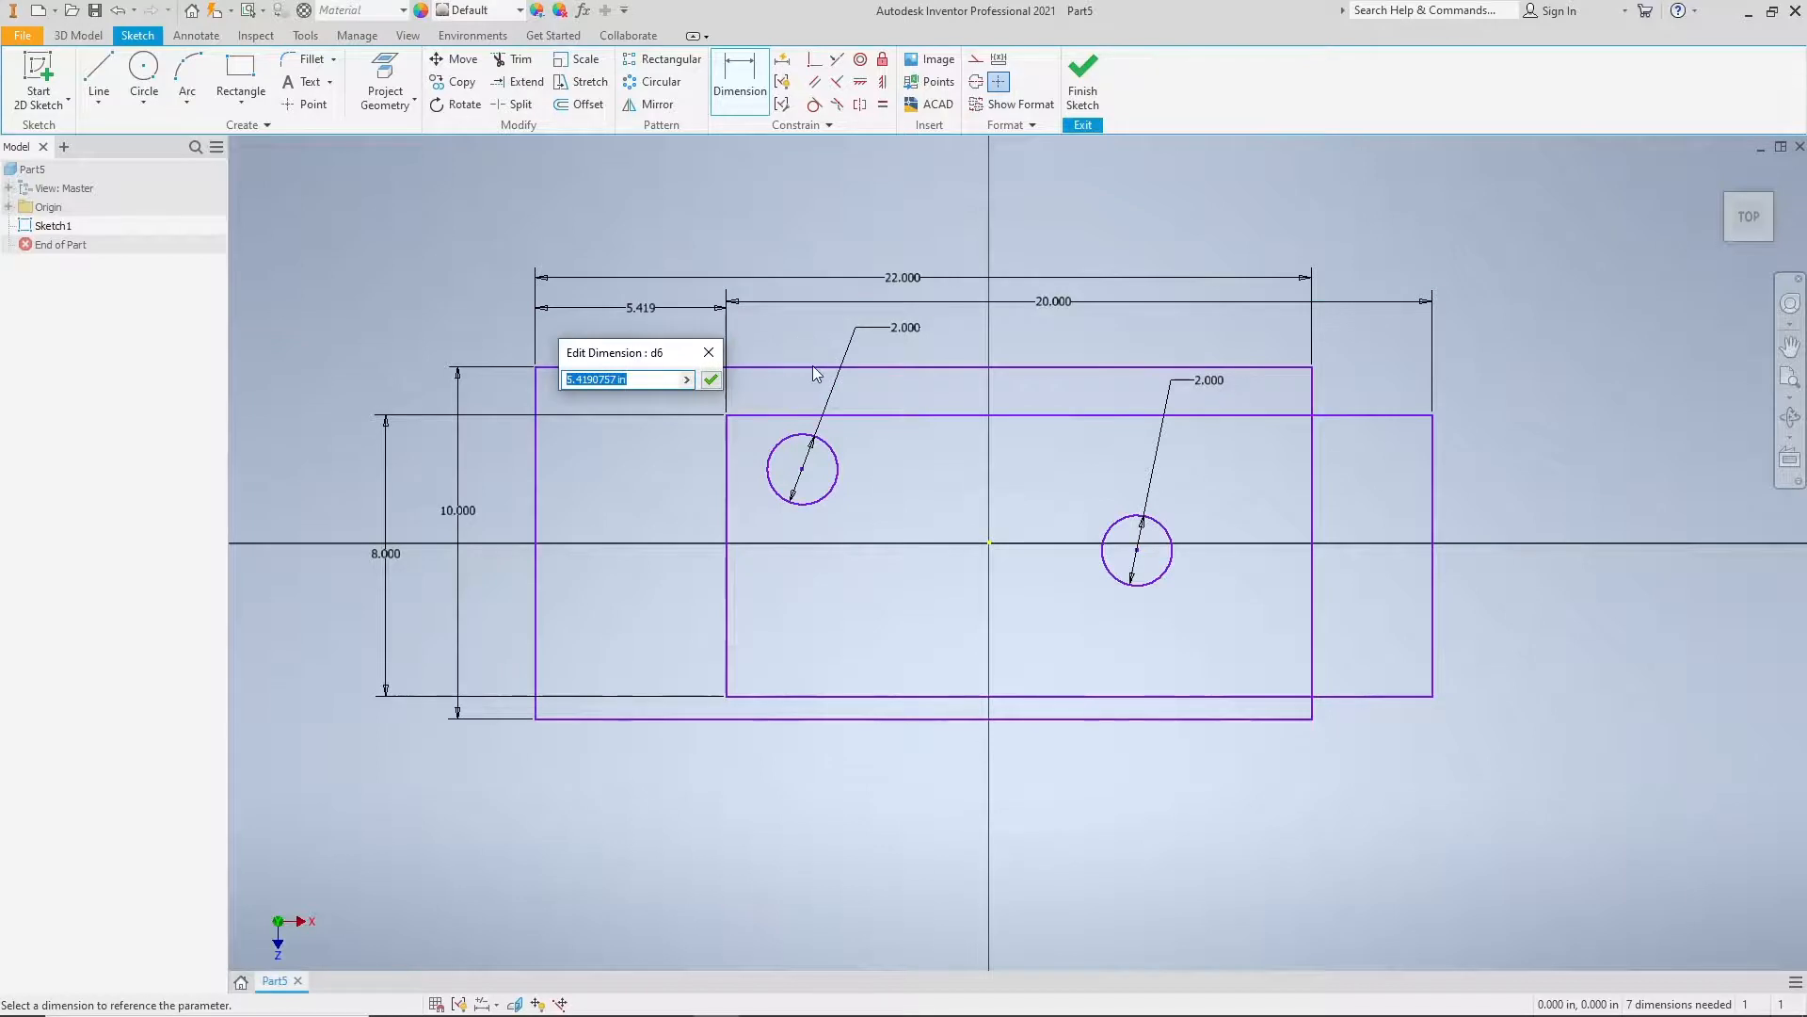
text(1)
key(Return)
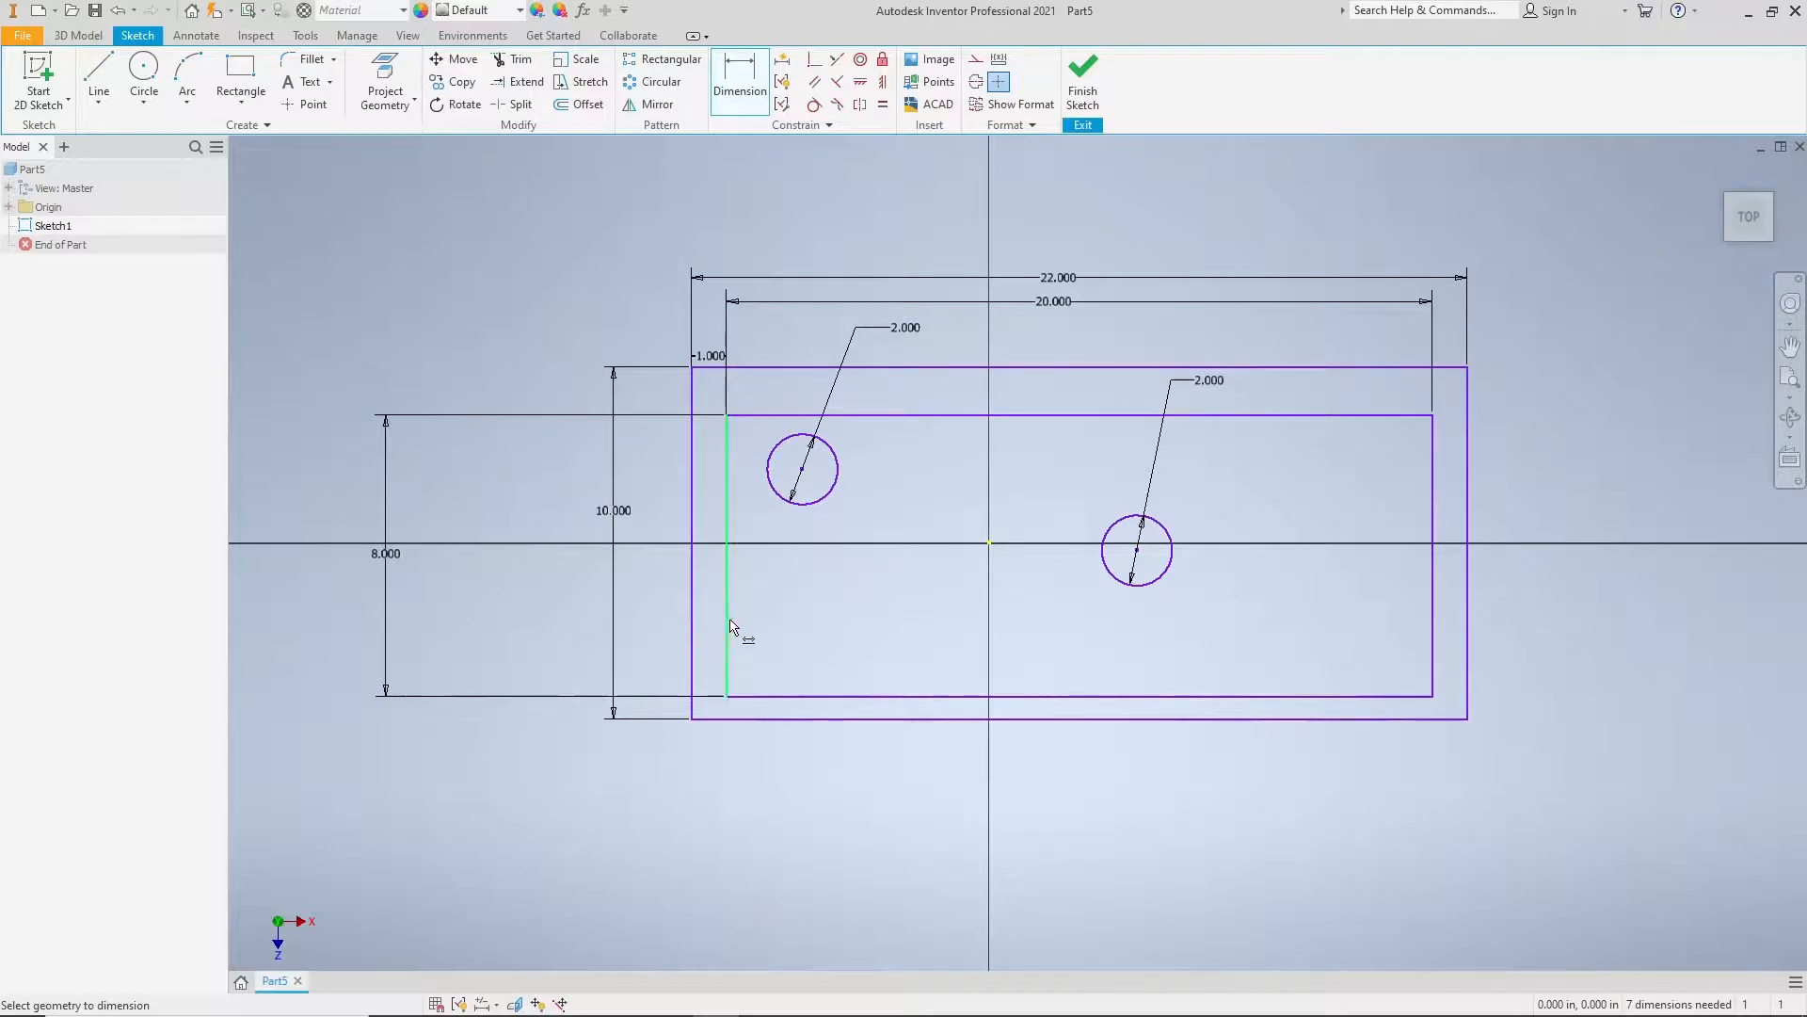
Step: Dimension the vertical gap between the top edges of the outer and inner rectangles and set it to 1 in
click(1074, 368)
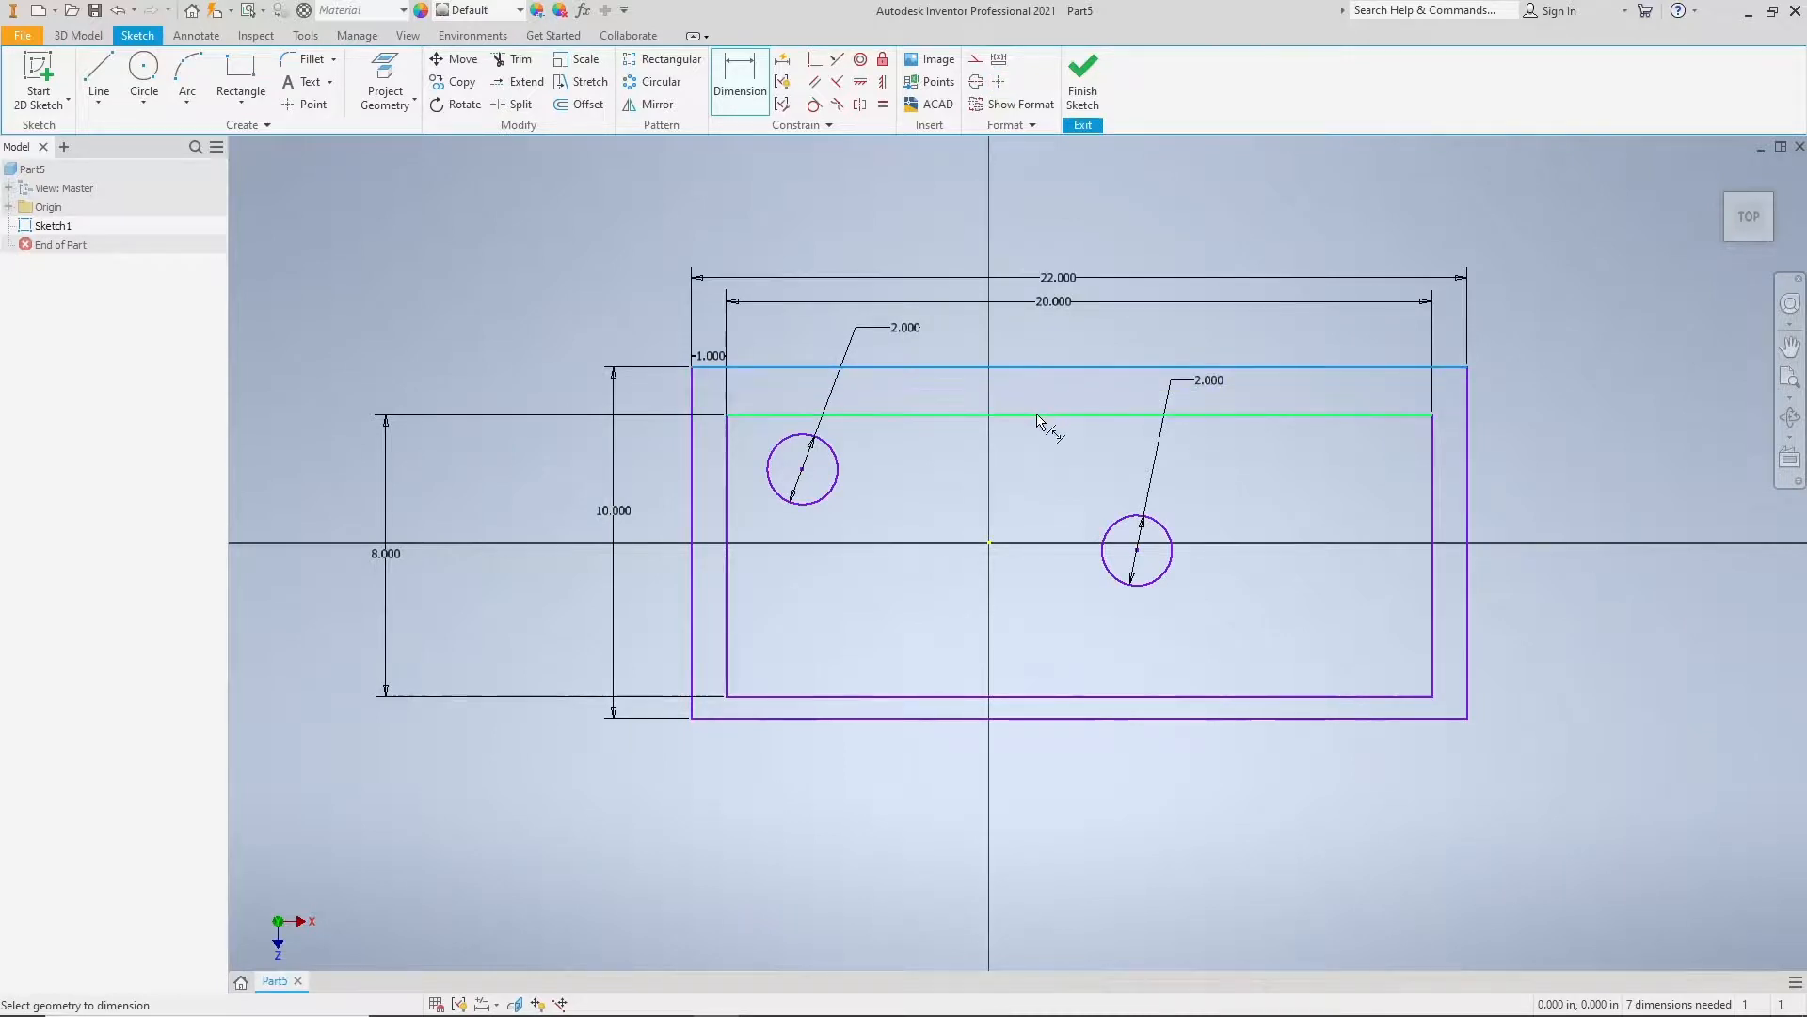
click(1039, 416)
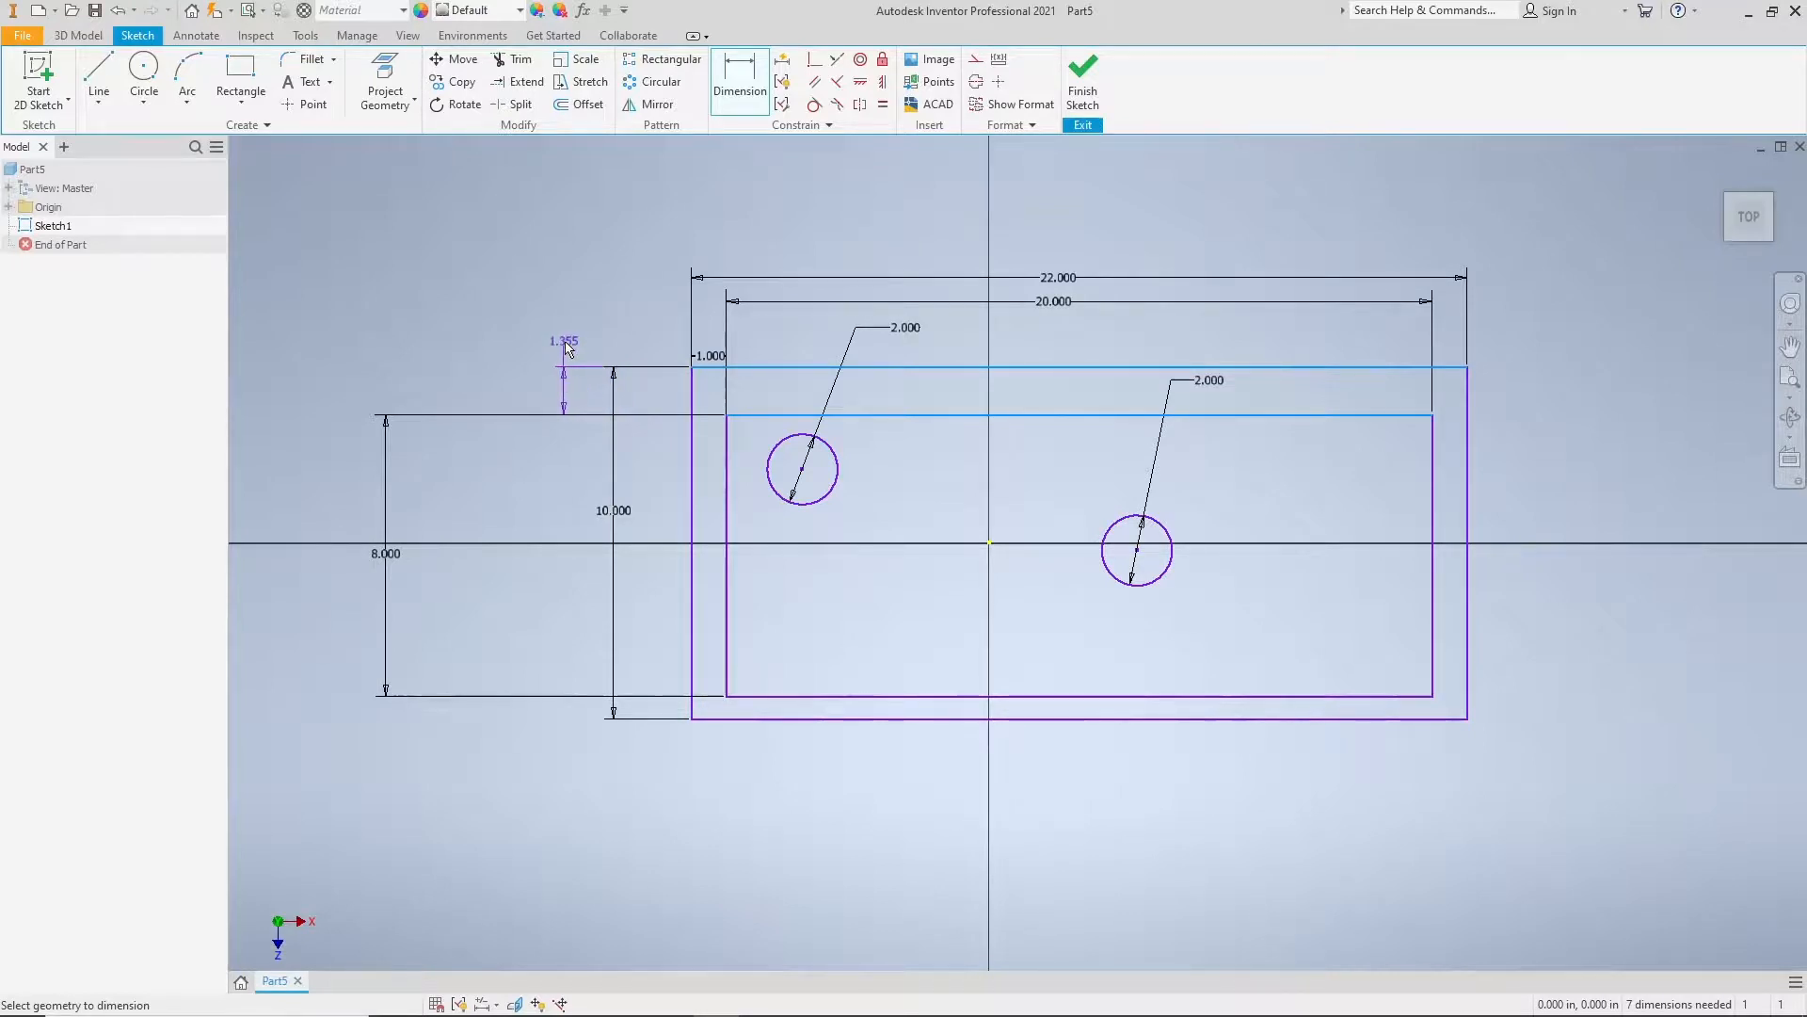
click(565, 350)
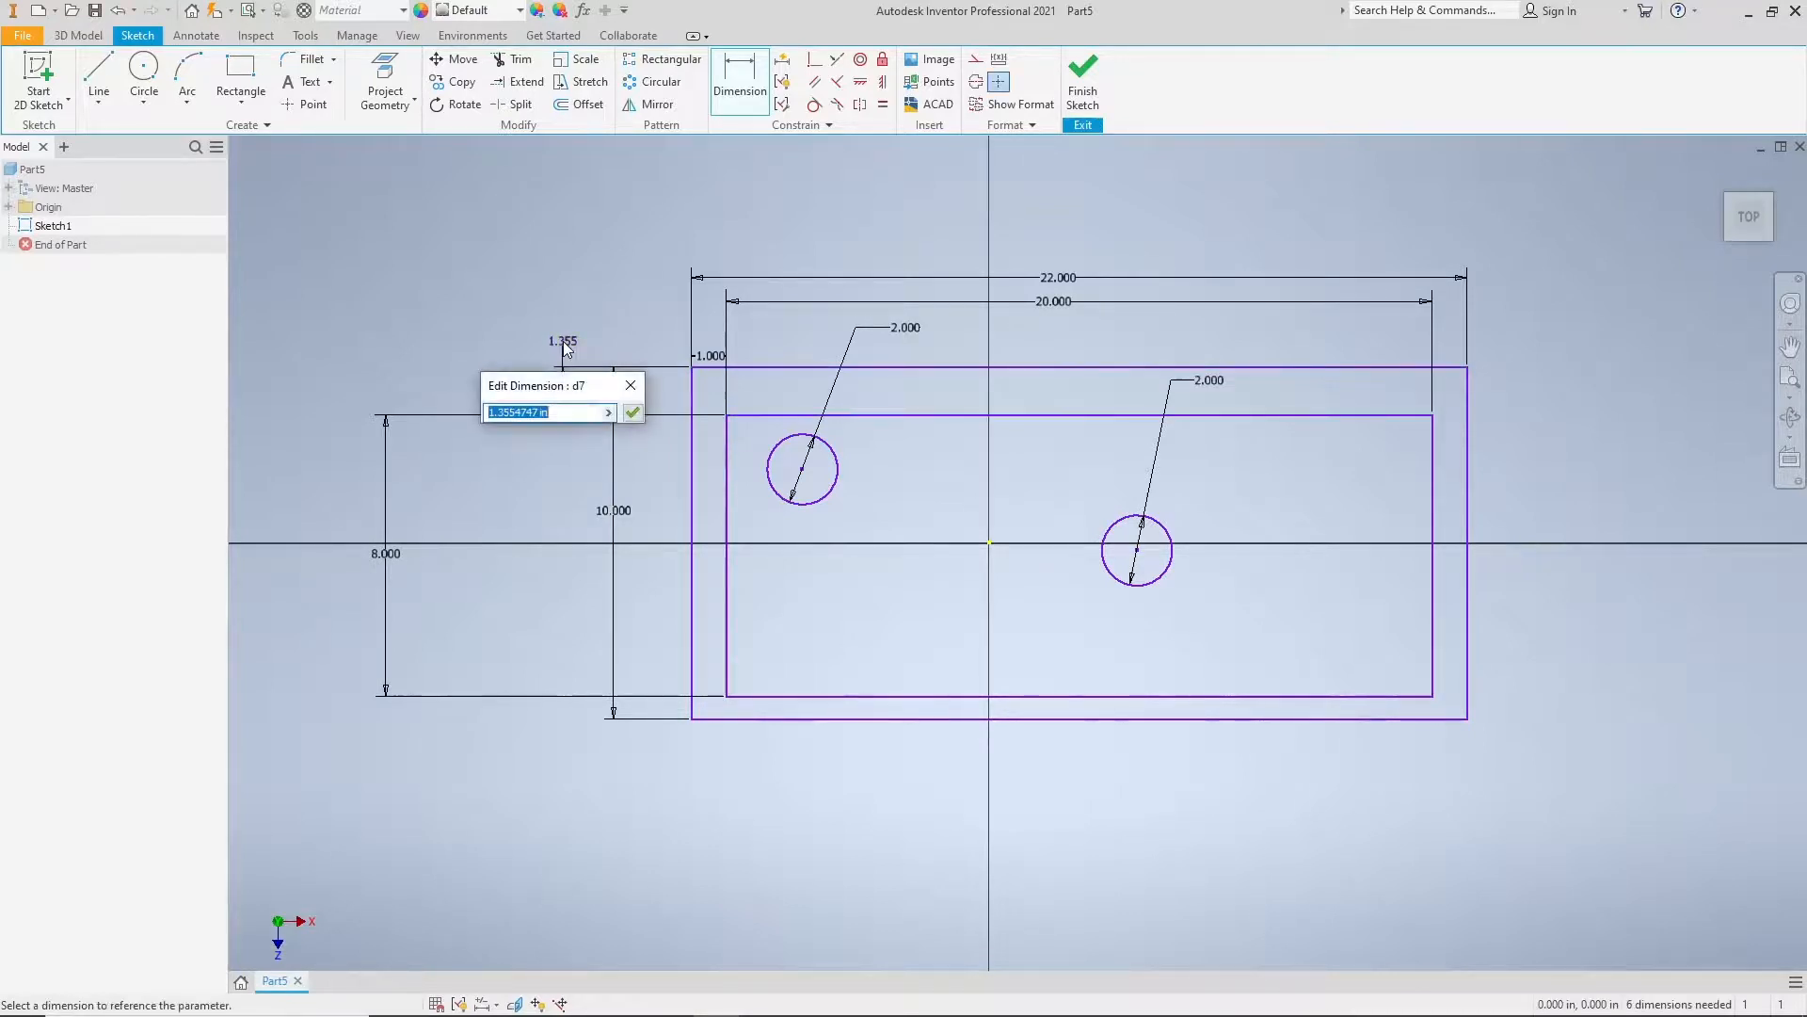
text(1)
key(Return)
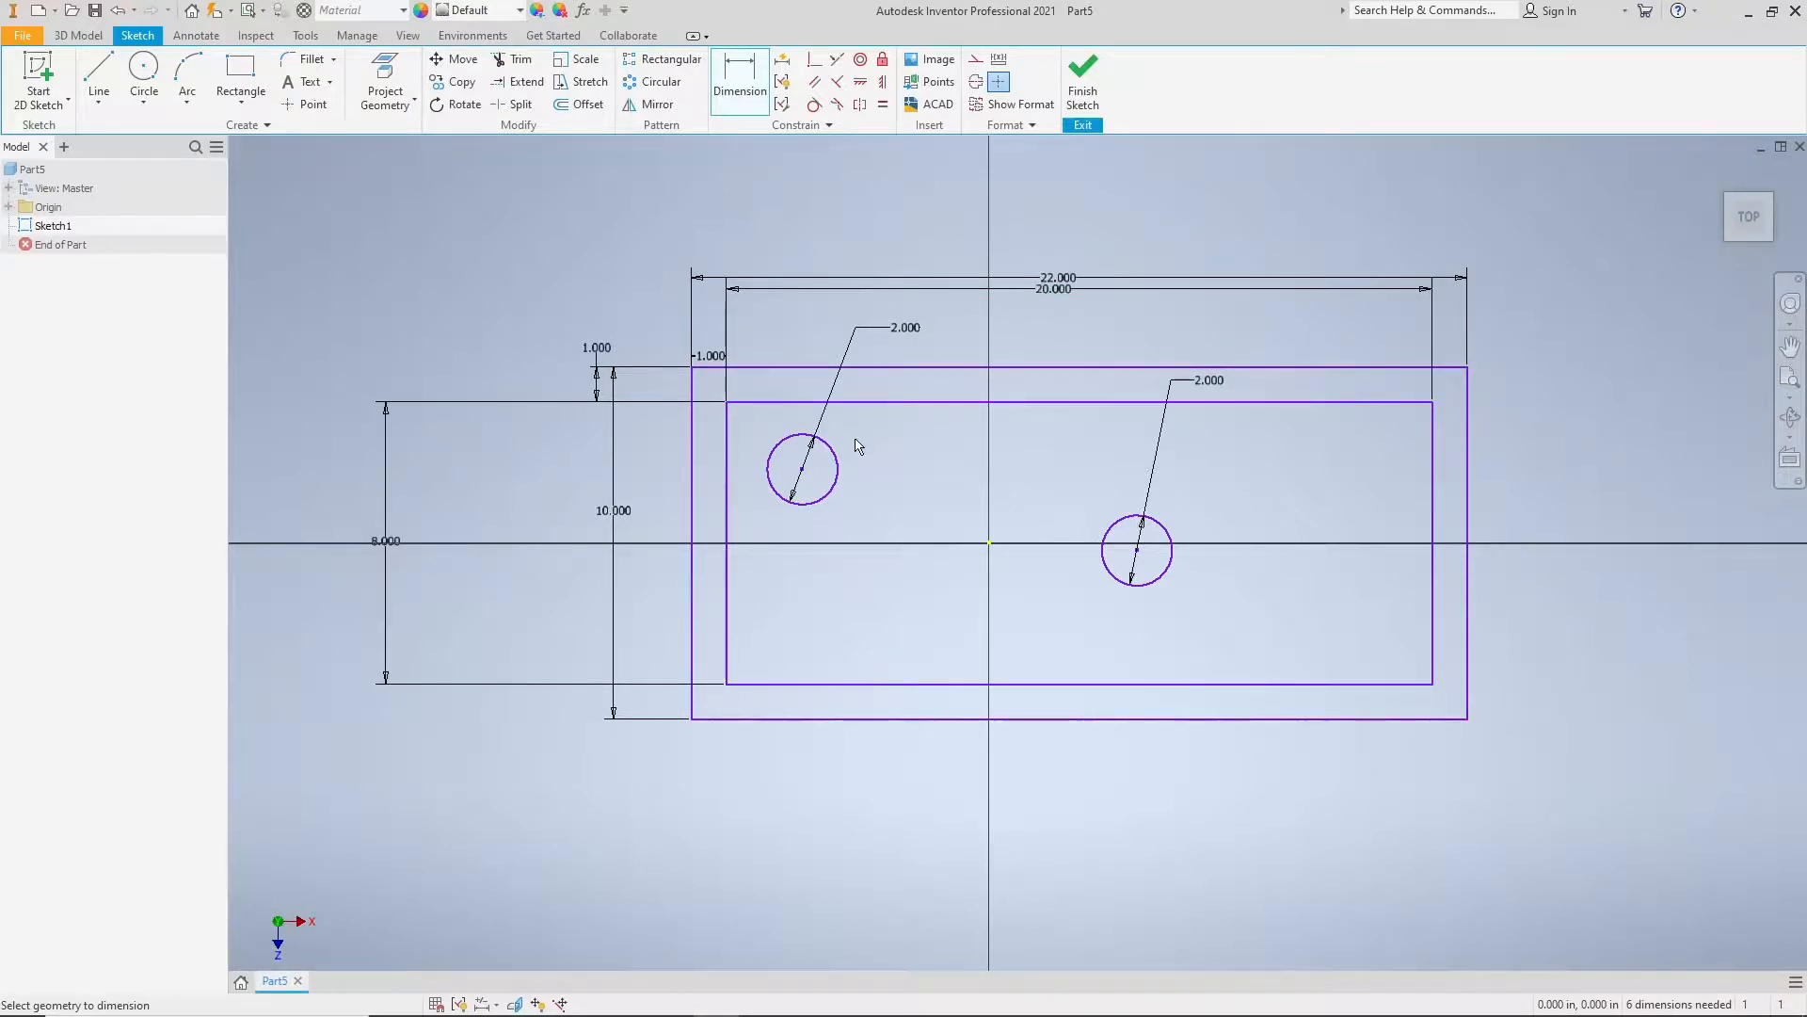
Step: Dimension the left circle's center from the inner rectangle's left edge and set the distance to 5 in
mouse_move(1030, 473)
middle_down()
mouse_move(920, 488)
mouse_move(932, 468)
middle_up()
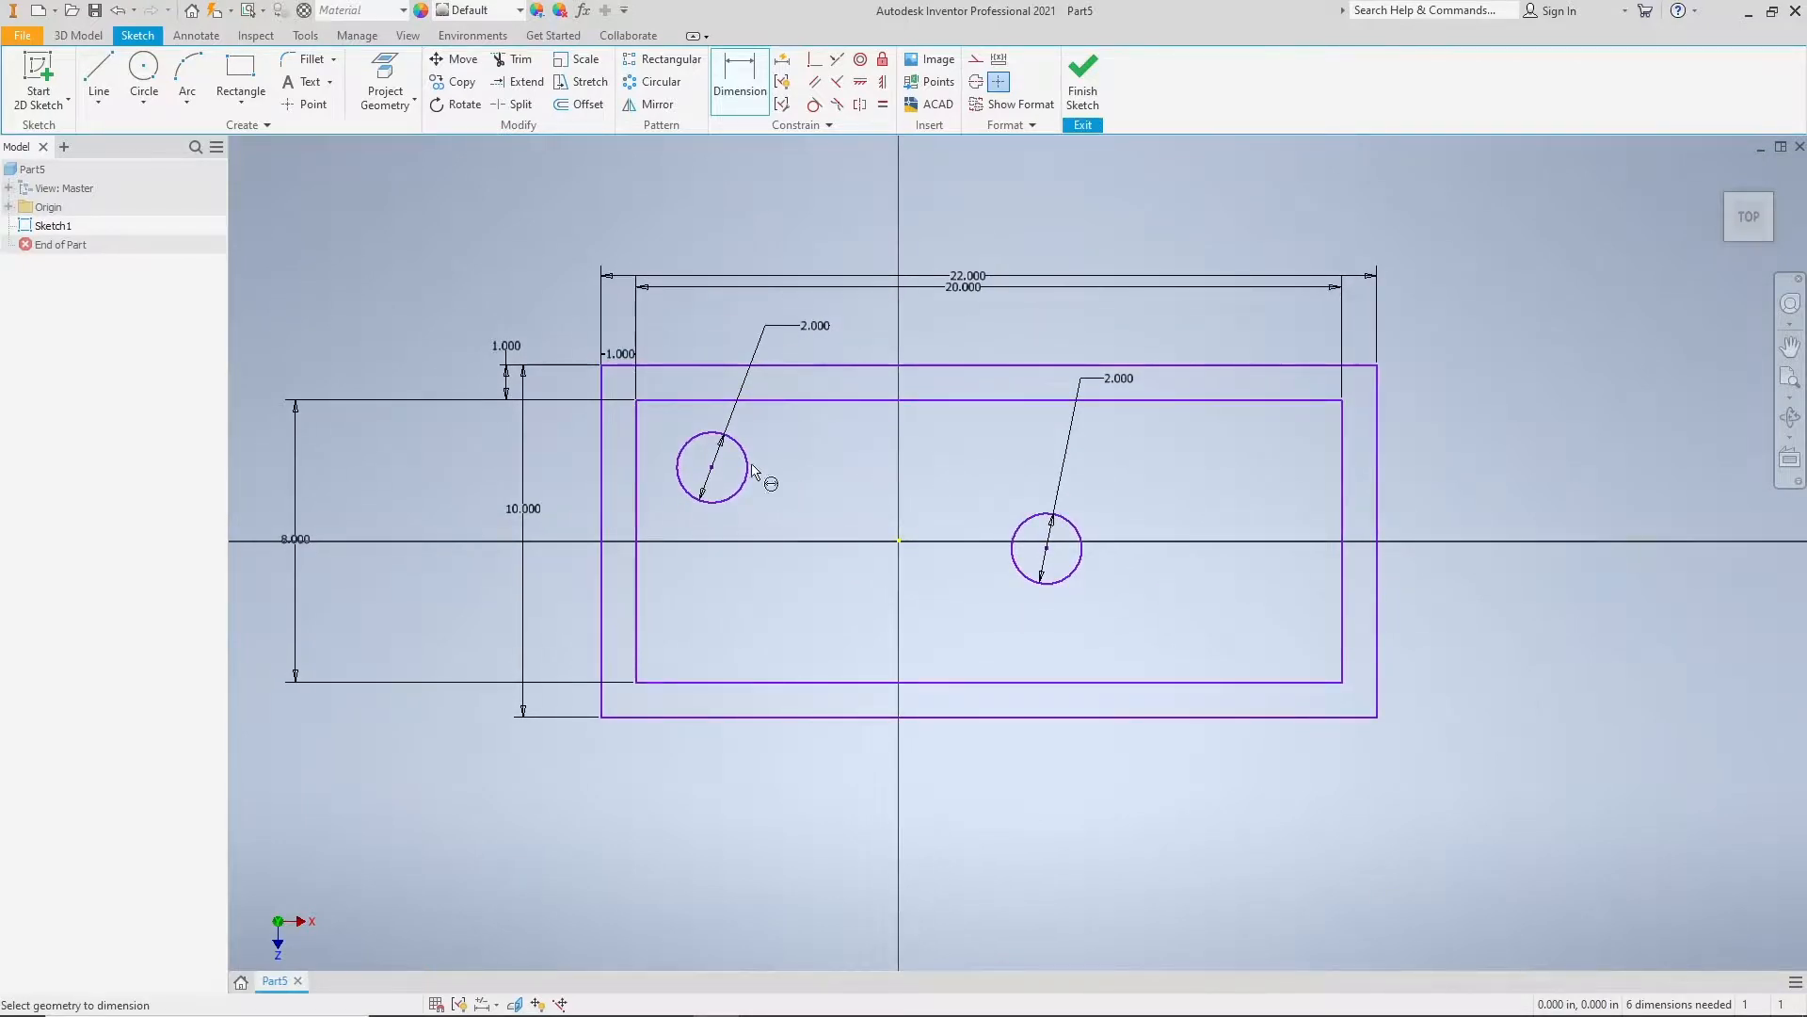
click(637, 466)
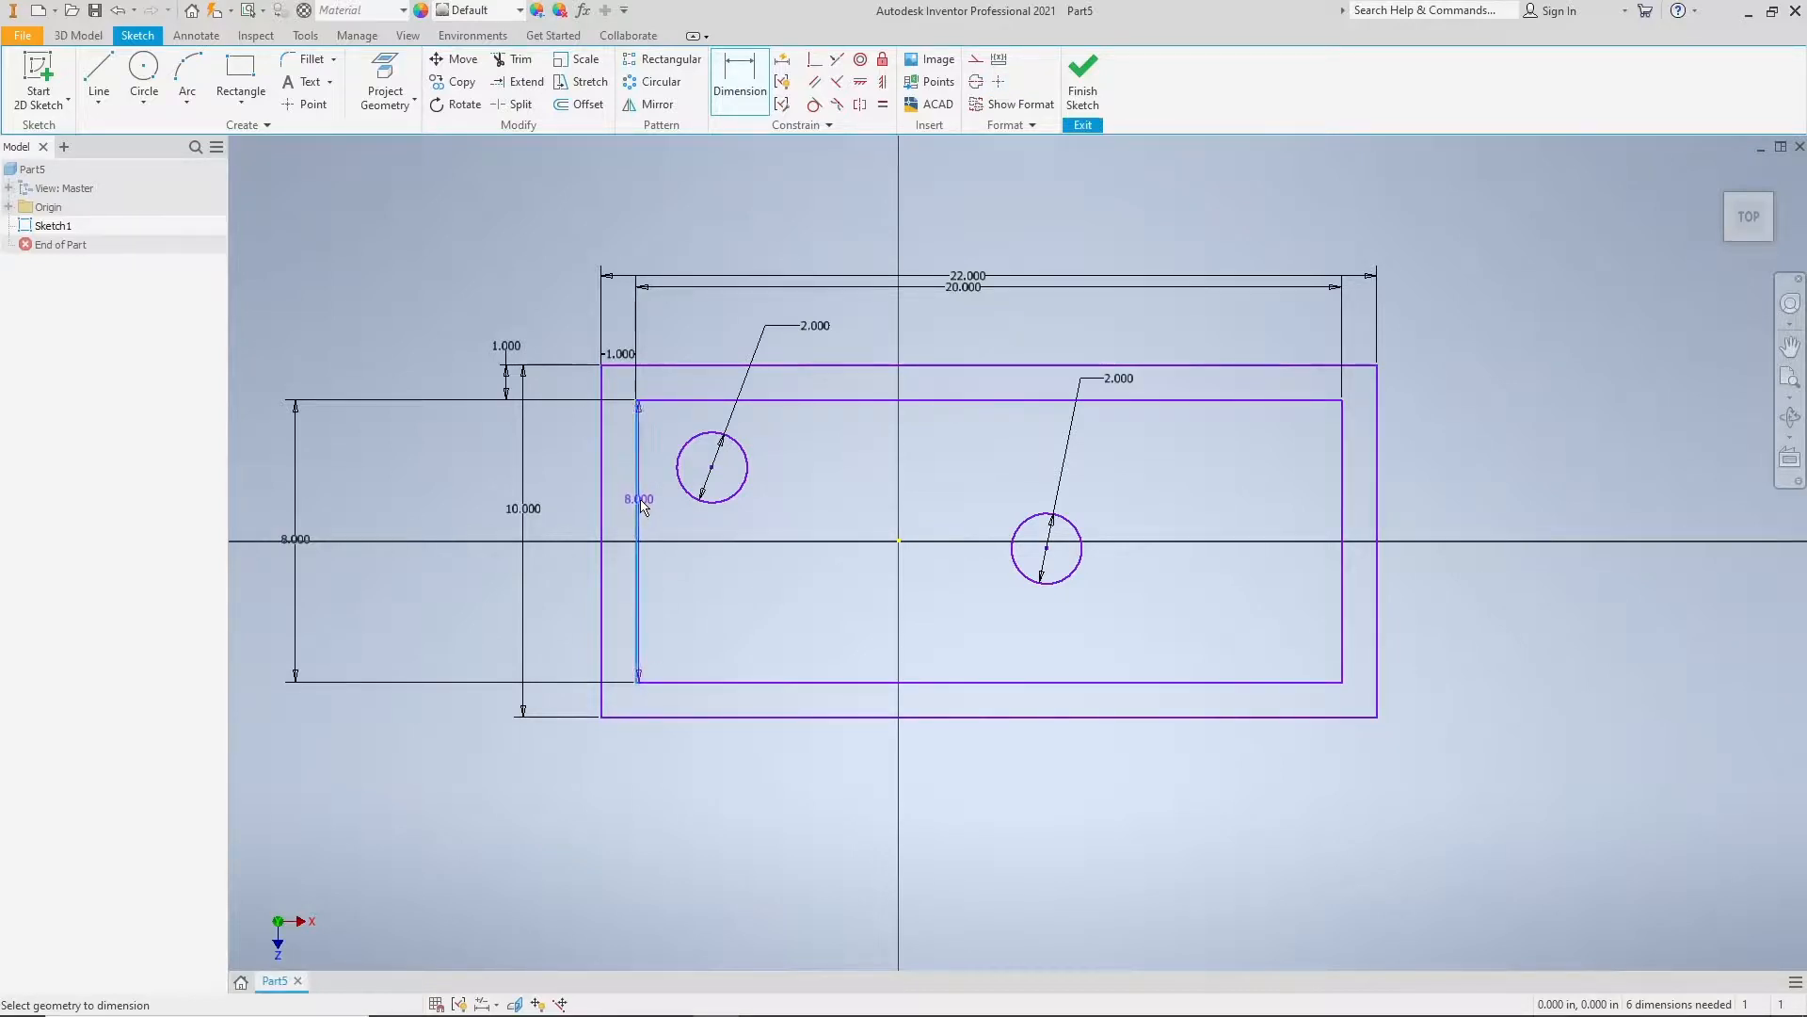
click(712, 470)
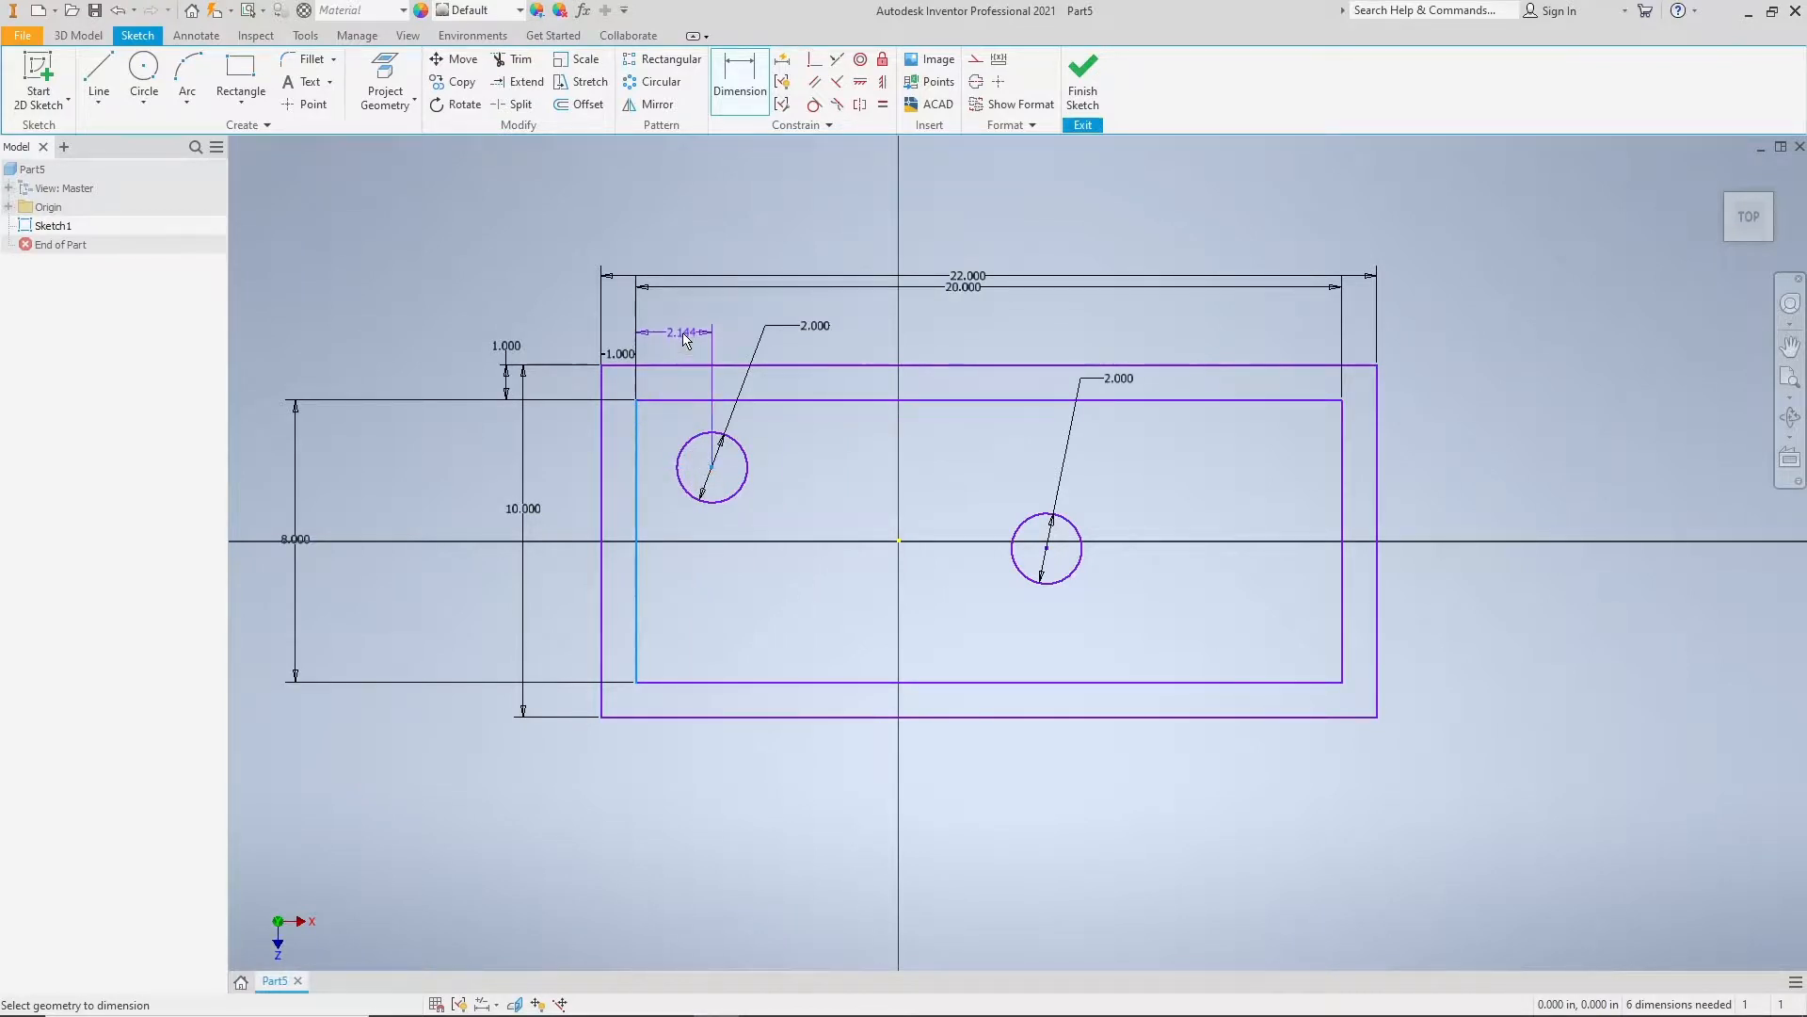
click(695, 340)
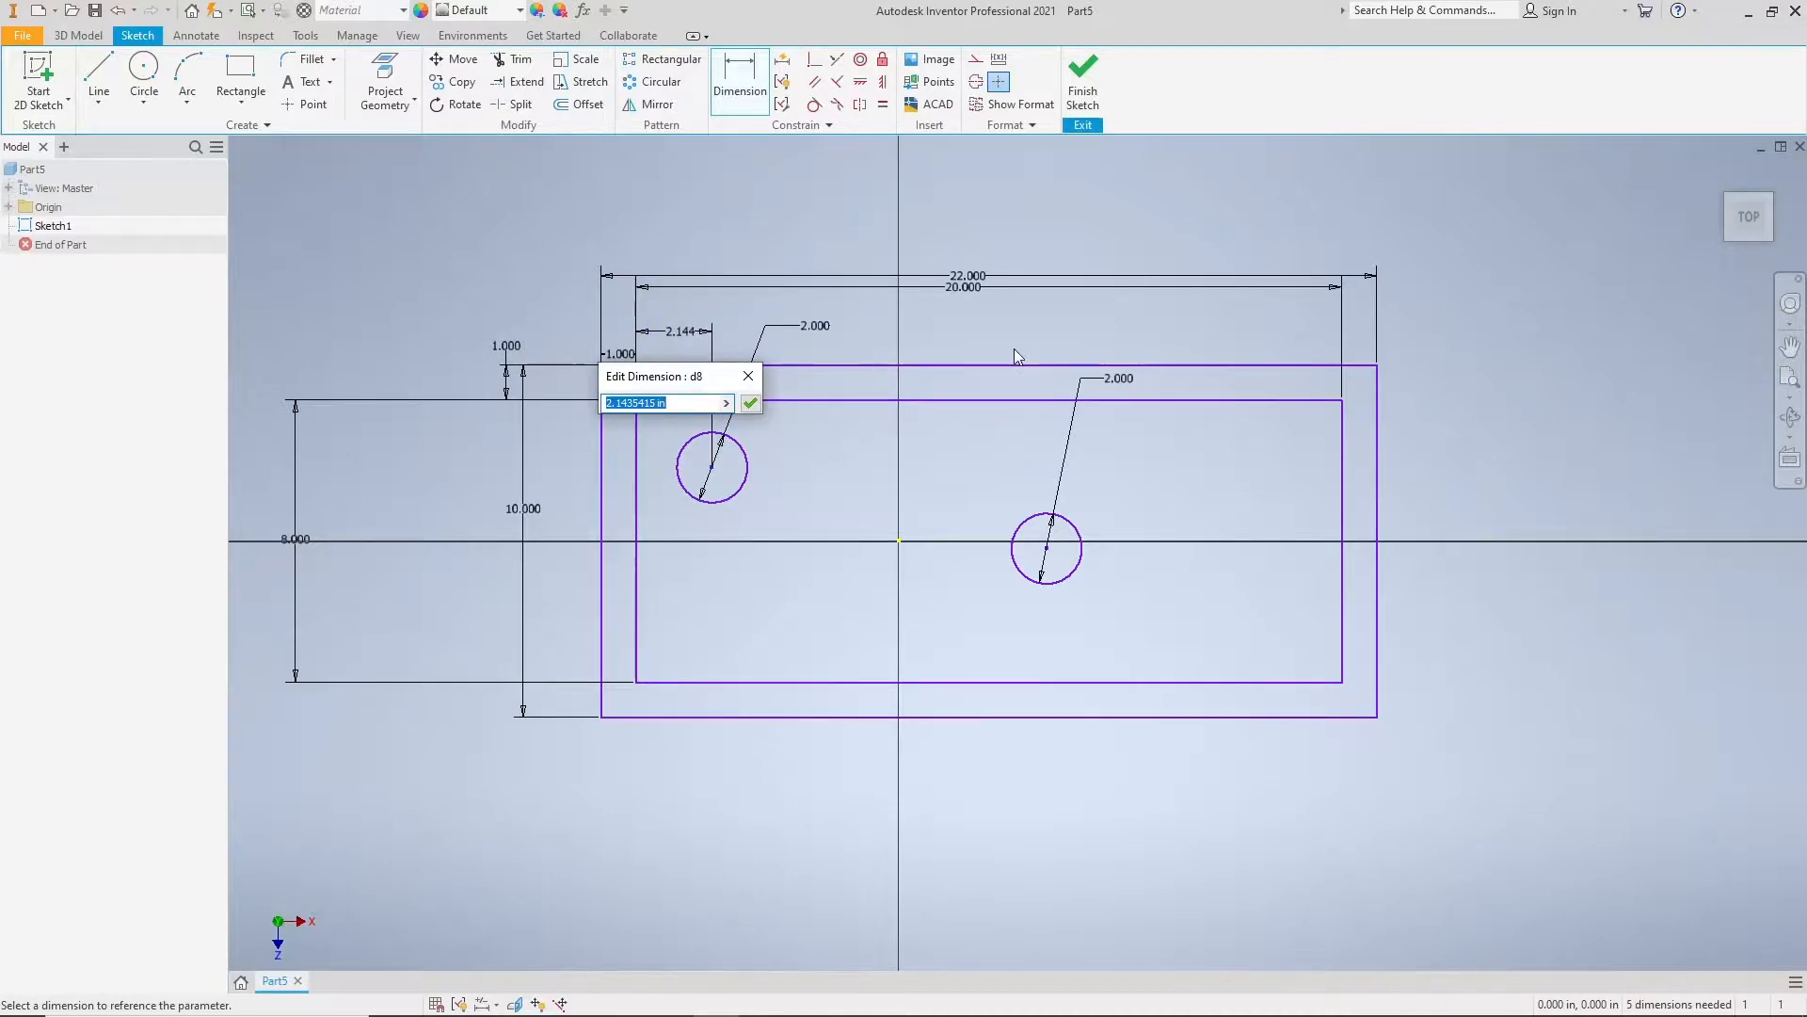
text(5)
key(Return)
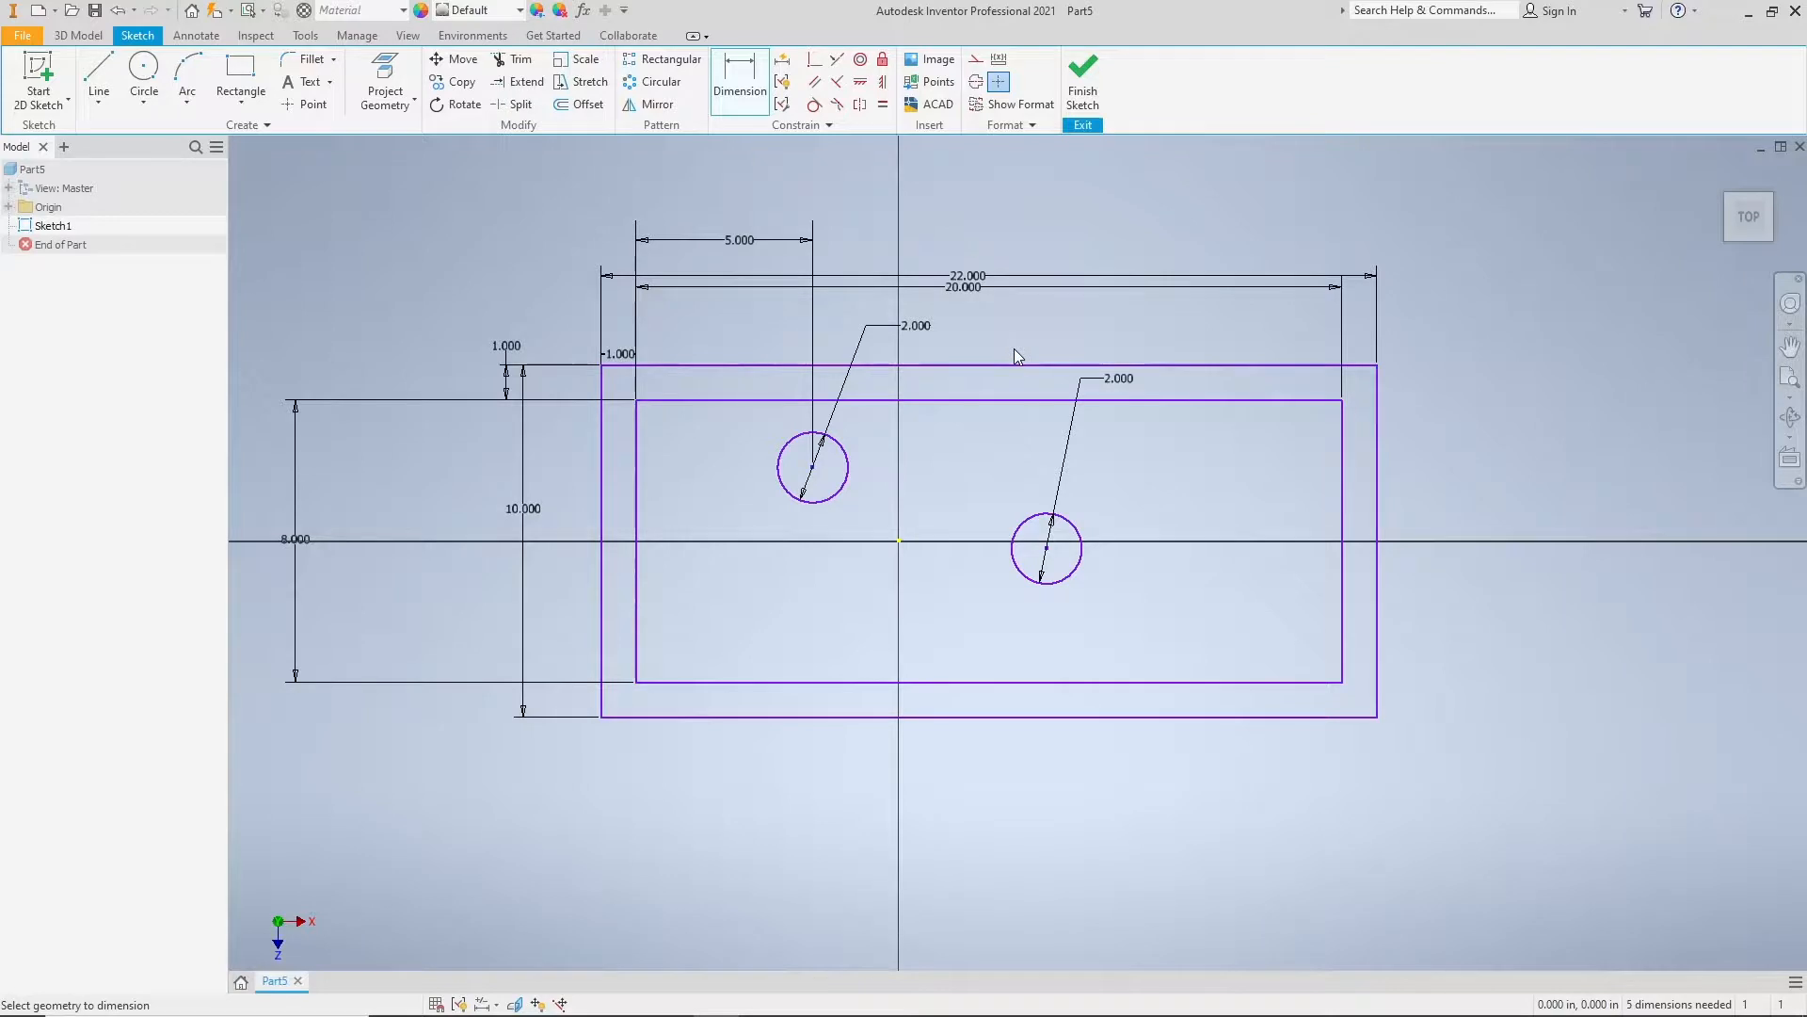
Step: Dimension the right circle's center from the inner rectangle's right edge and set the distance to 5 in
click(1343, 505)
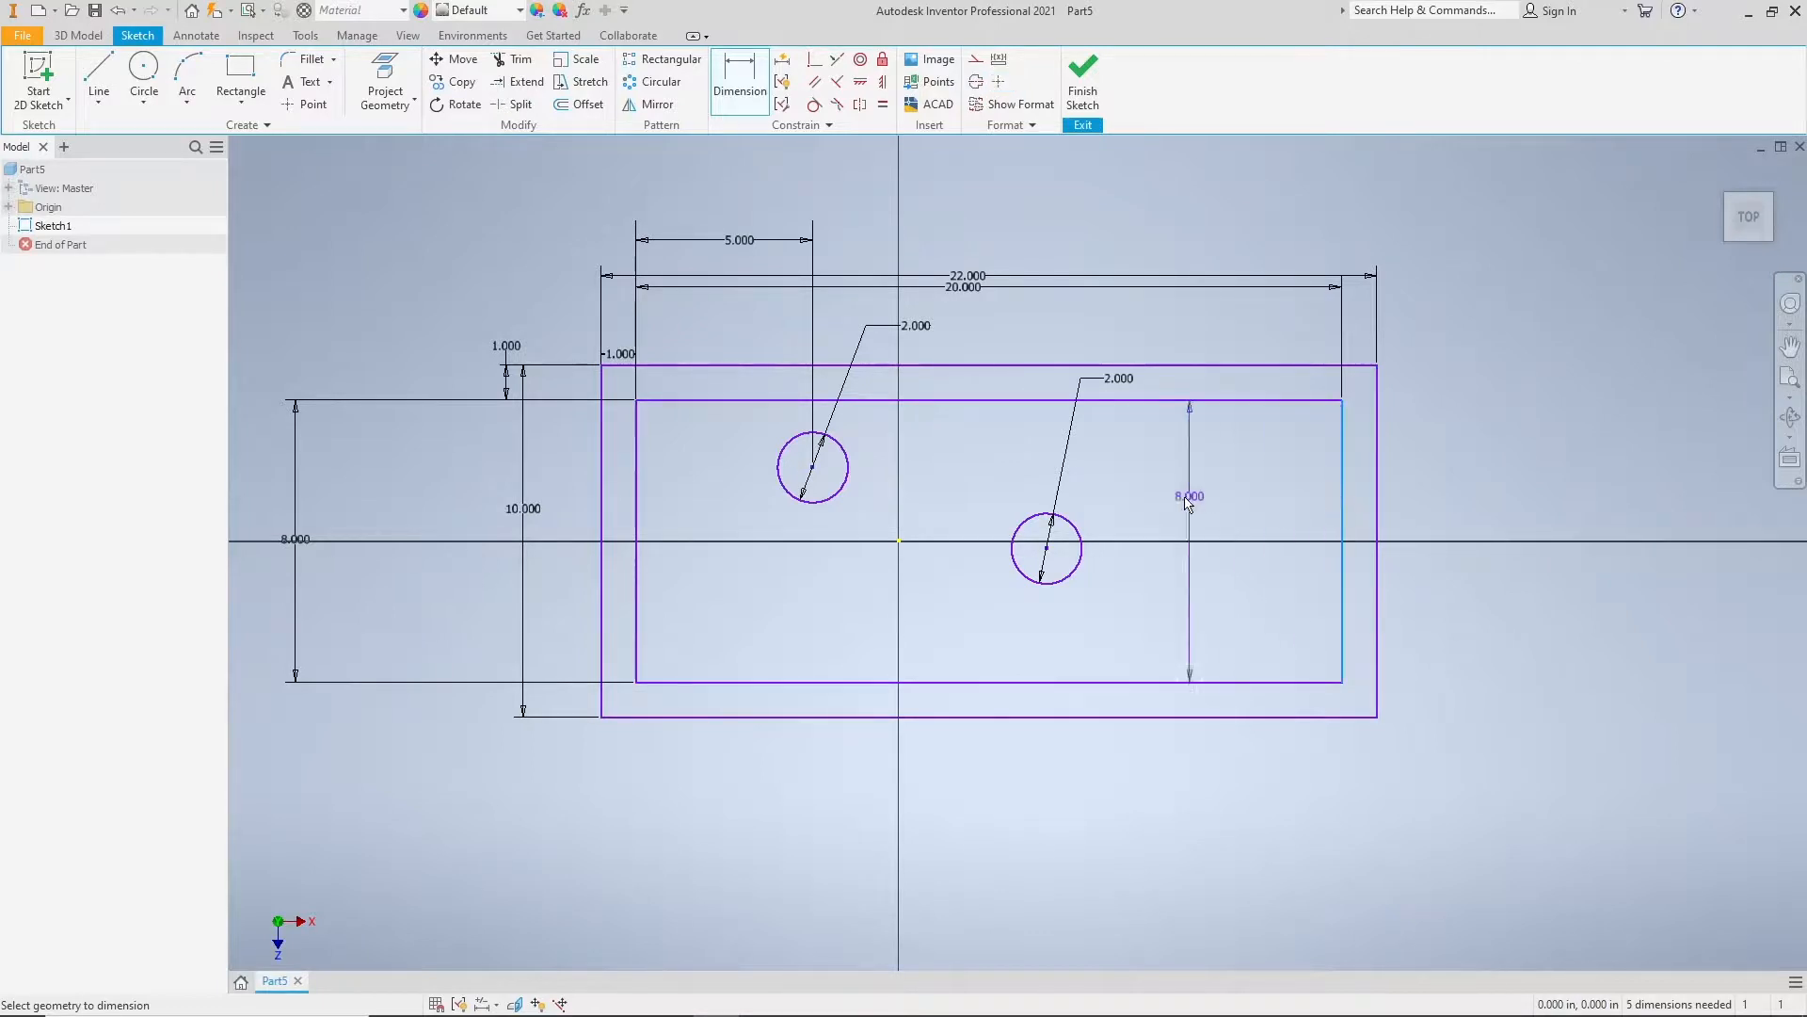
click(1048, 547)
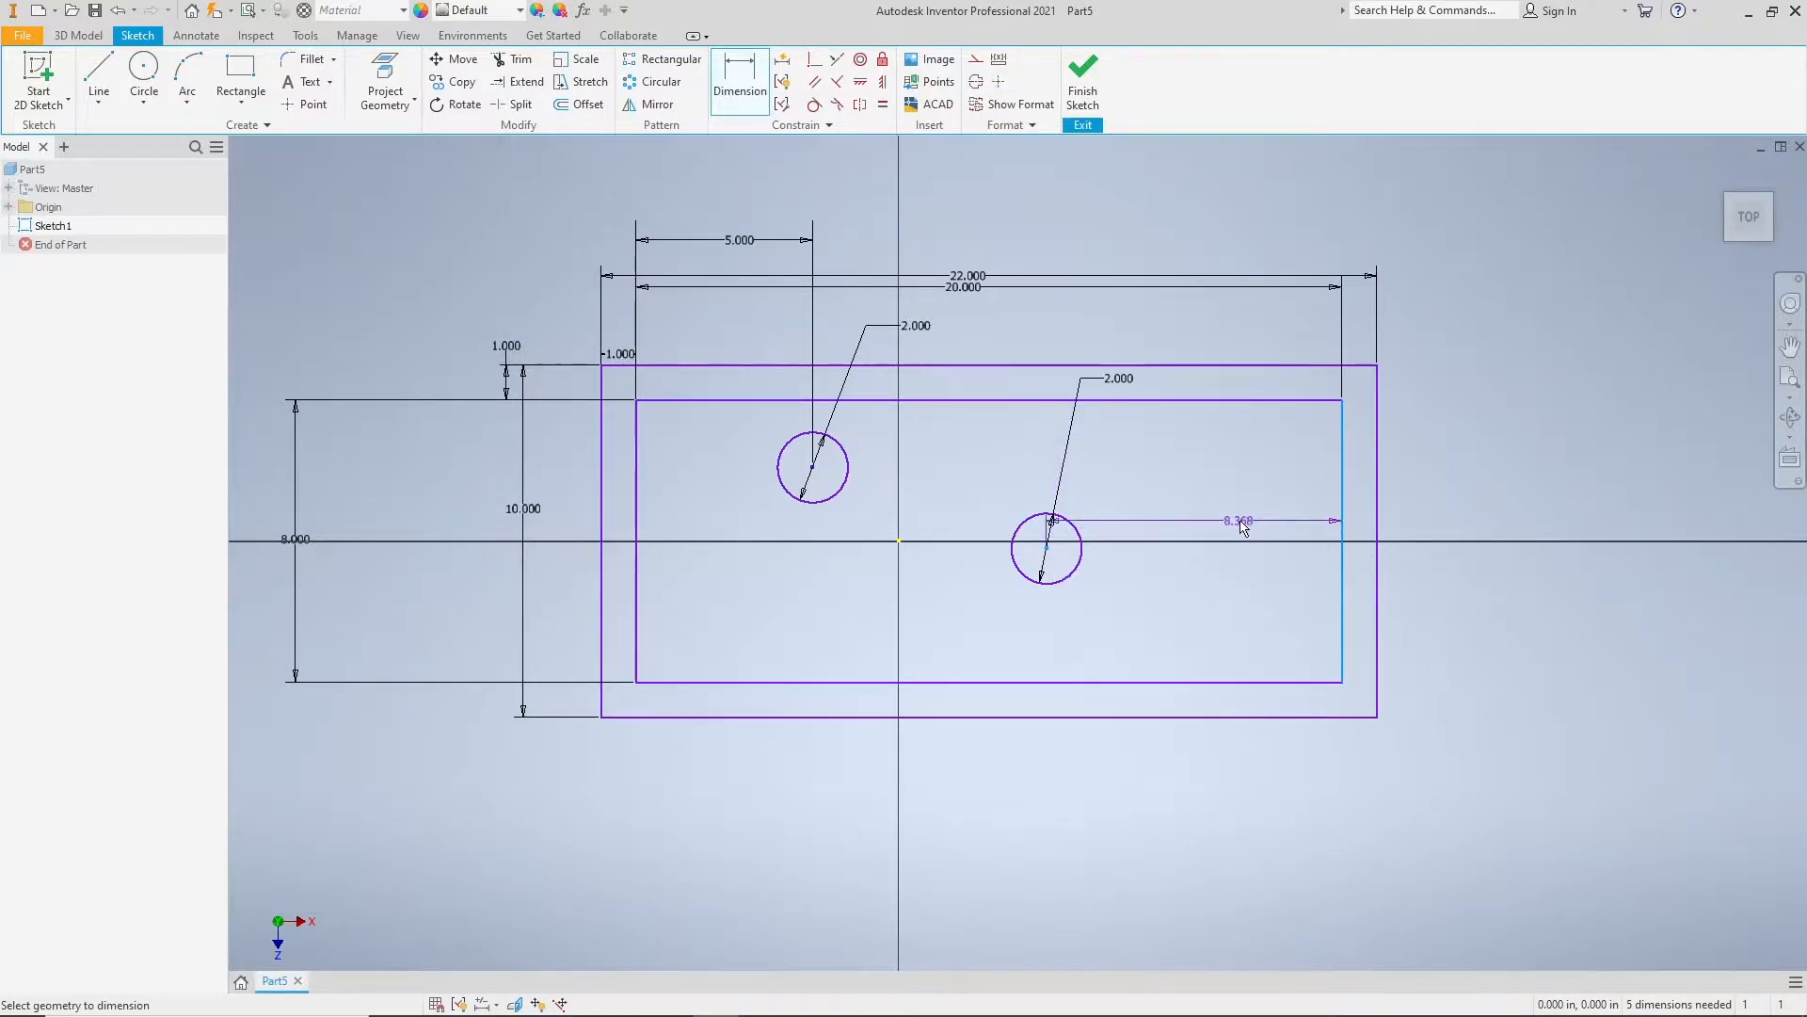
click(1214, 321)
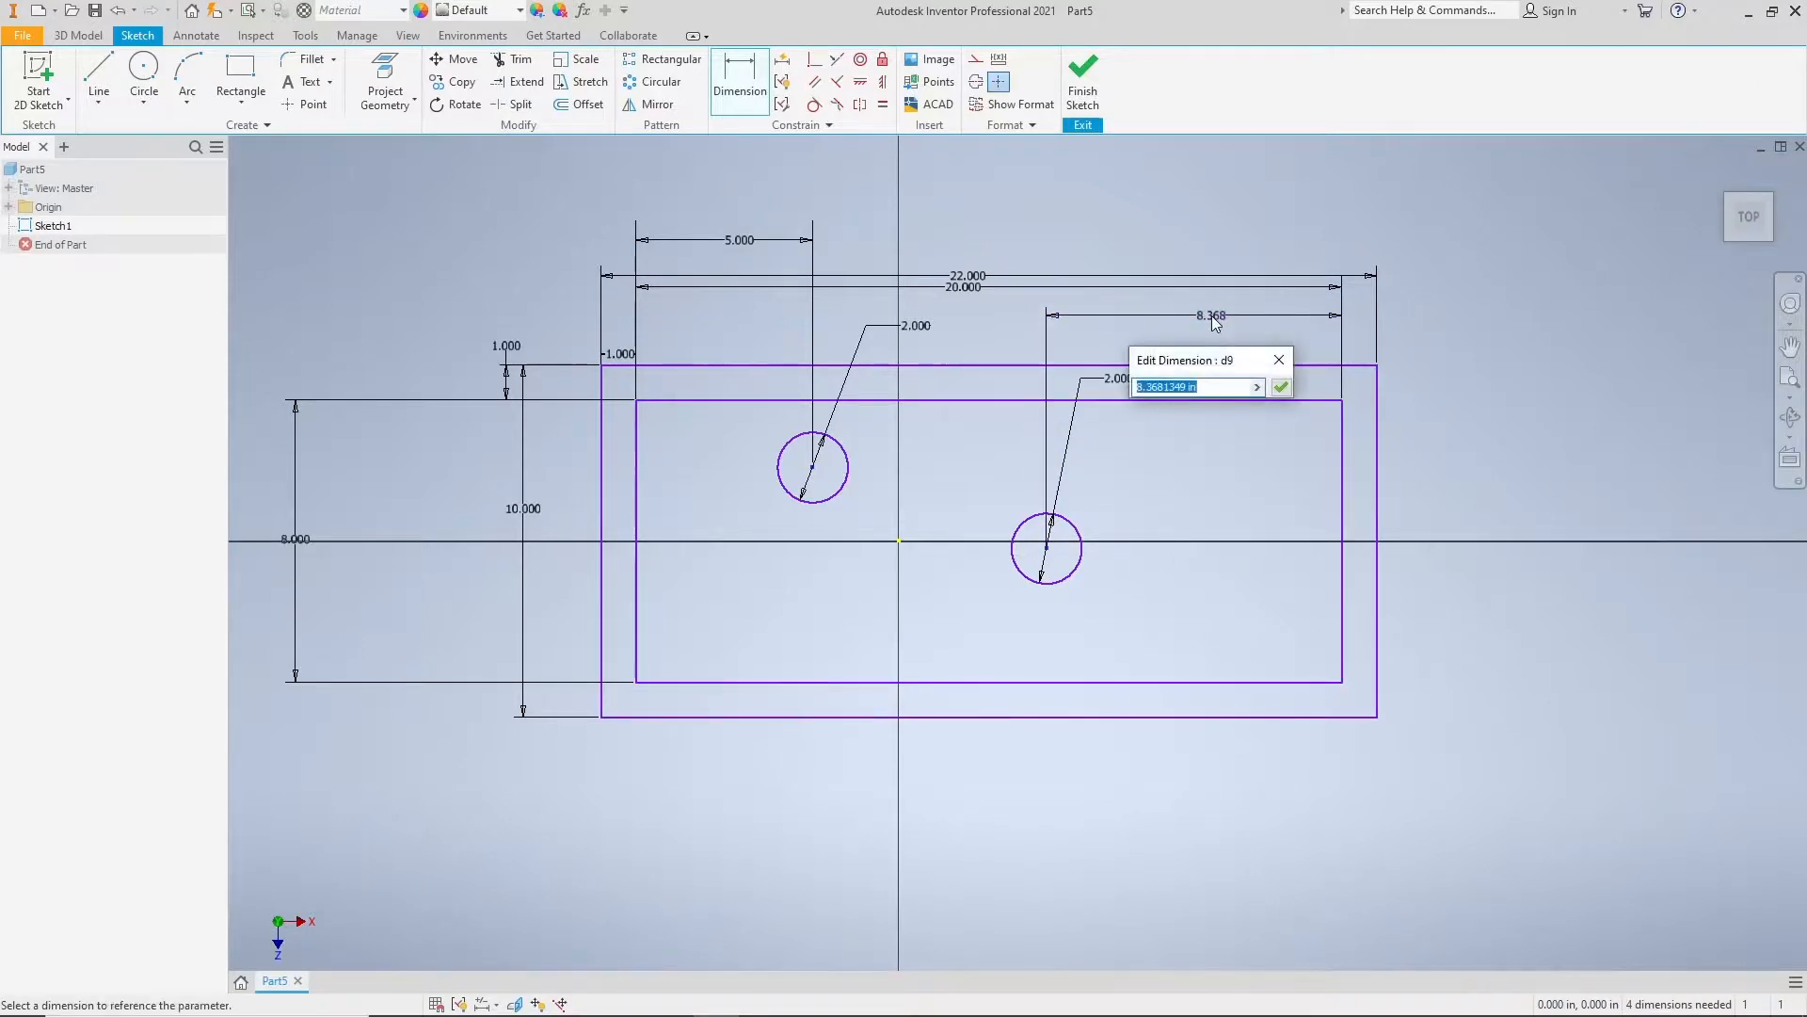
text(5)
key(Return)
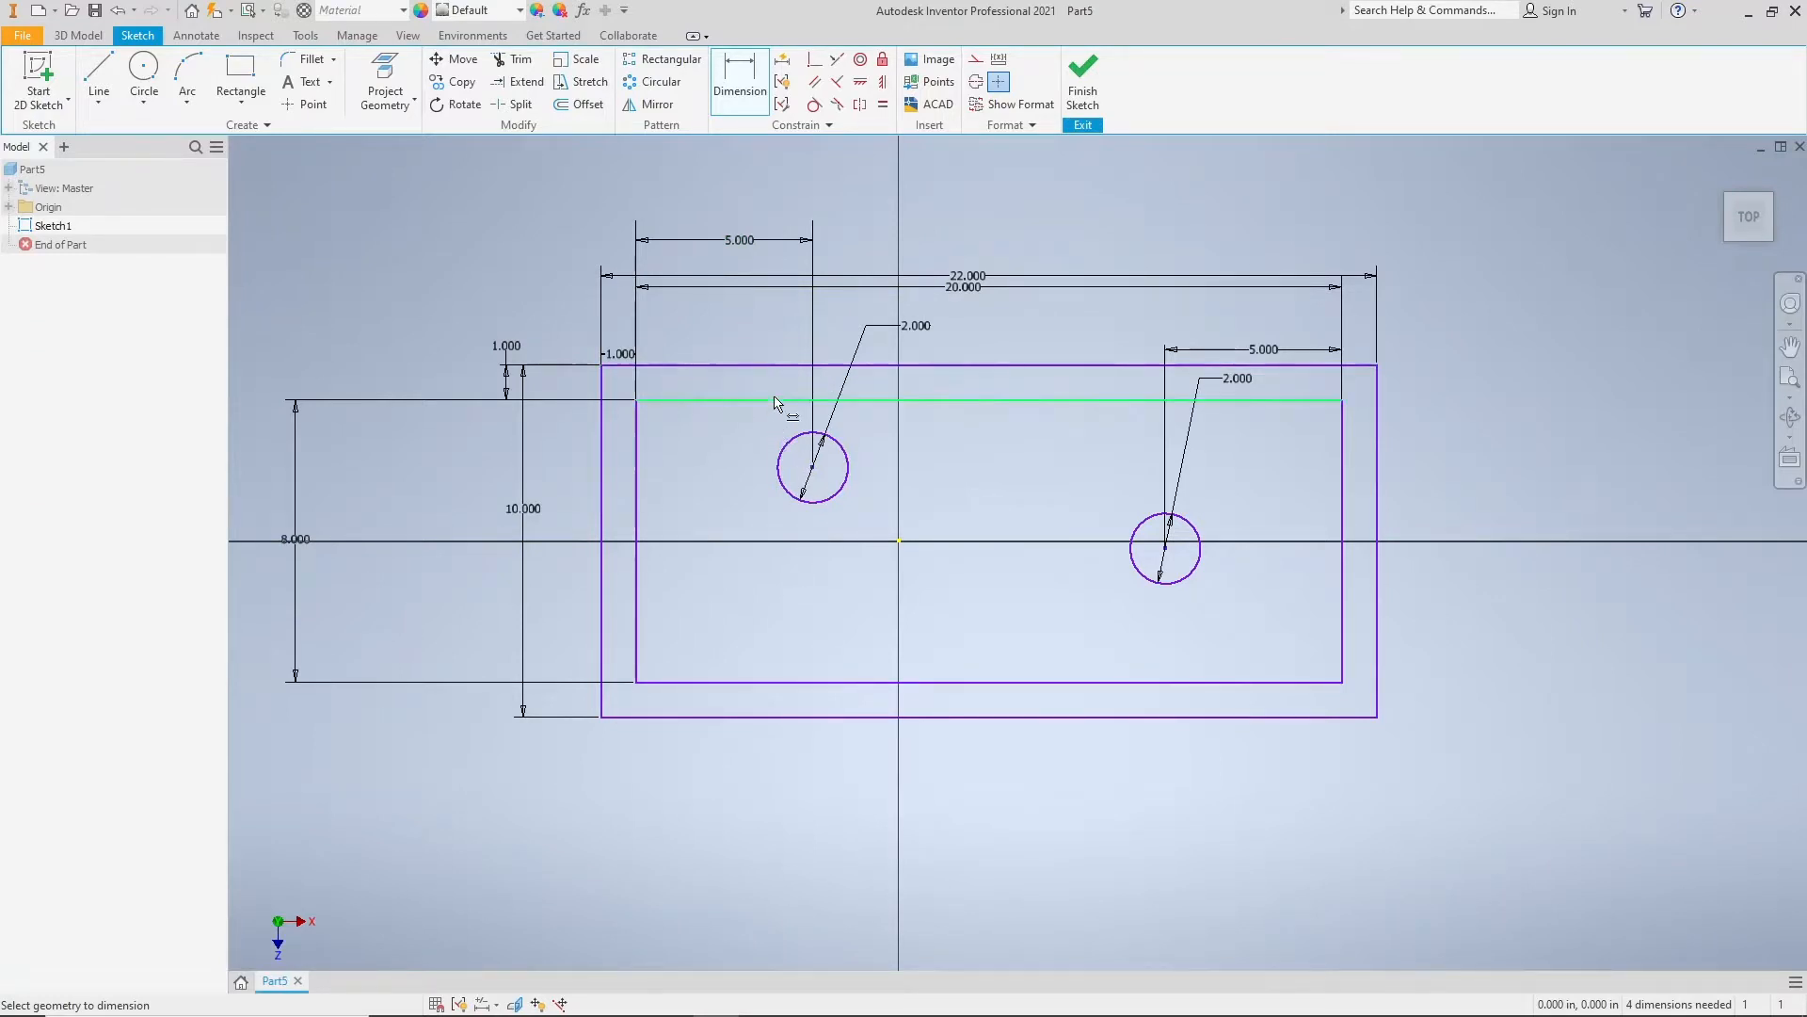
Step: Dimension the left circle's center from the inner rectangle's top edge and set the distance to 4 in
click(716, 400)
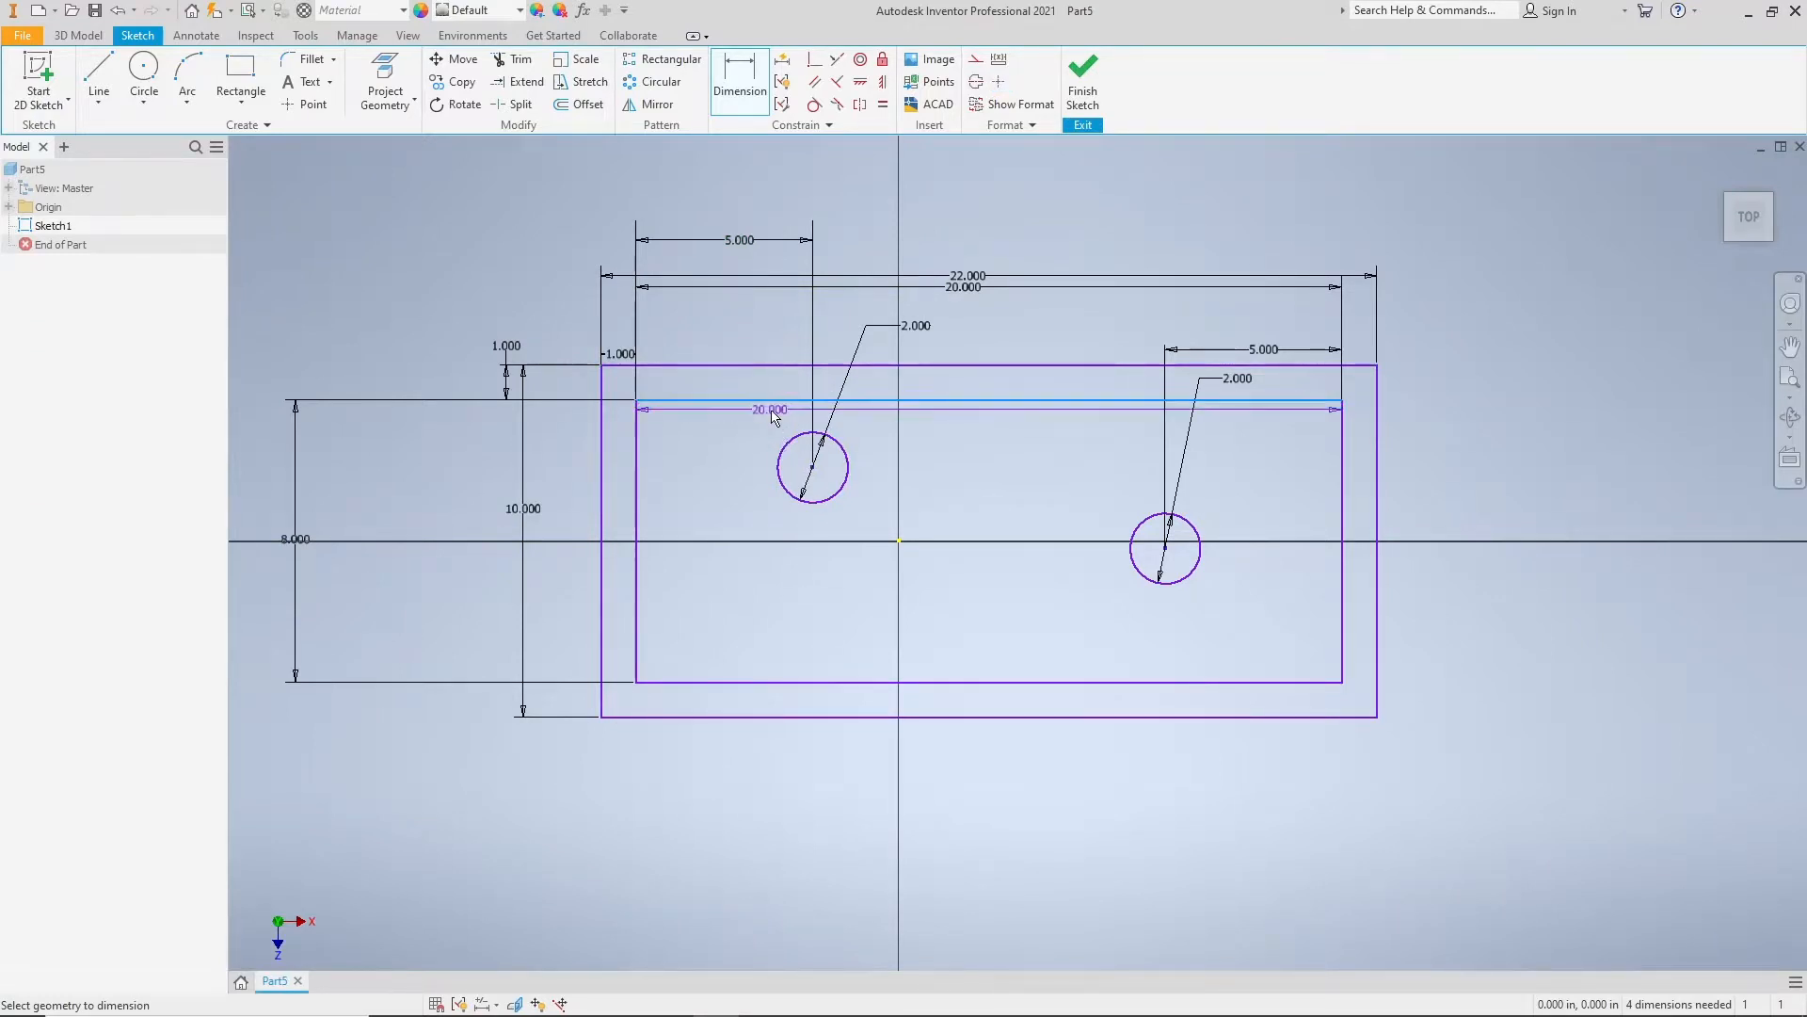
click(813, 468)
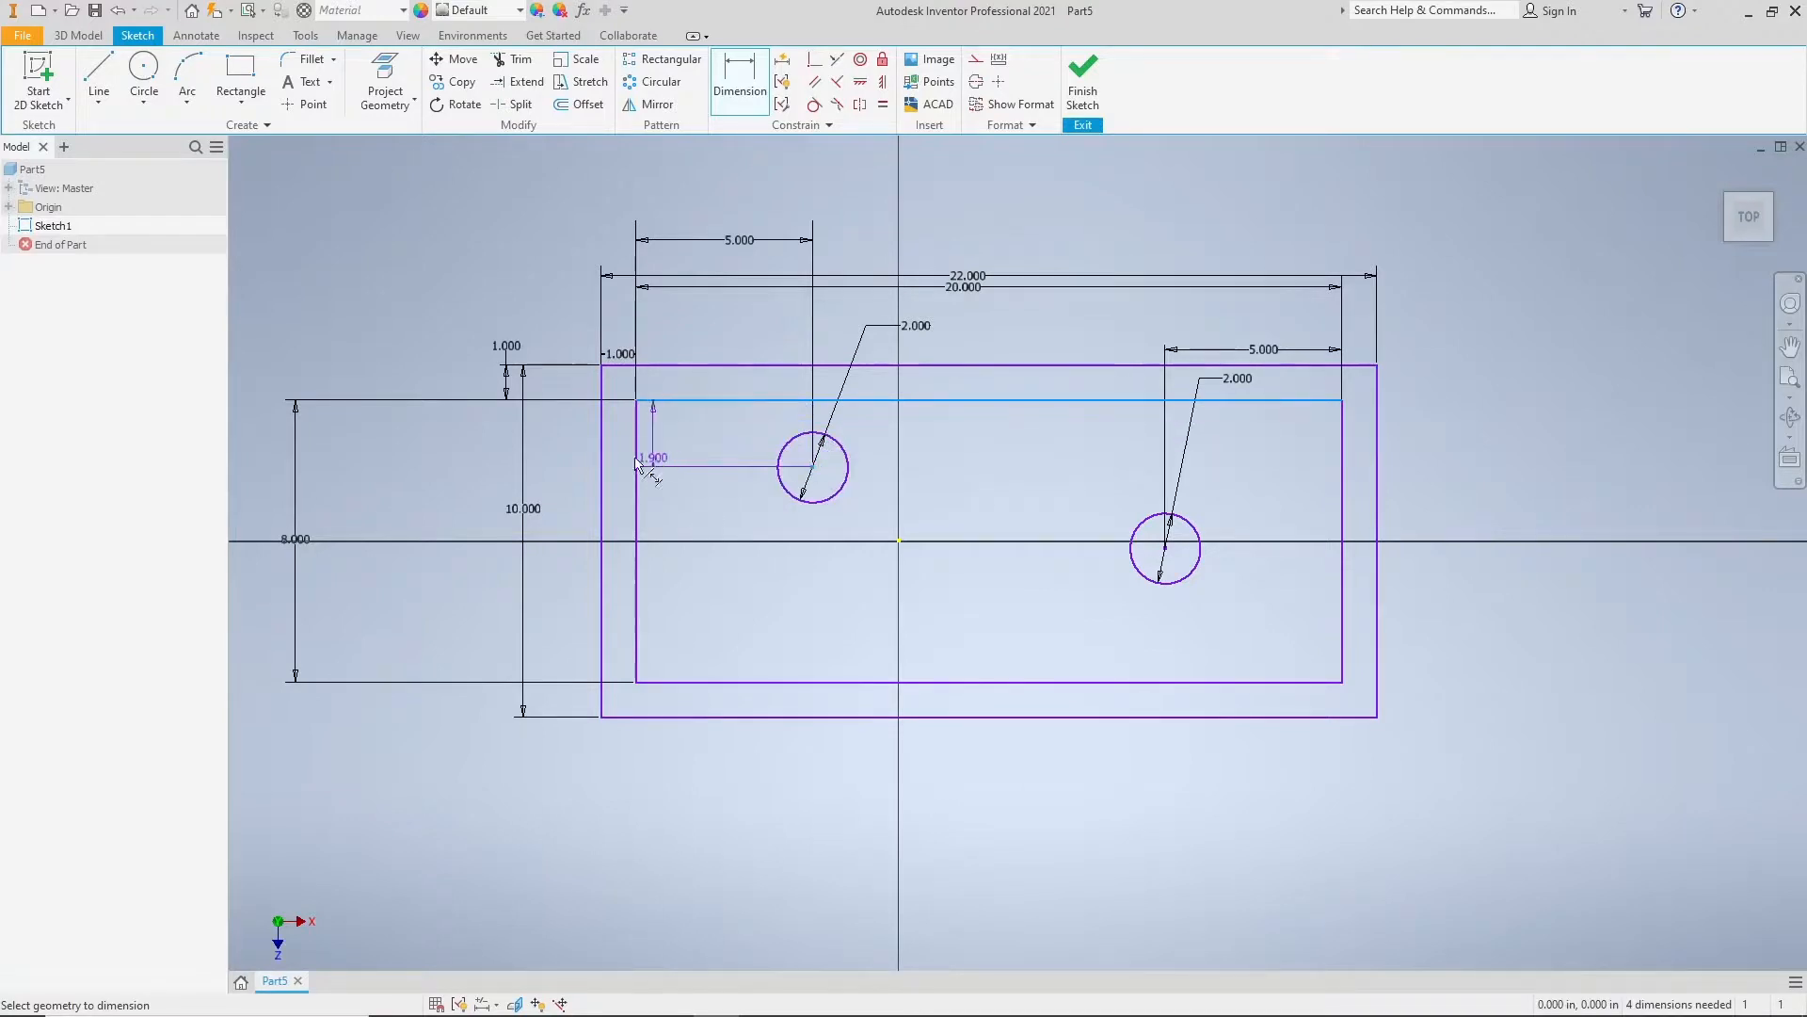
click(461, 456)
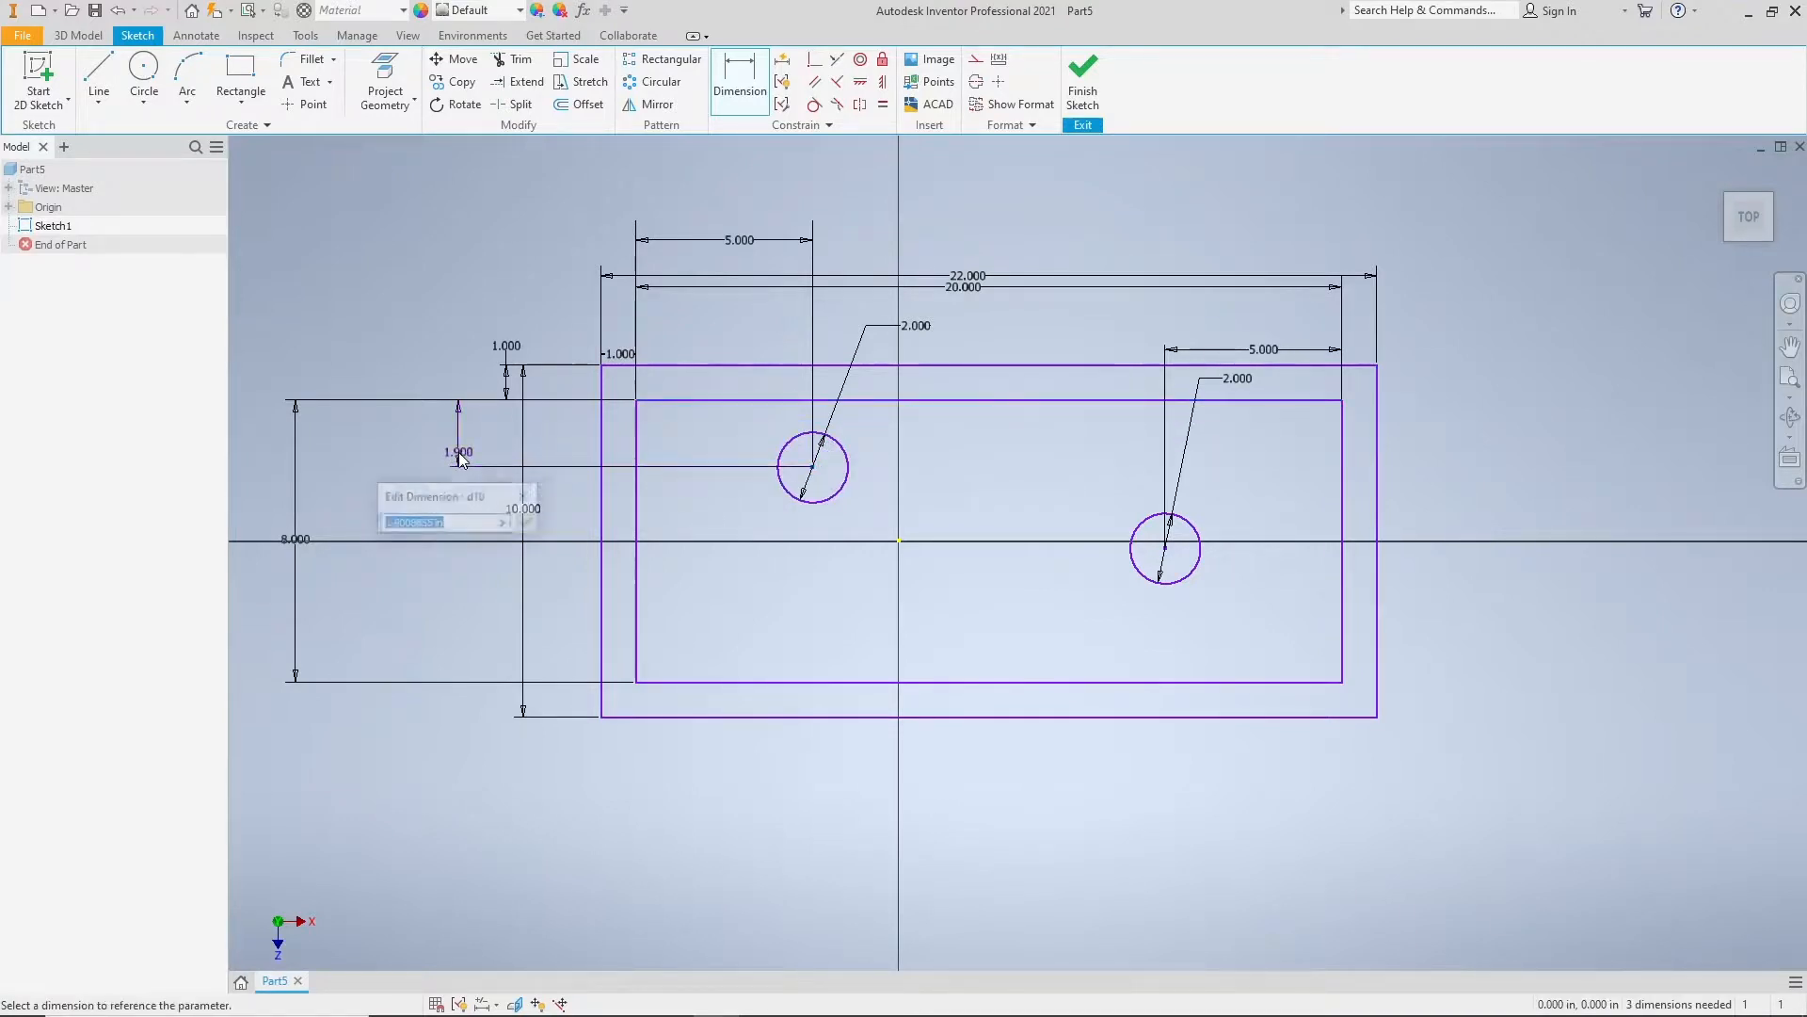
text(4)
key(Return)
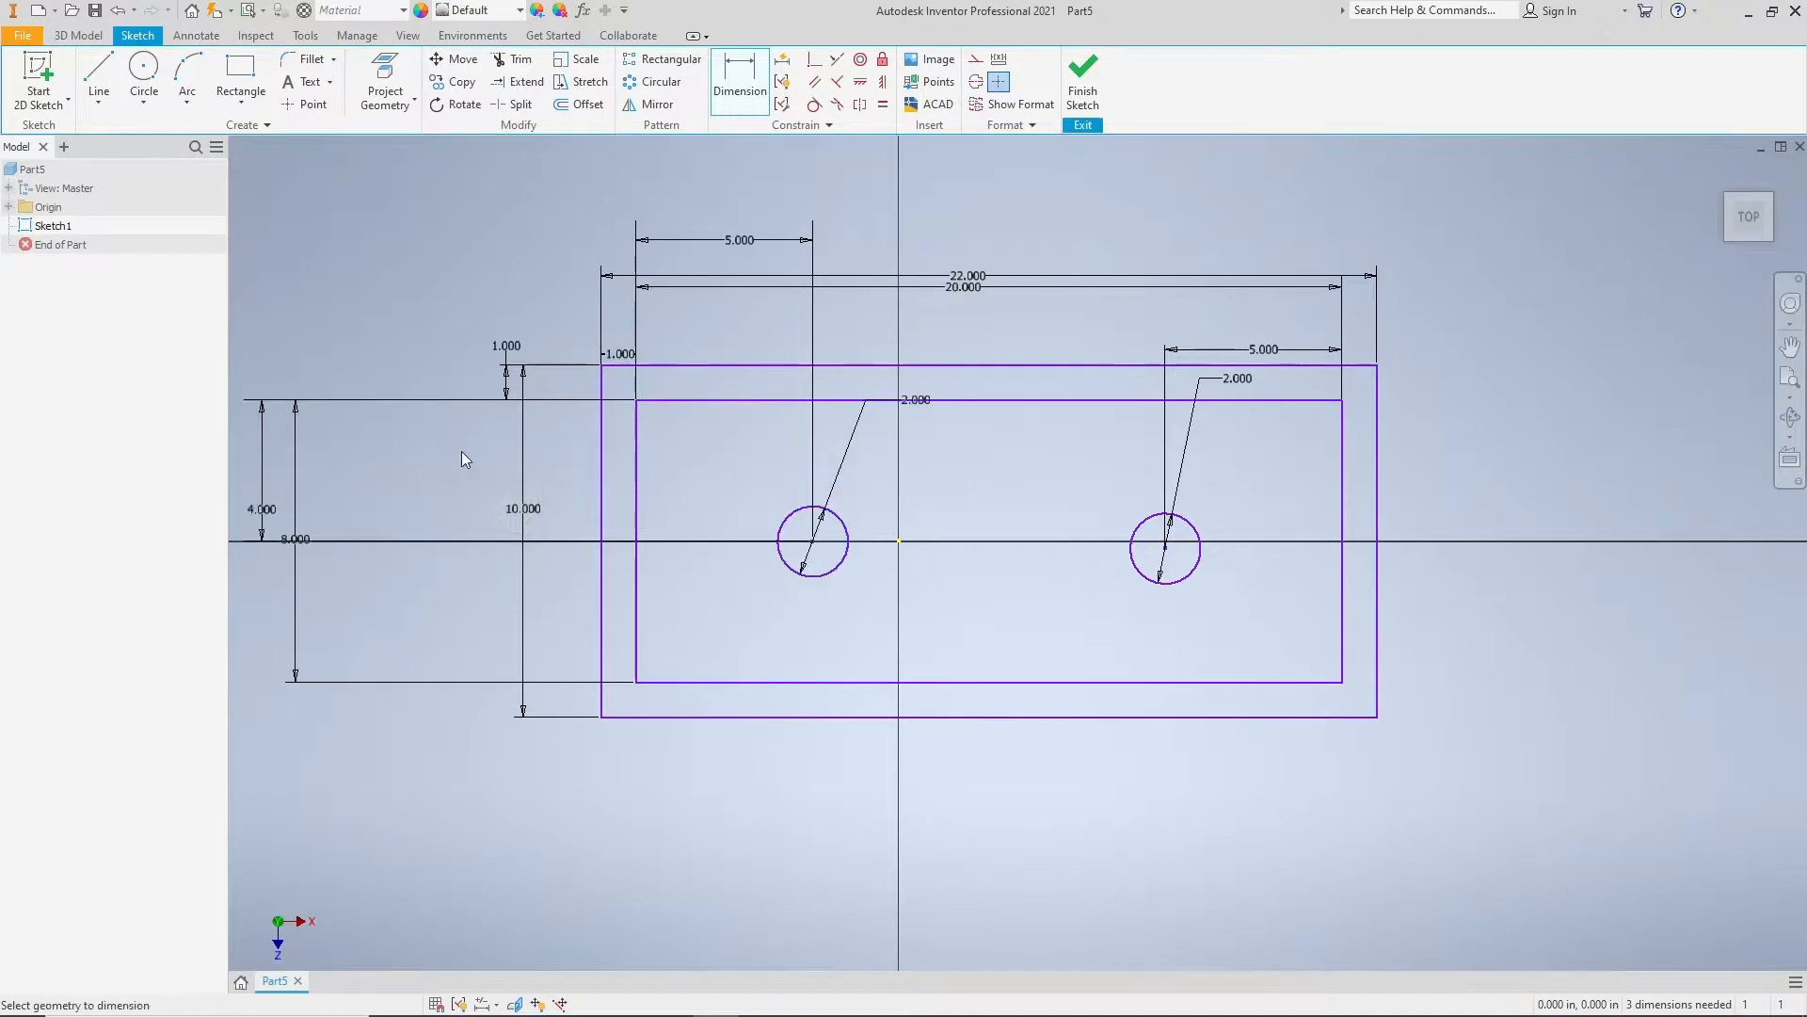
Step: Dimension the right circle's center from the inner rectangle's top edge and set the distance to 4 in
click(1245, 400)
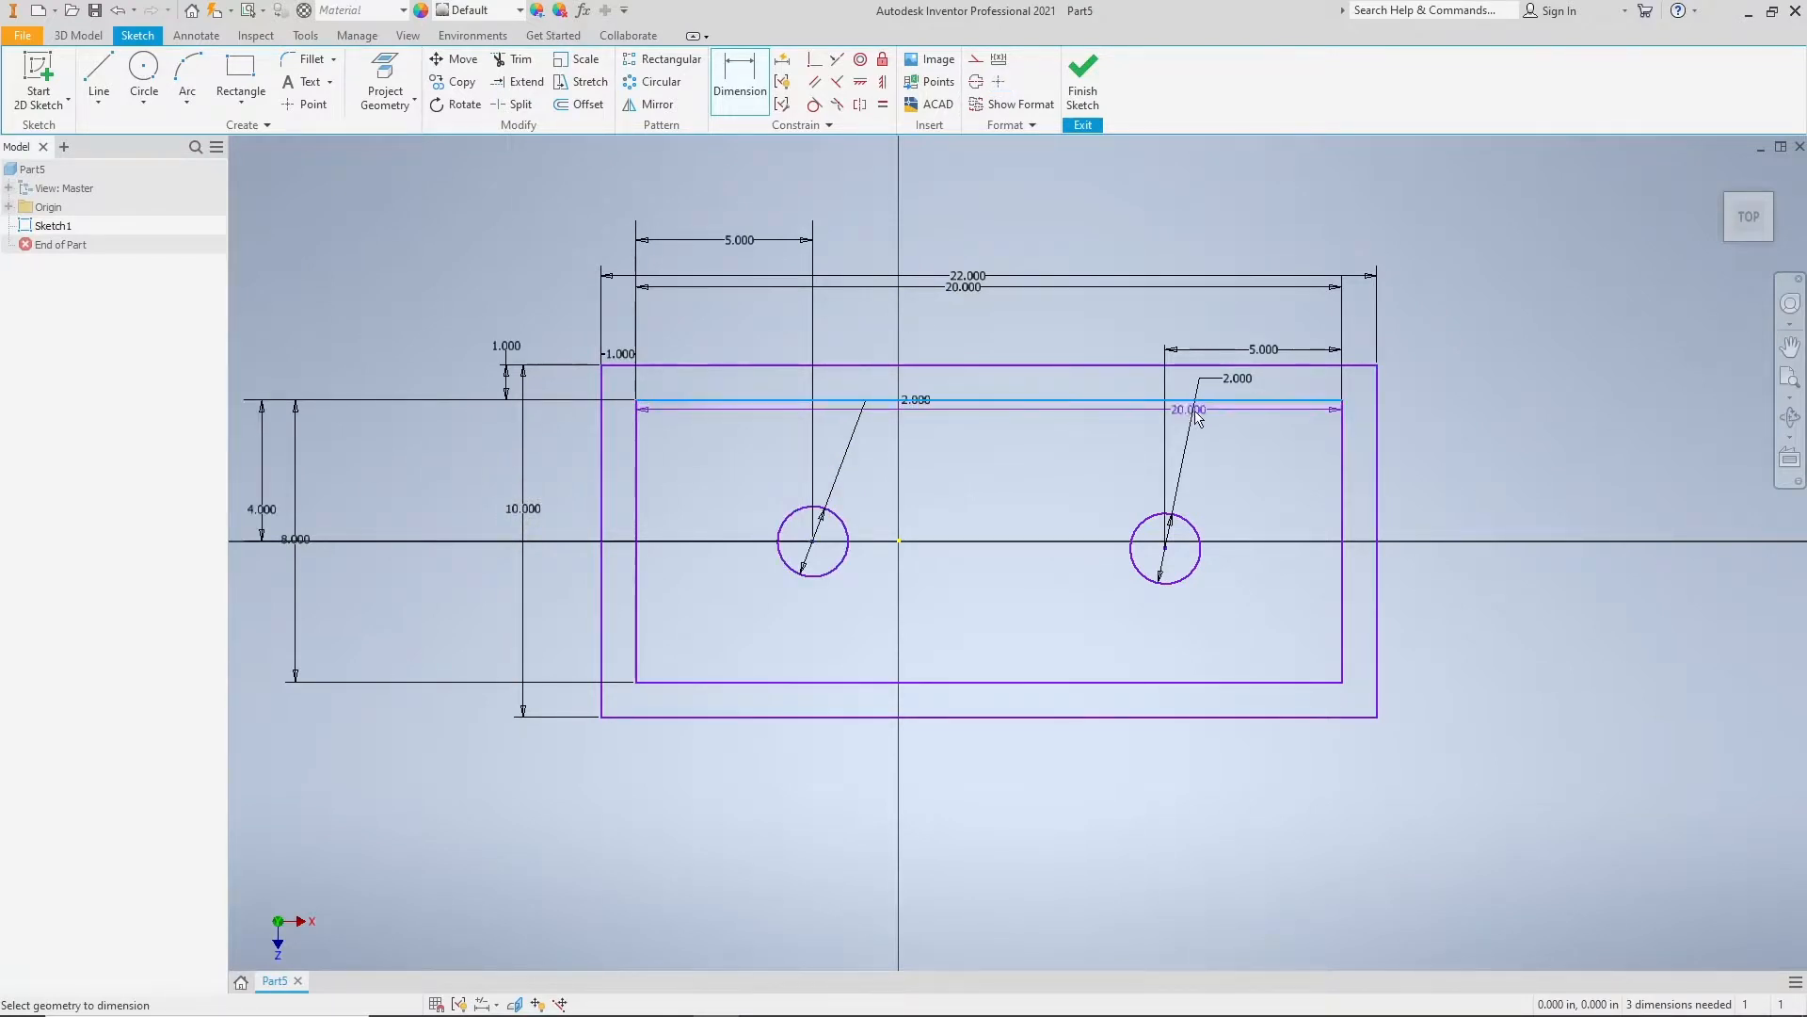
click(1167, 548)
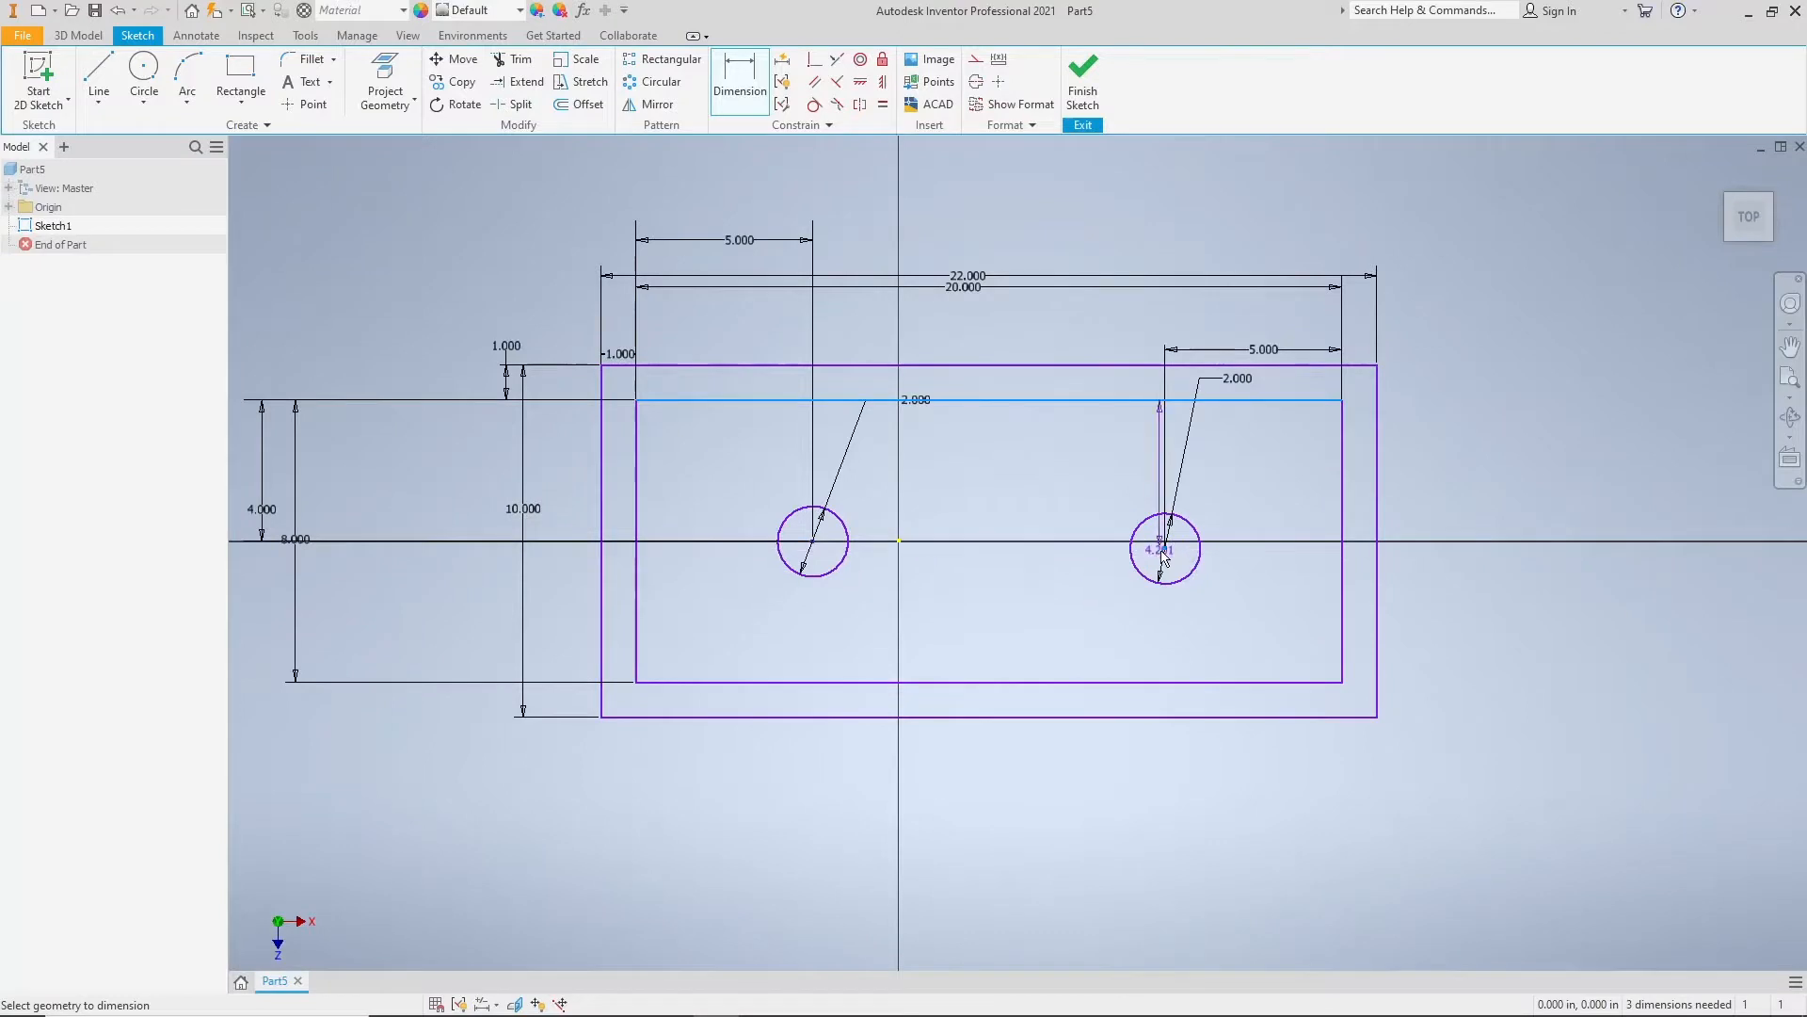
click(1421, 475)
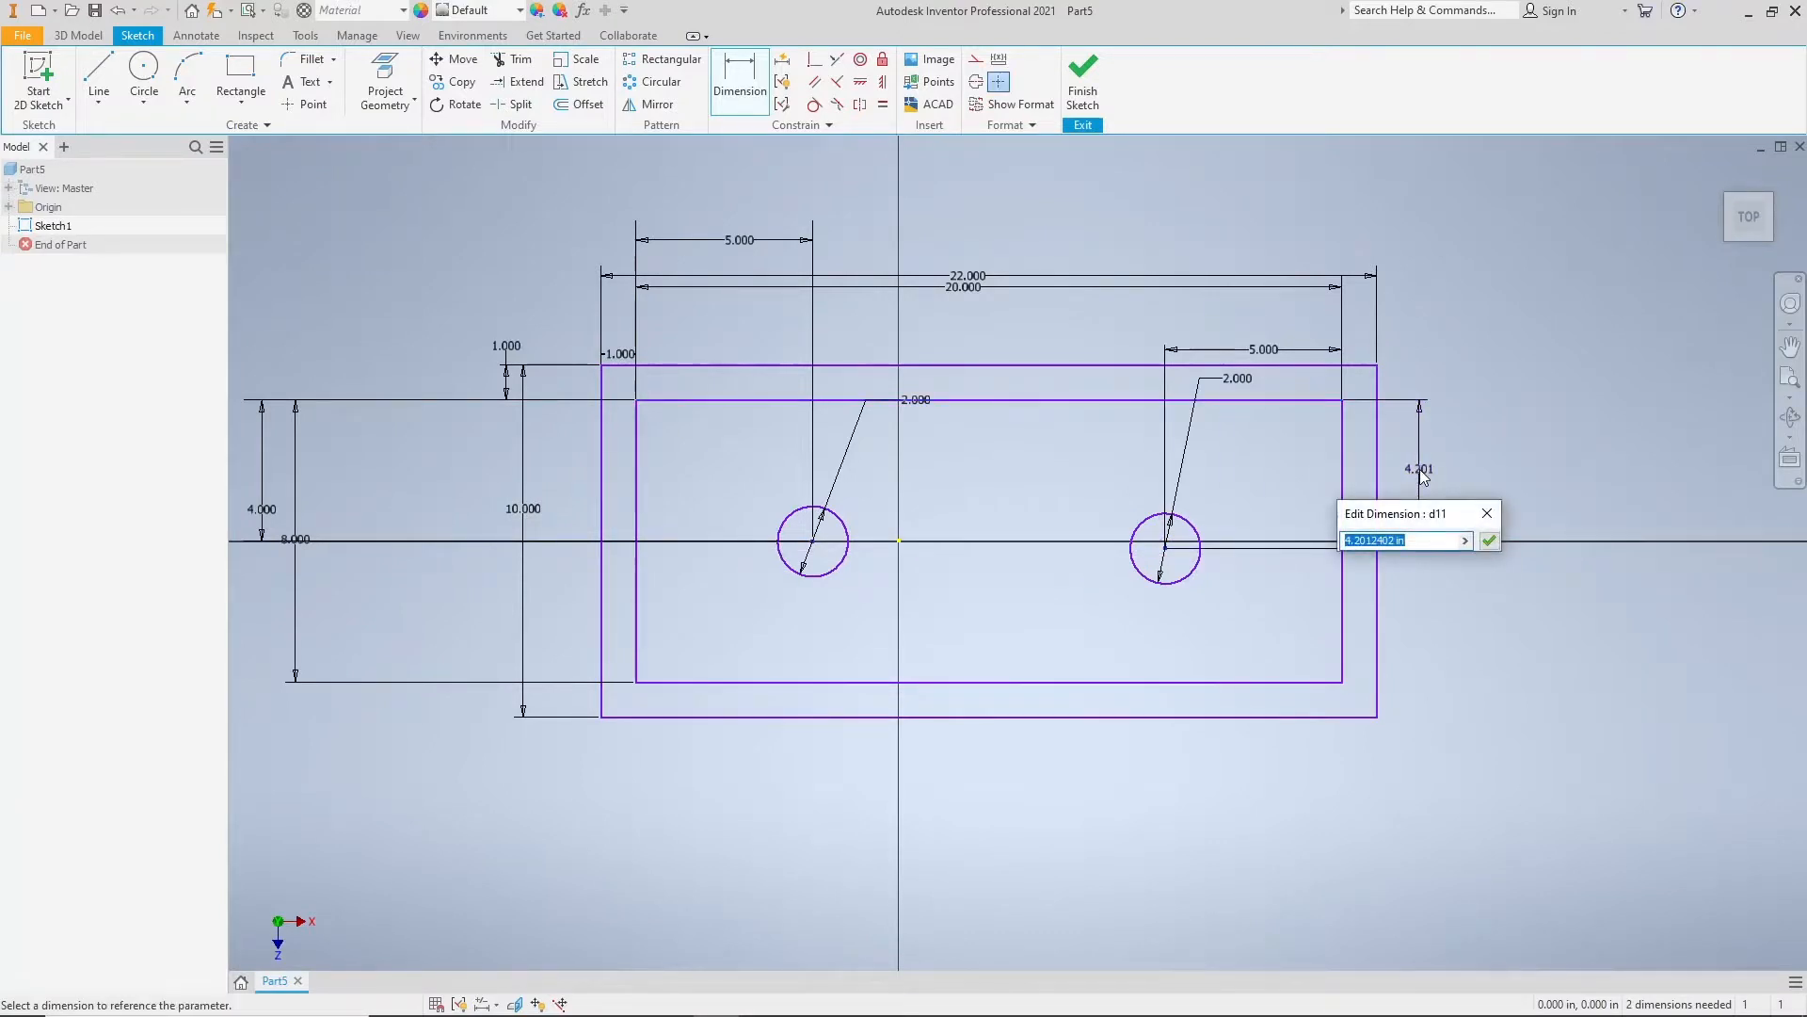
text(4)
key(Return)
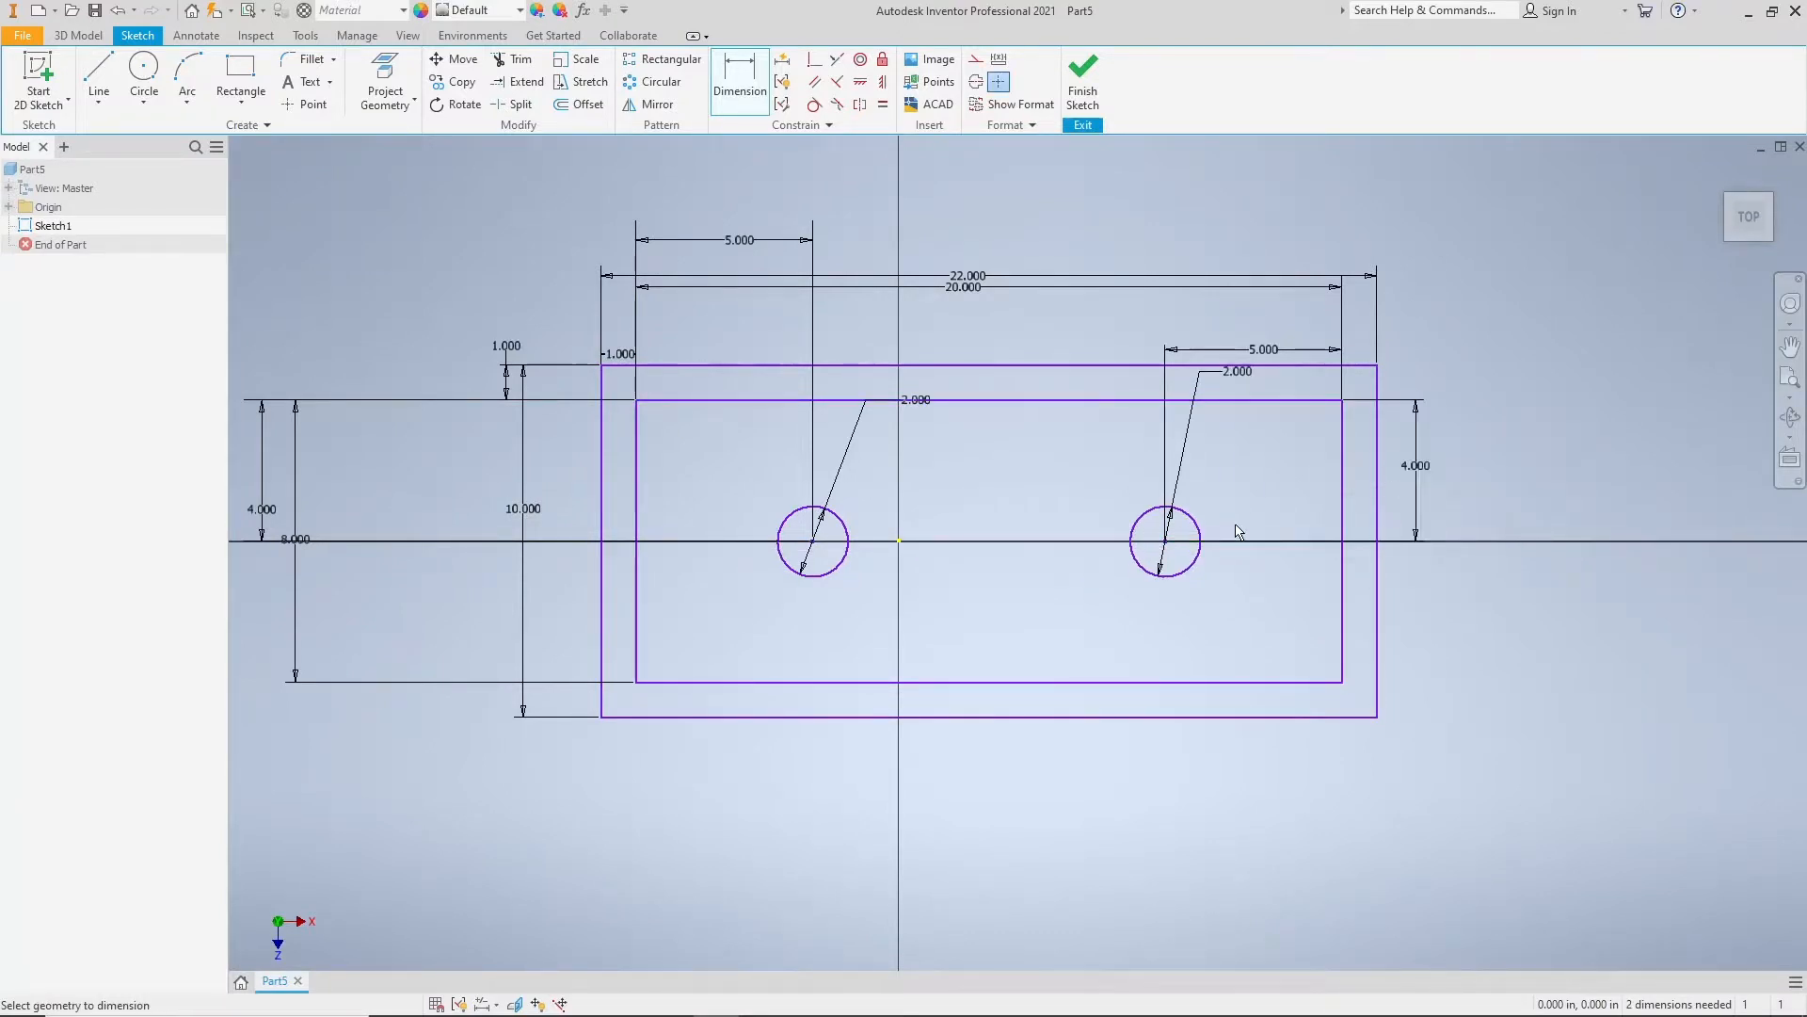
Step: Dimension the outer rectangle's left edge horizontally from the sketch origin and set the distance to 11 in
middle_drag(1235, 528, 1236, 533)
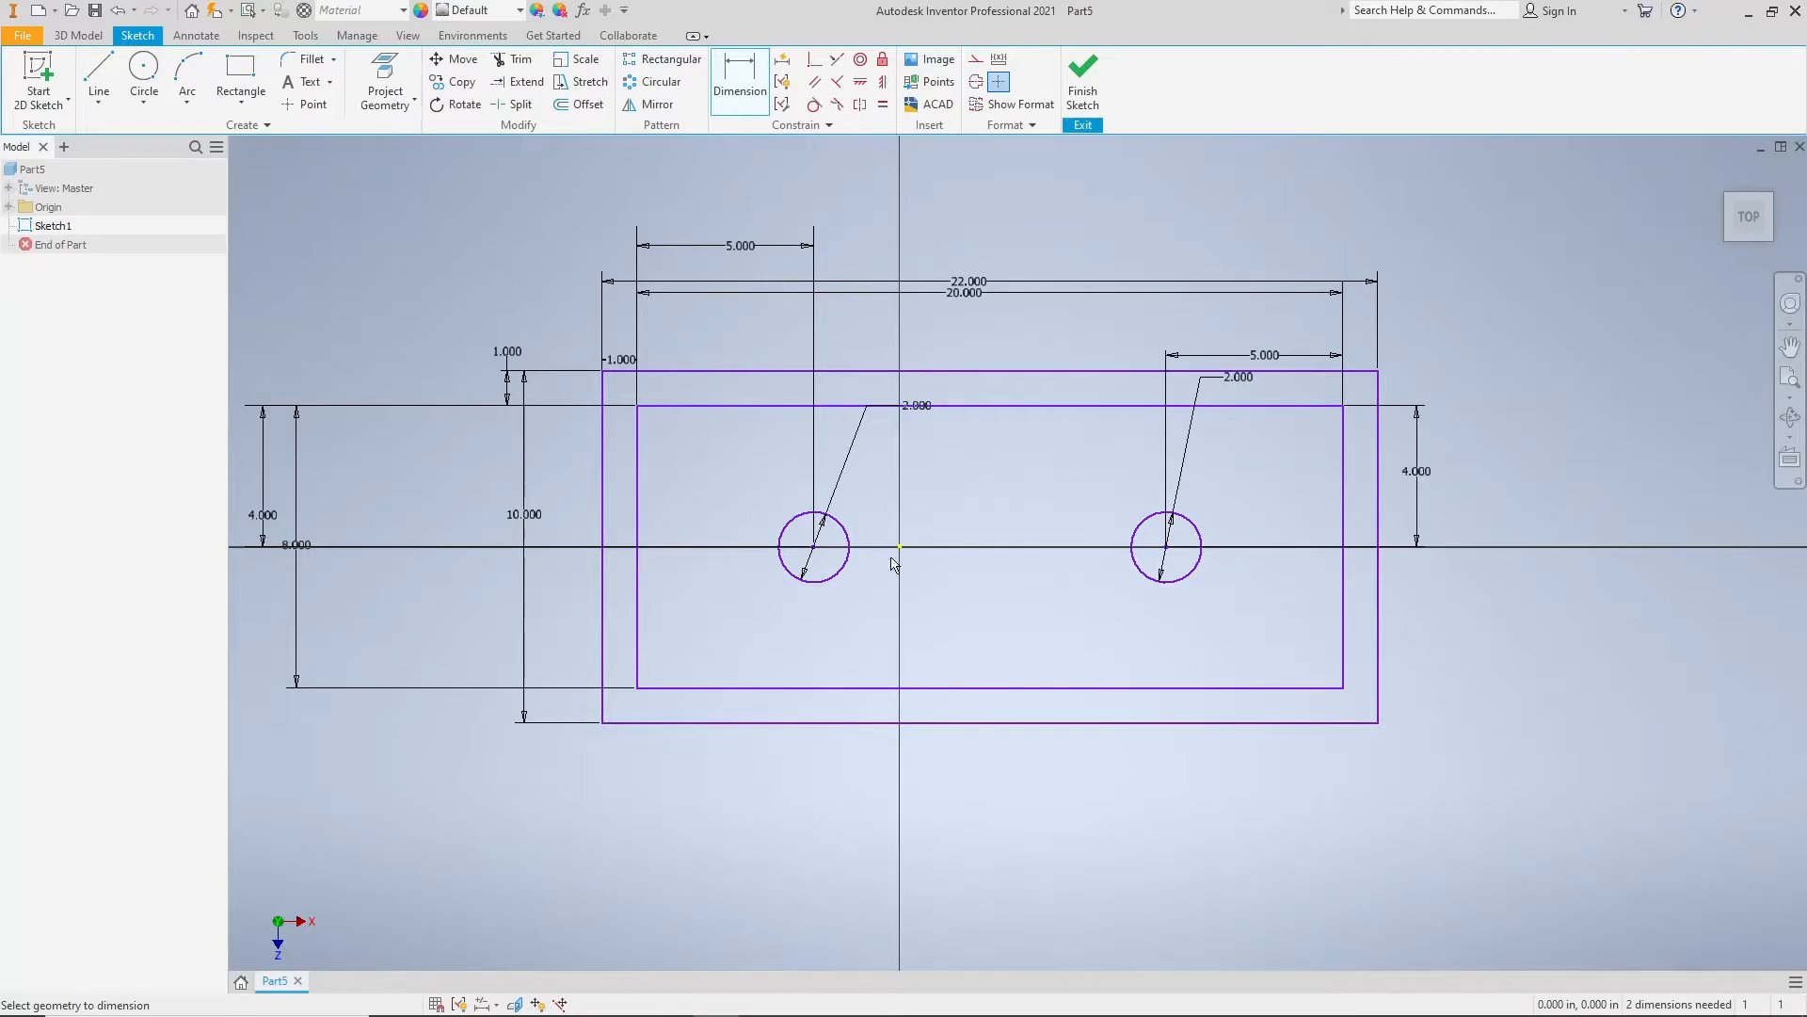
click(602, 505)
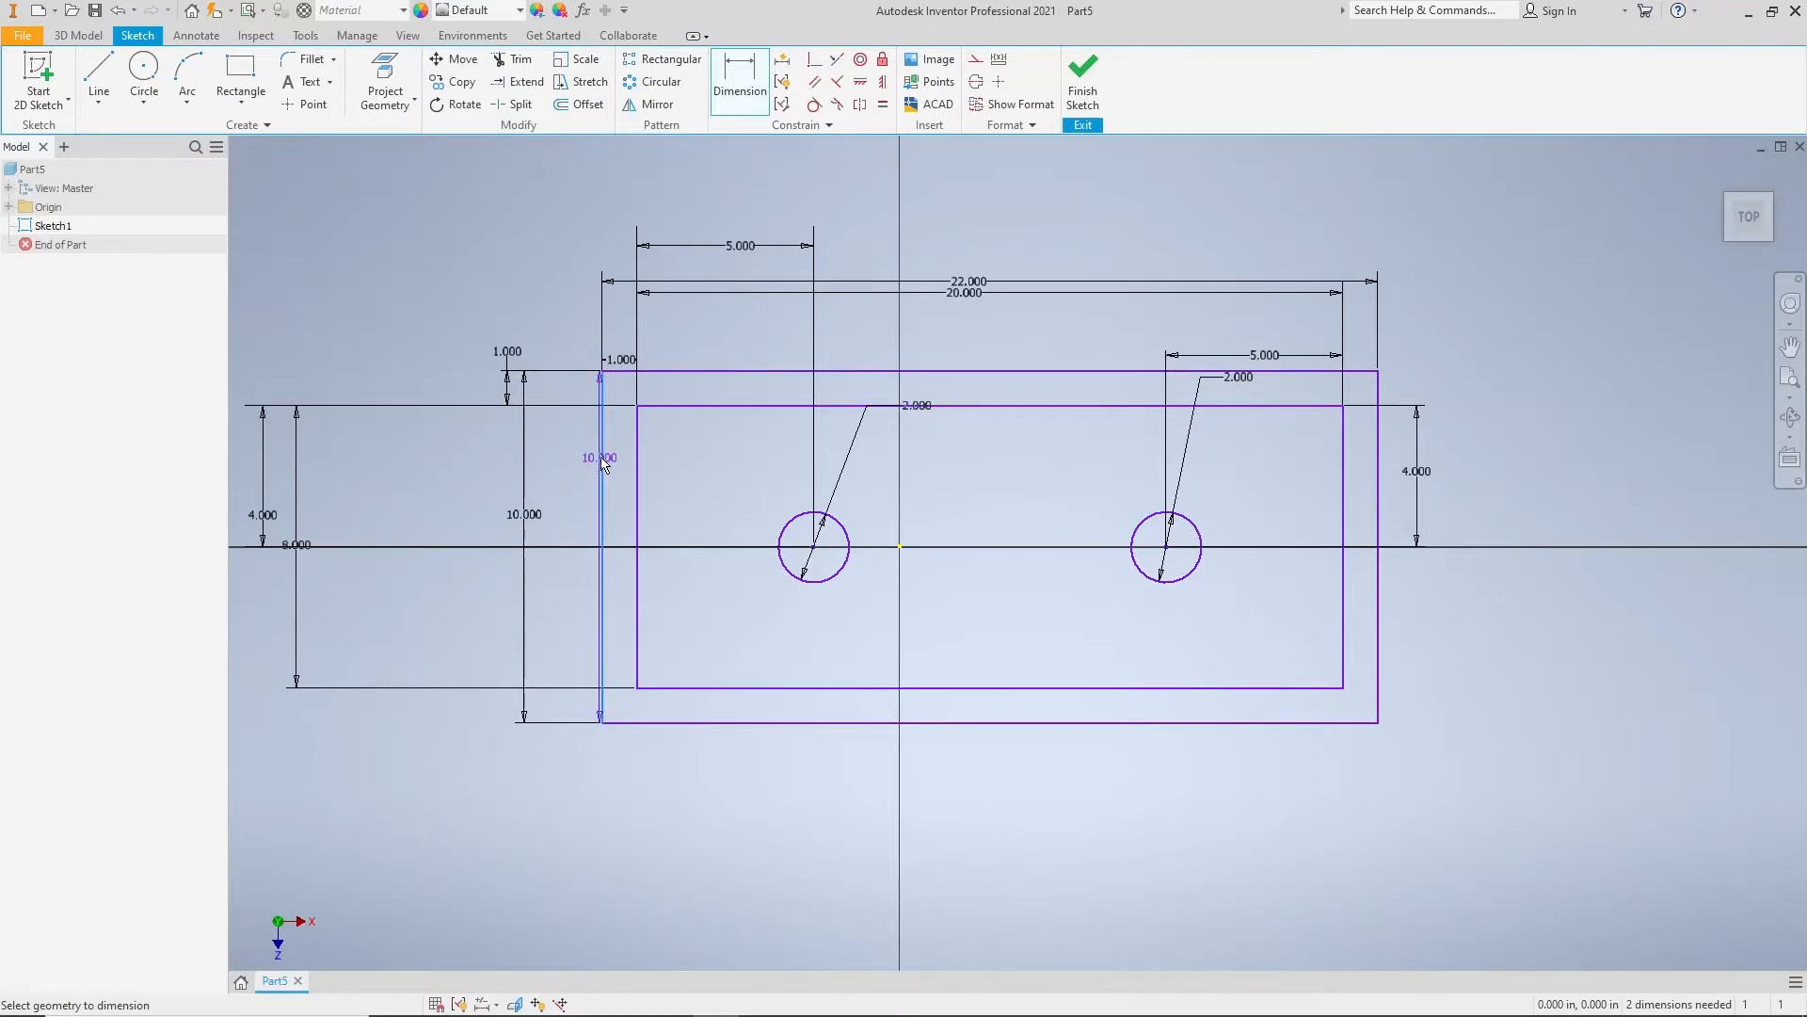
click(901, 552)
click(778, 205)
text(11)
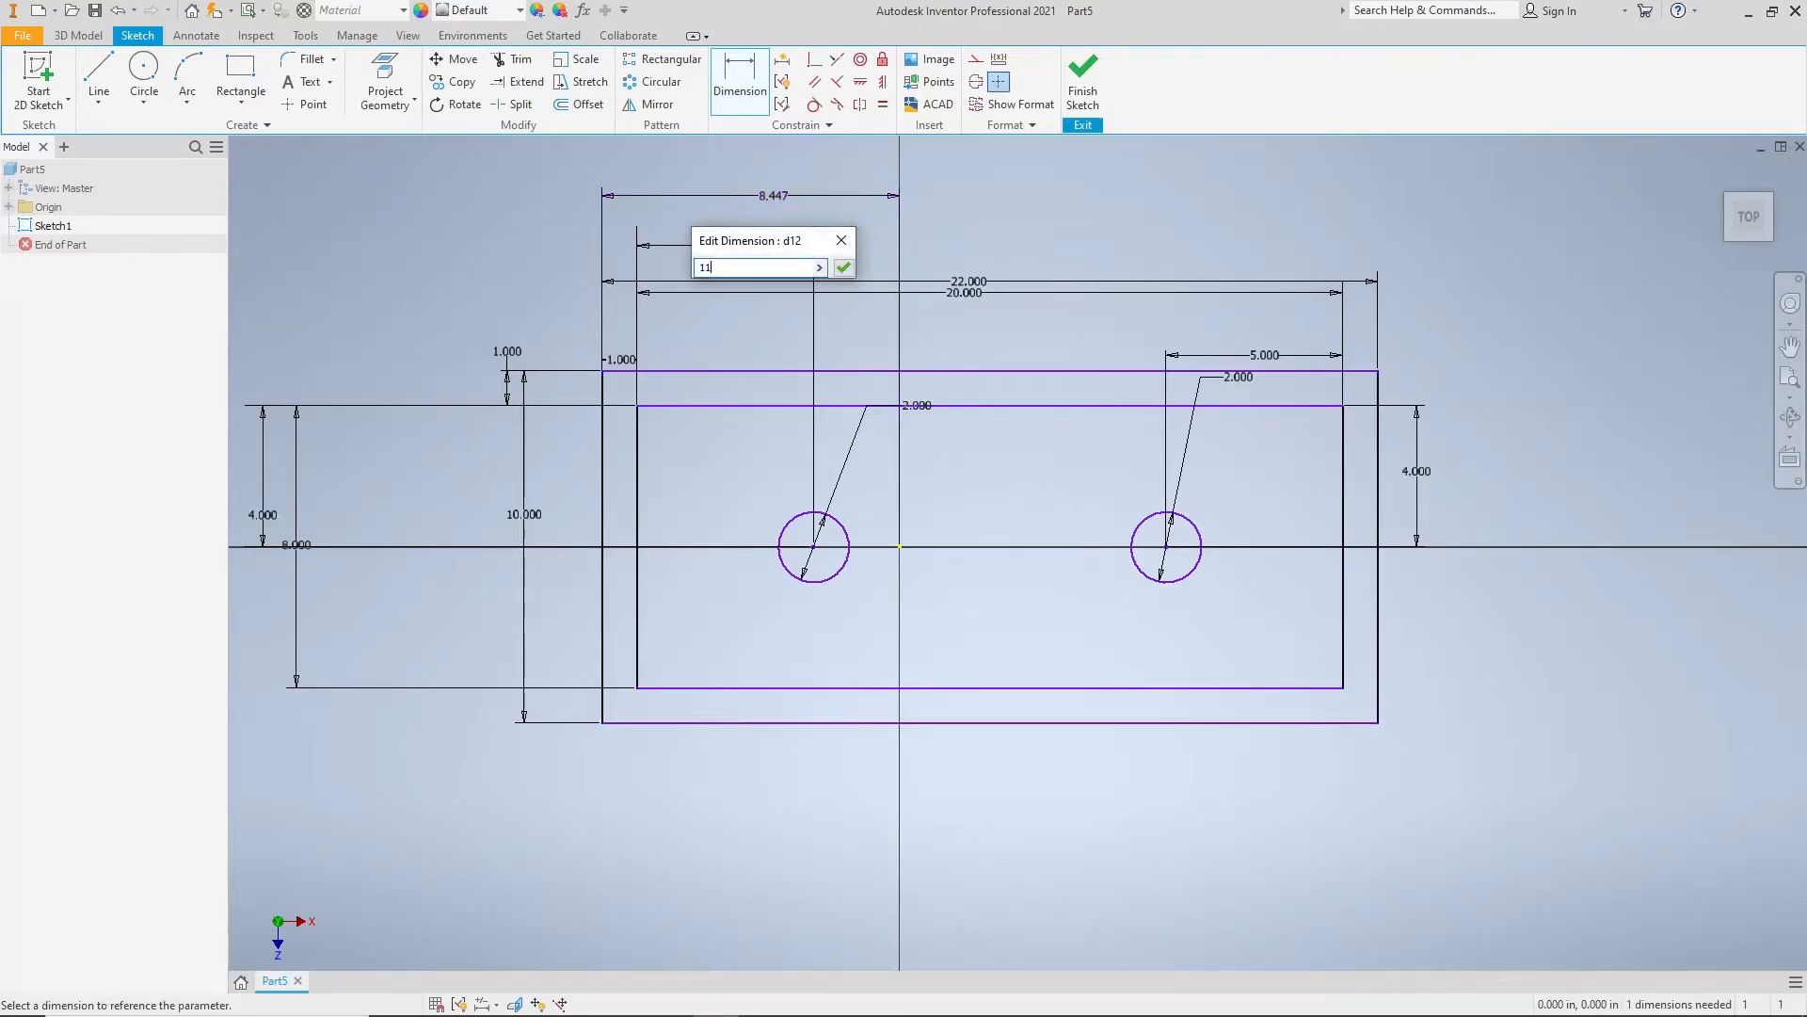
key(Return)
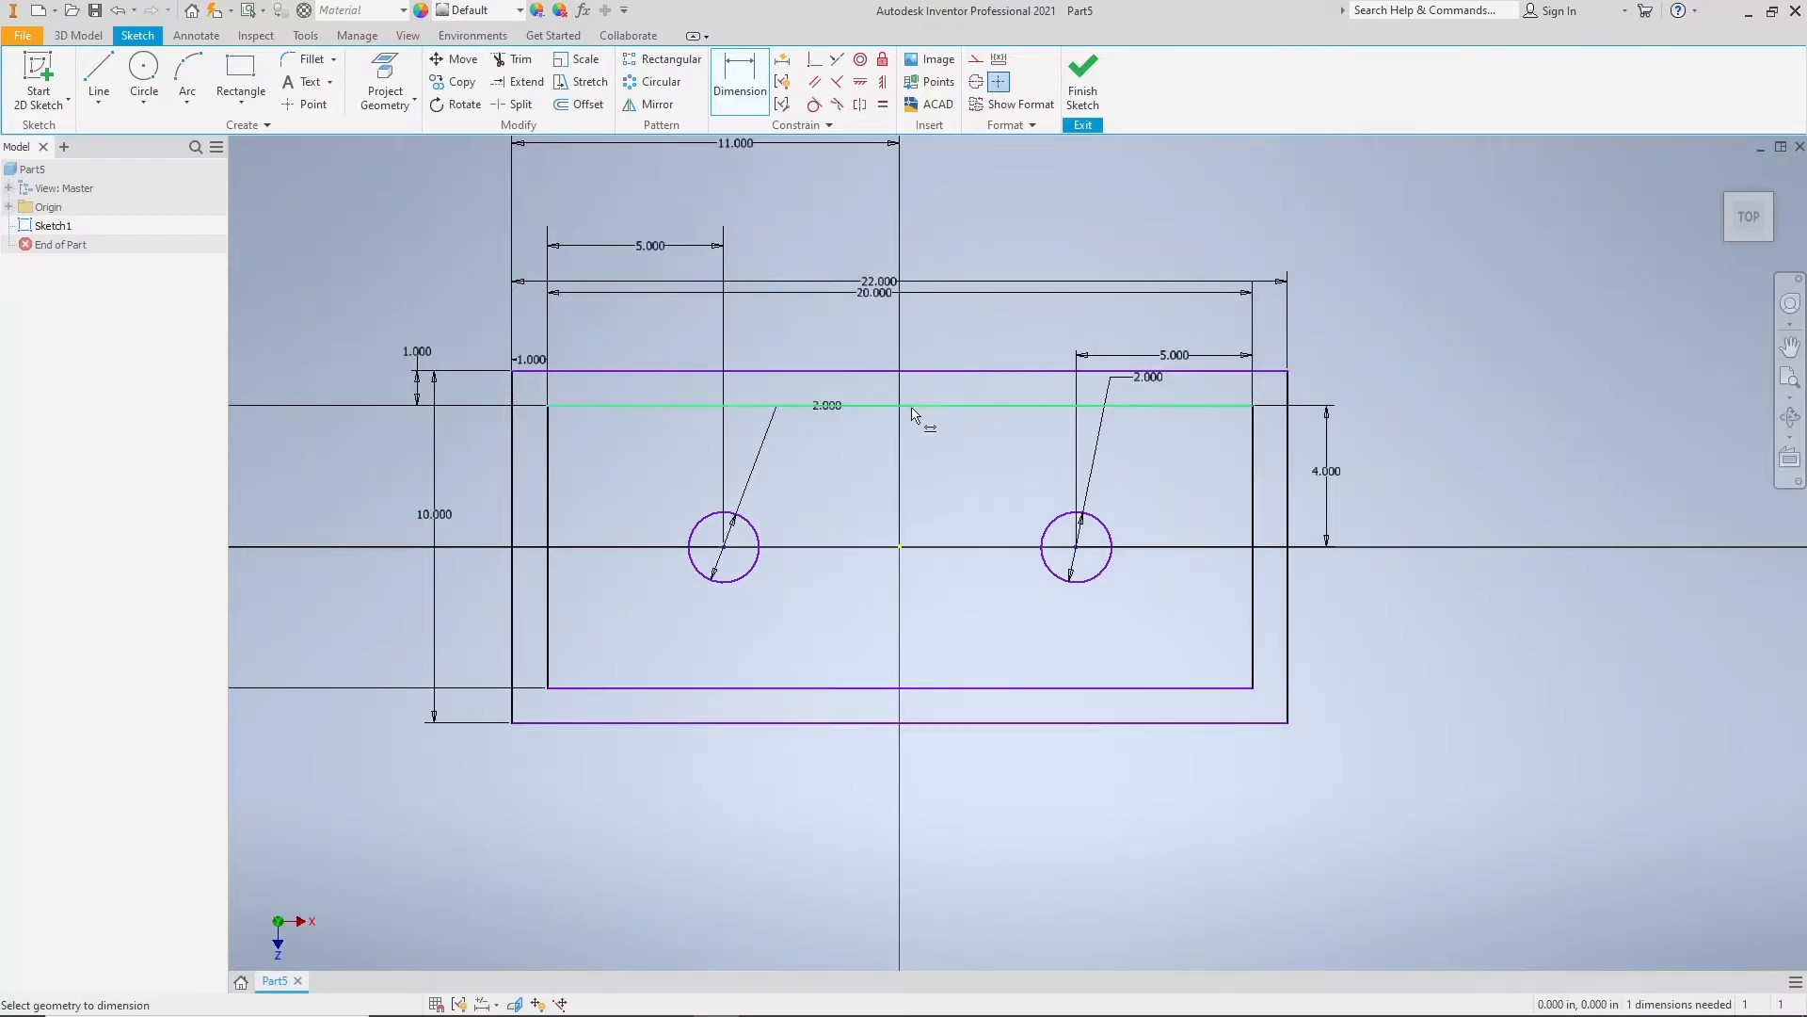
Step: Test the sketch's remaining freedom by moving the inner rectangle's top edge vertically and trying to shift its left edge sideways
middle_drag(898, 431, 902, 482)
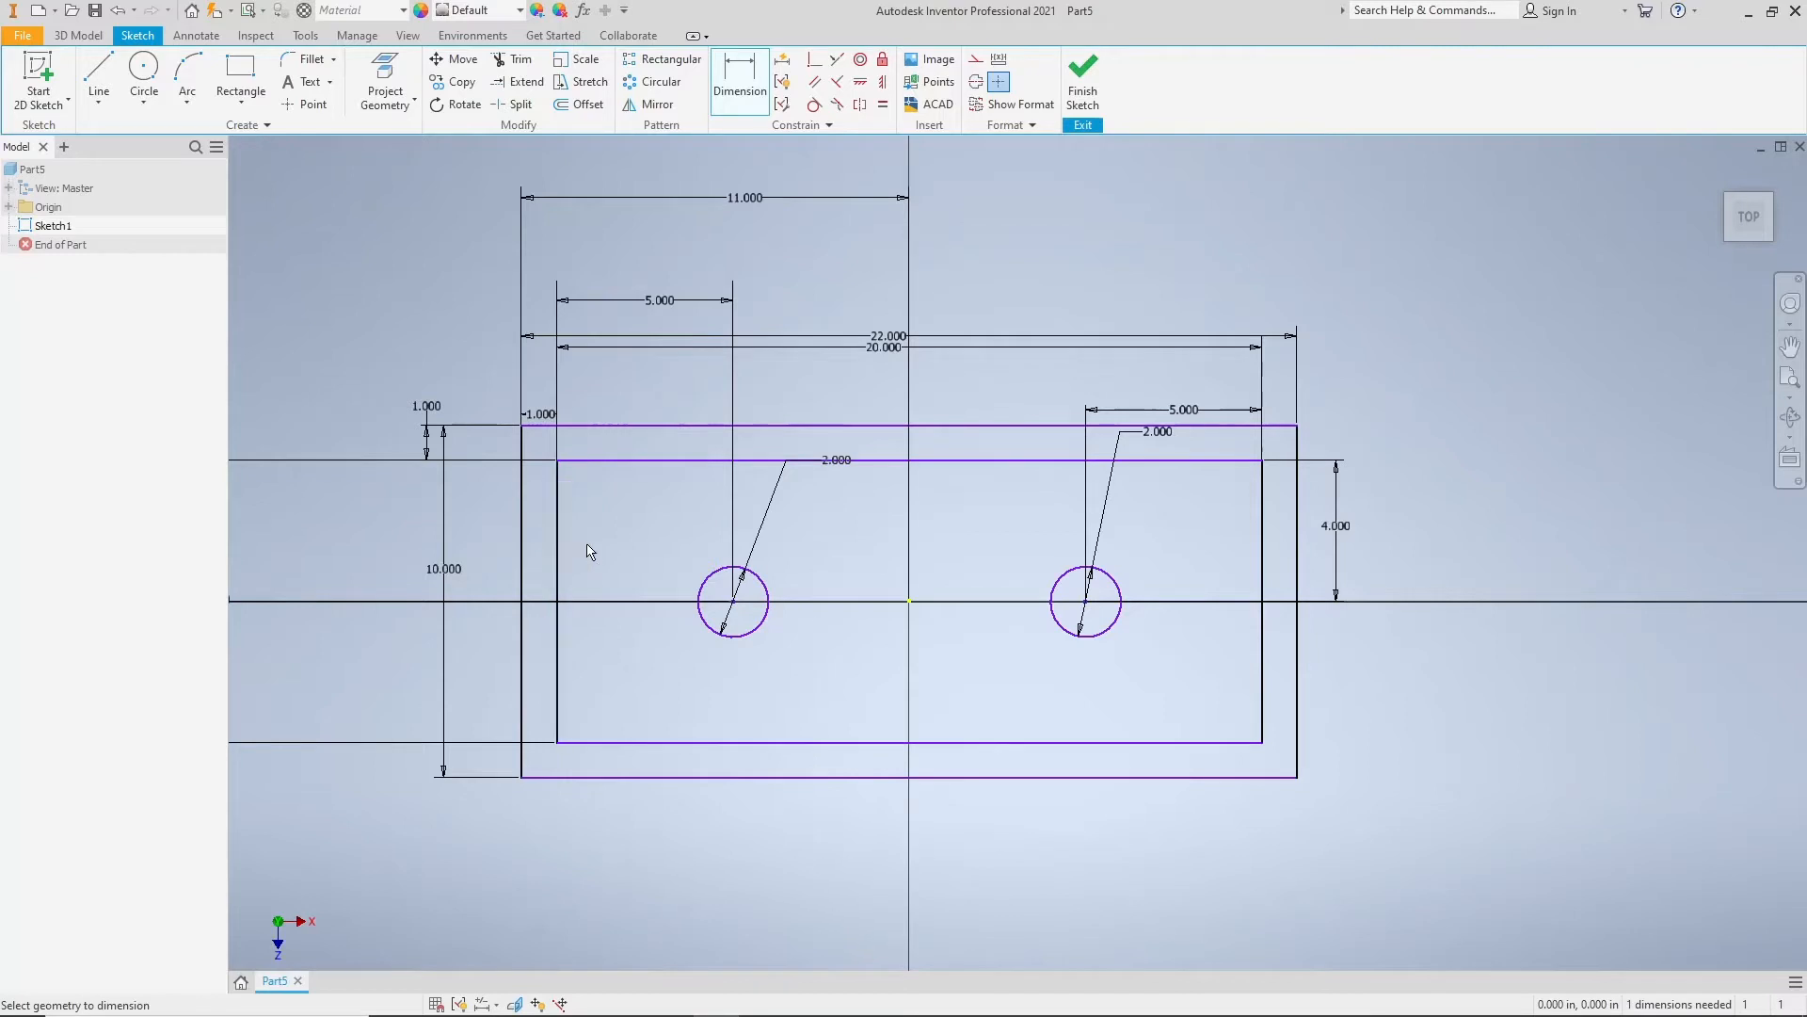
key(Escape)
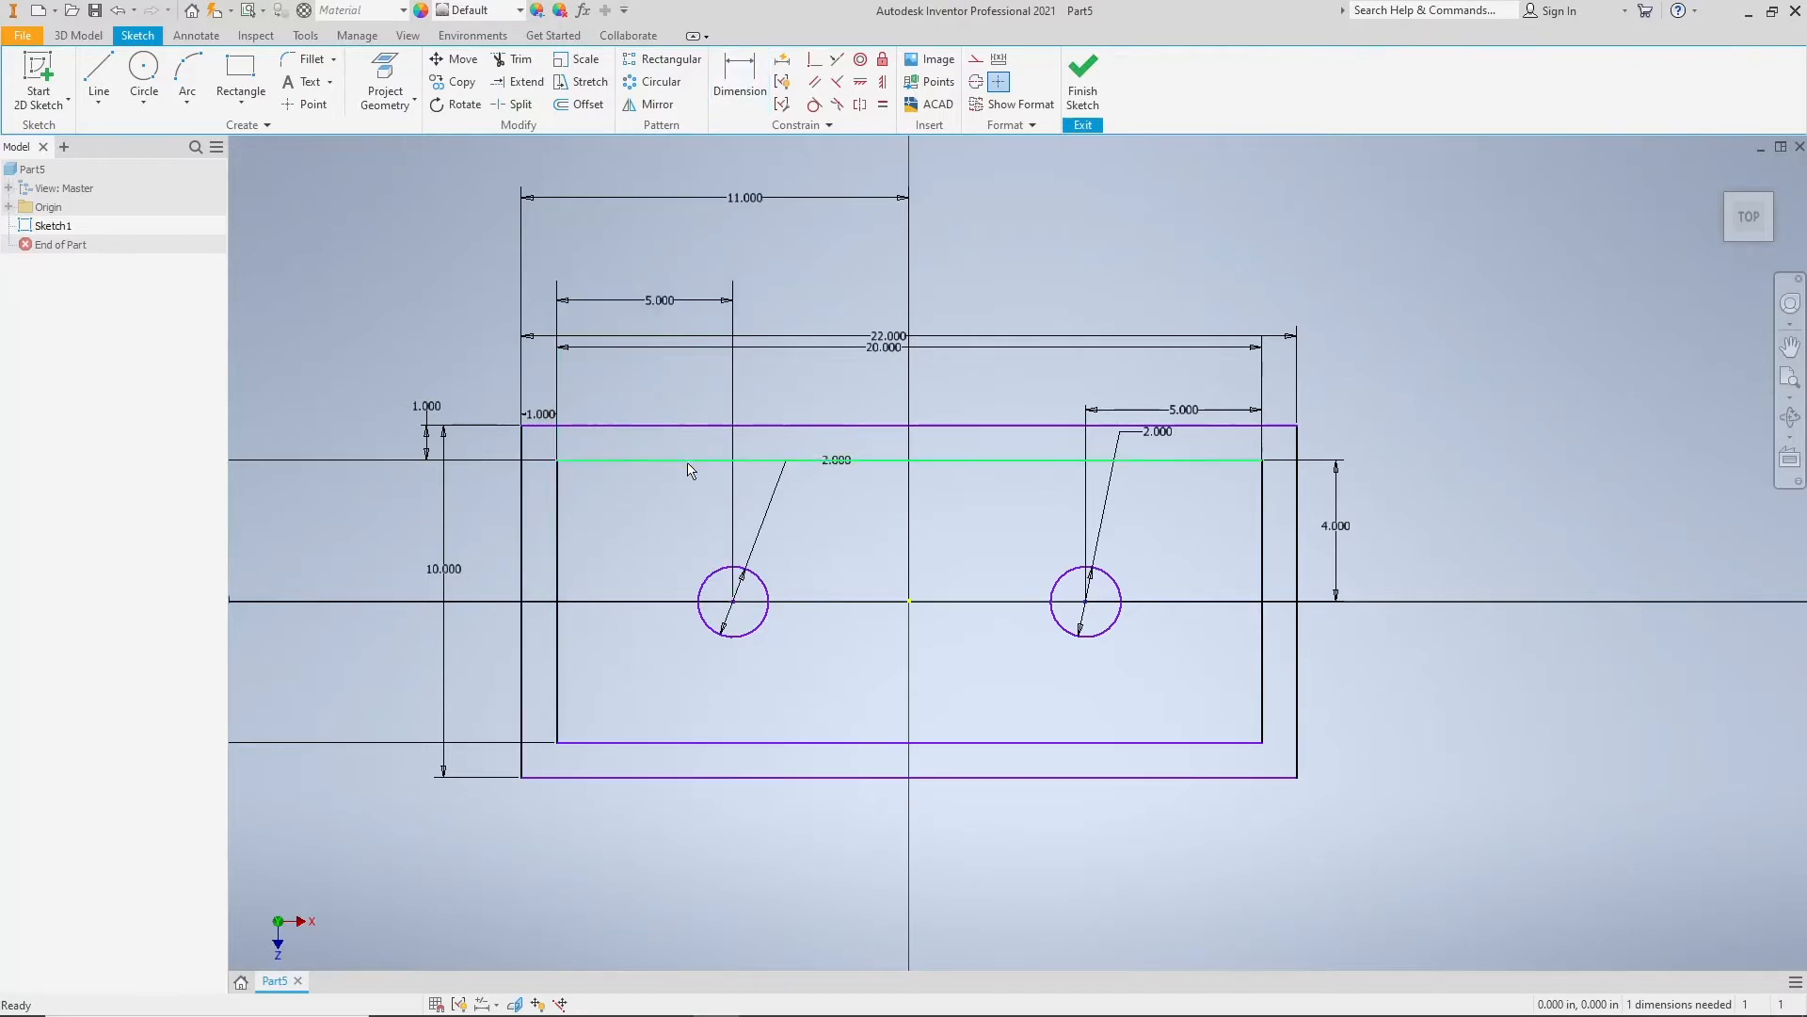
mouse_move(698, 463)
mouse_down()
mouse_move(706, 484)
mouse_move(717, 377)
mouse_move(734, 483)
mouse_move(734, 407)
mouse_up()
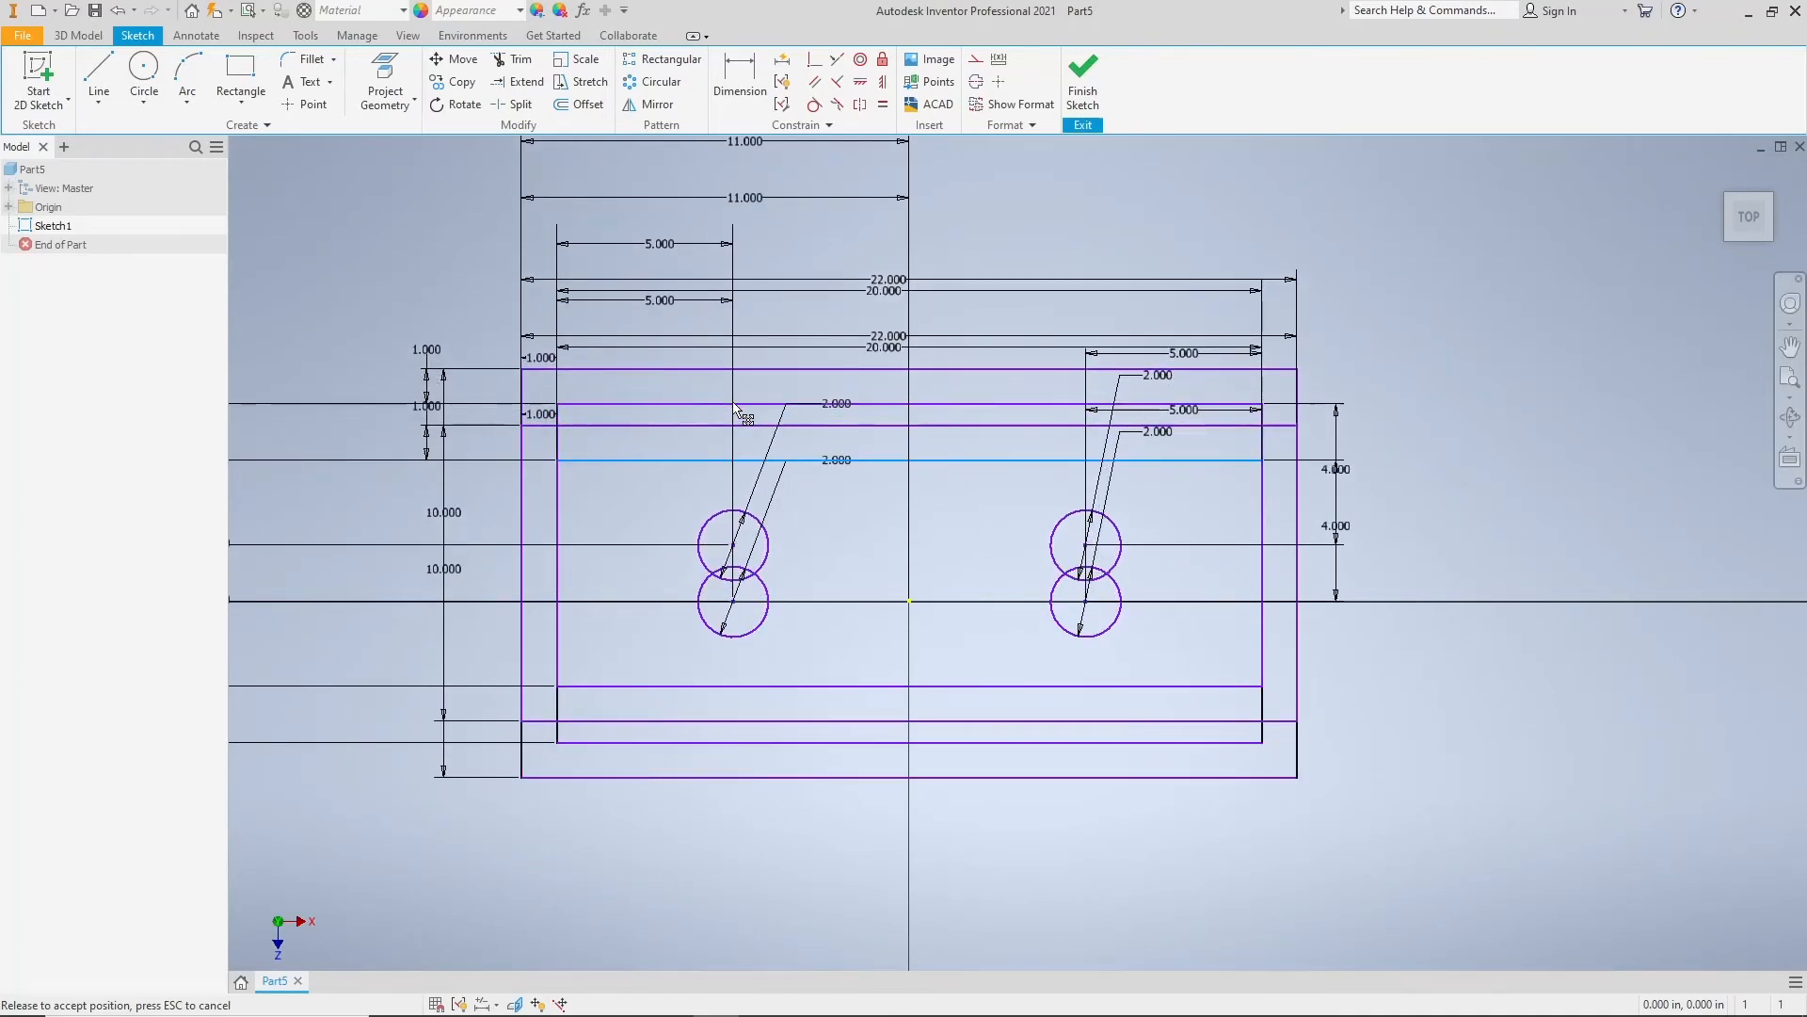
drag(735, 408, 730, 431)
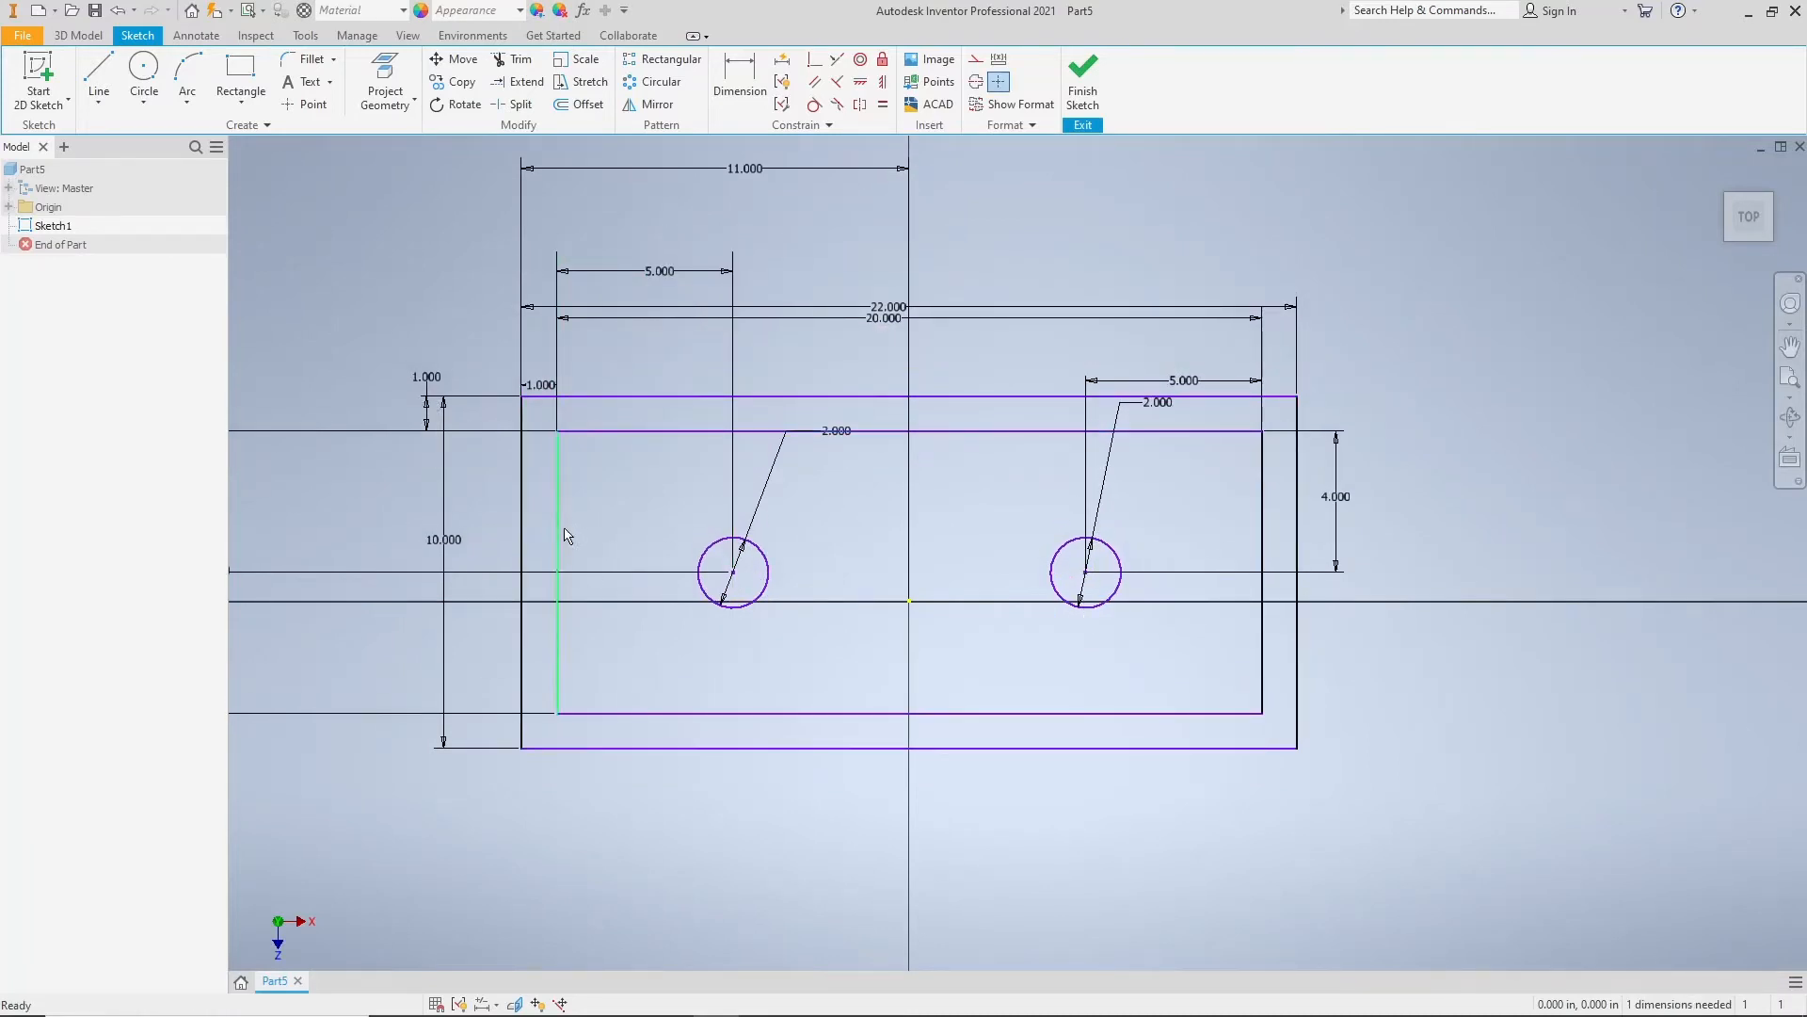
mouse_move(559, 532)
mouse_down()
mouse_move(677, 522)
mouse_move(499, 522)
mouse_move(489, 500)
mouse_move(632, 501)
mouse_move(648, 467)
mouse_move(529, 520)
mouse_move(685, 495)
mouse_move(738, 524)
mouse_move(595, 518)
mouse_up()
click(597, 511)
Step: Dimension the outer rectangle's top edge vertically from the sketch origin at 5 in and finish the sketch
click(726, 87)
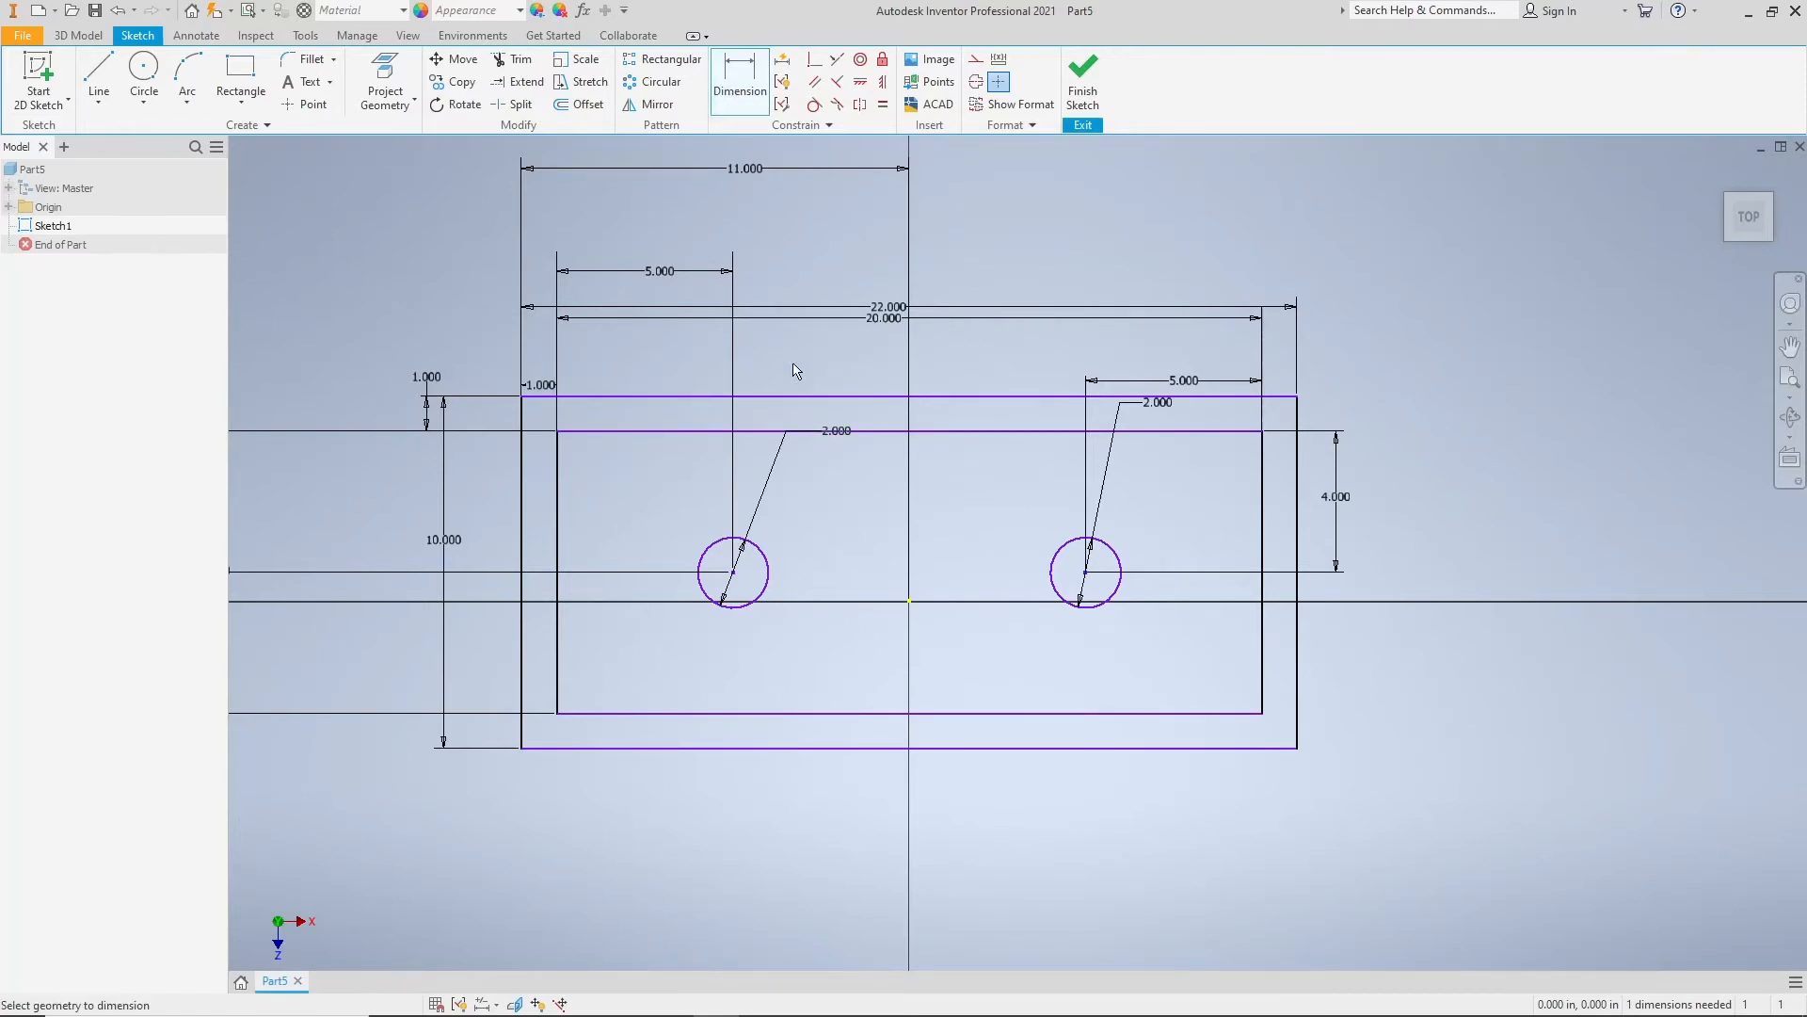
click(829, 397)
click(945, 601)
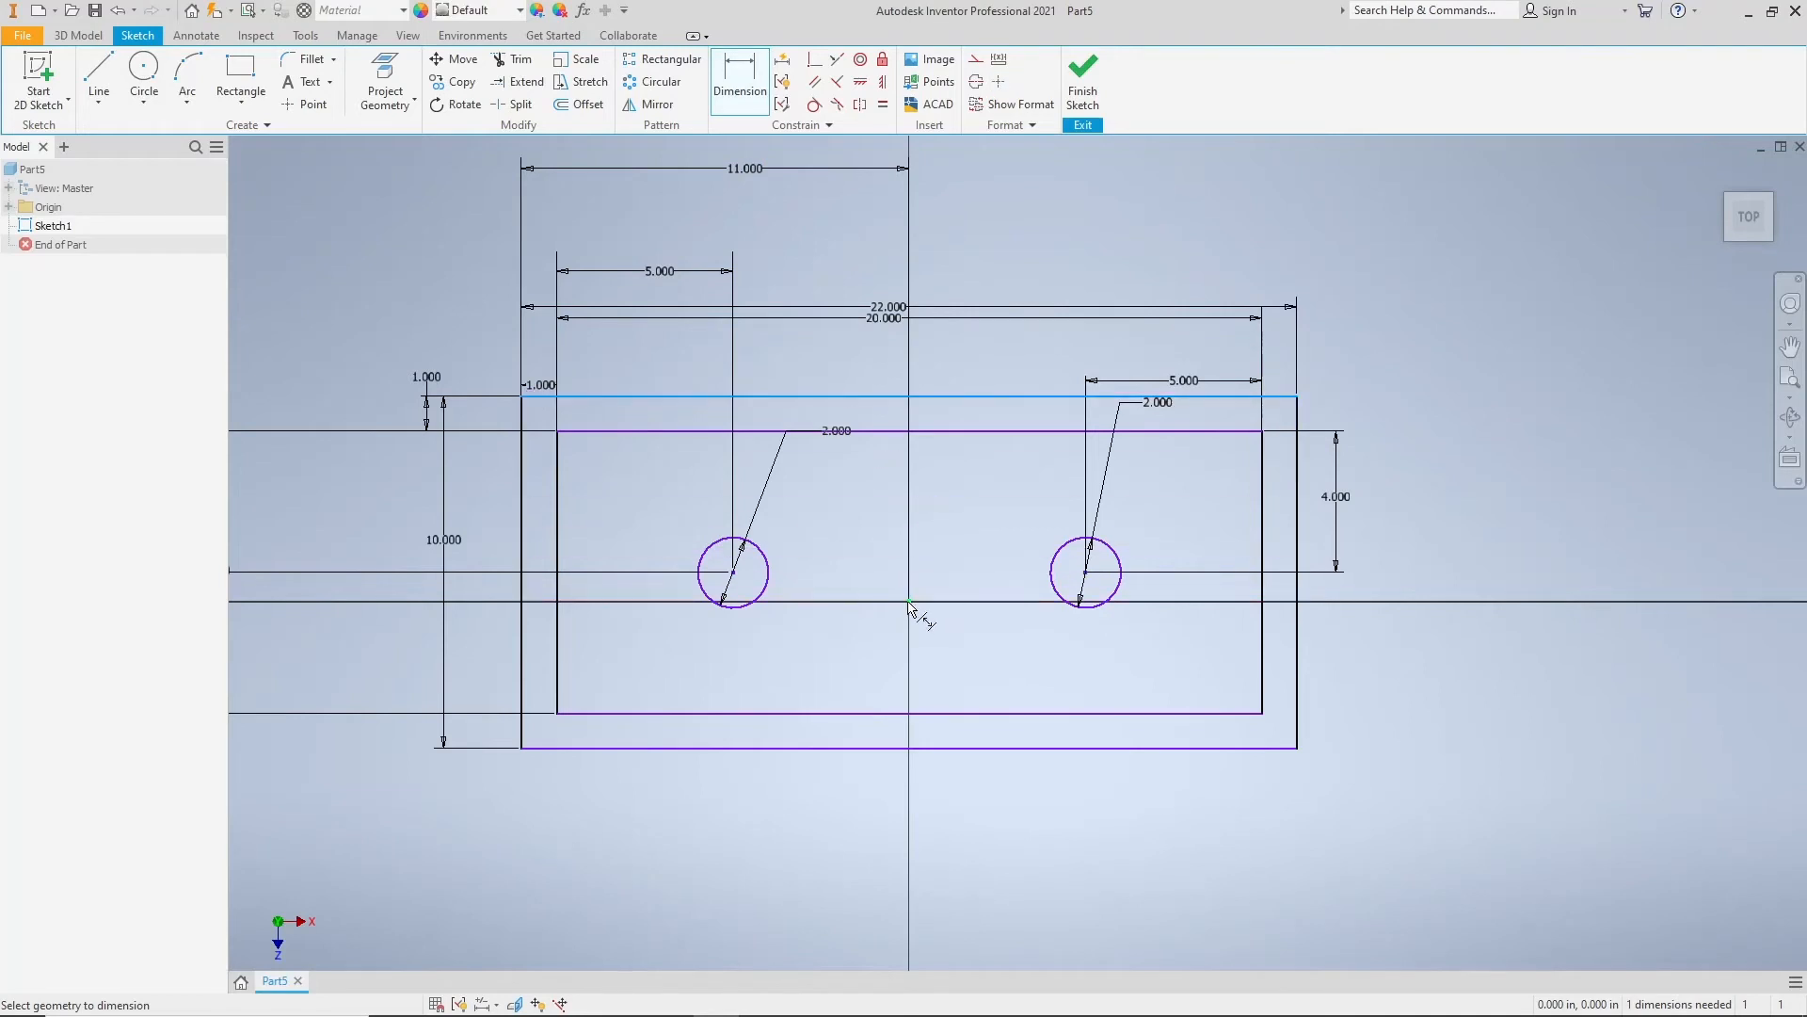
middle_drag(810, 516, 948, 513)
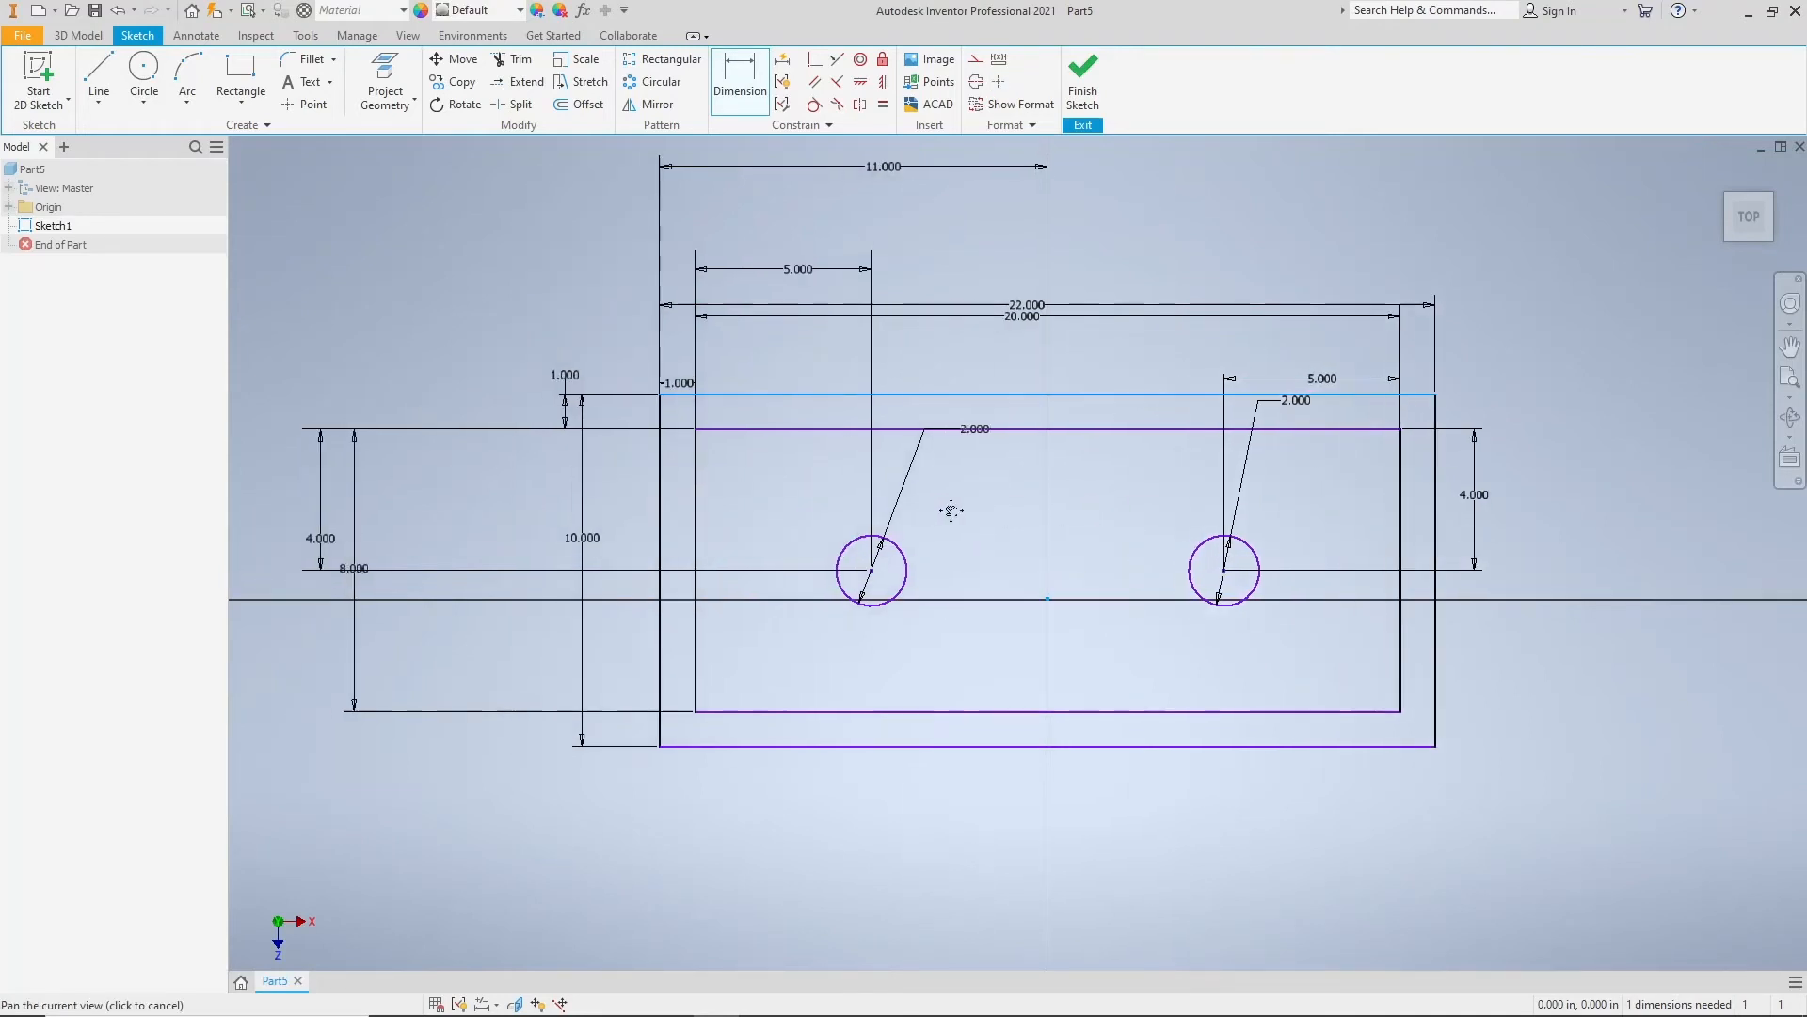
click(489, 515)
text(5.8159916)
key(Return)
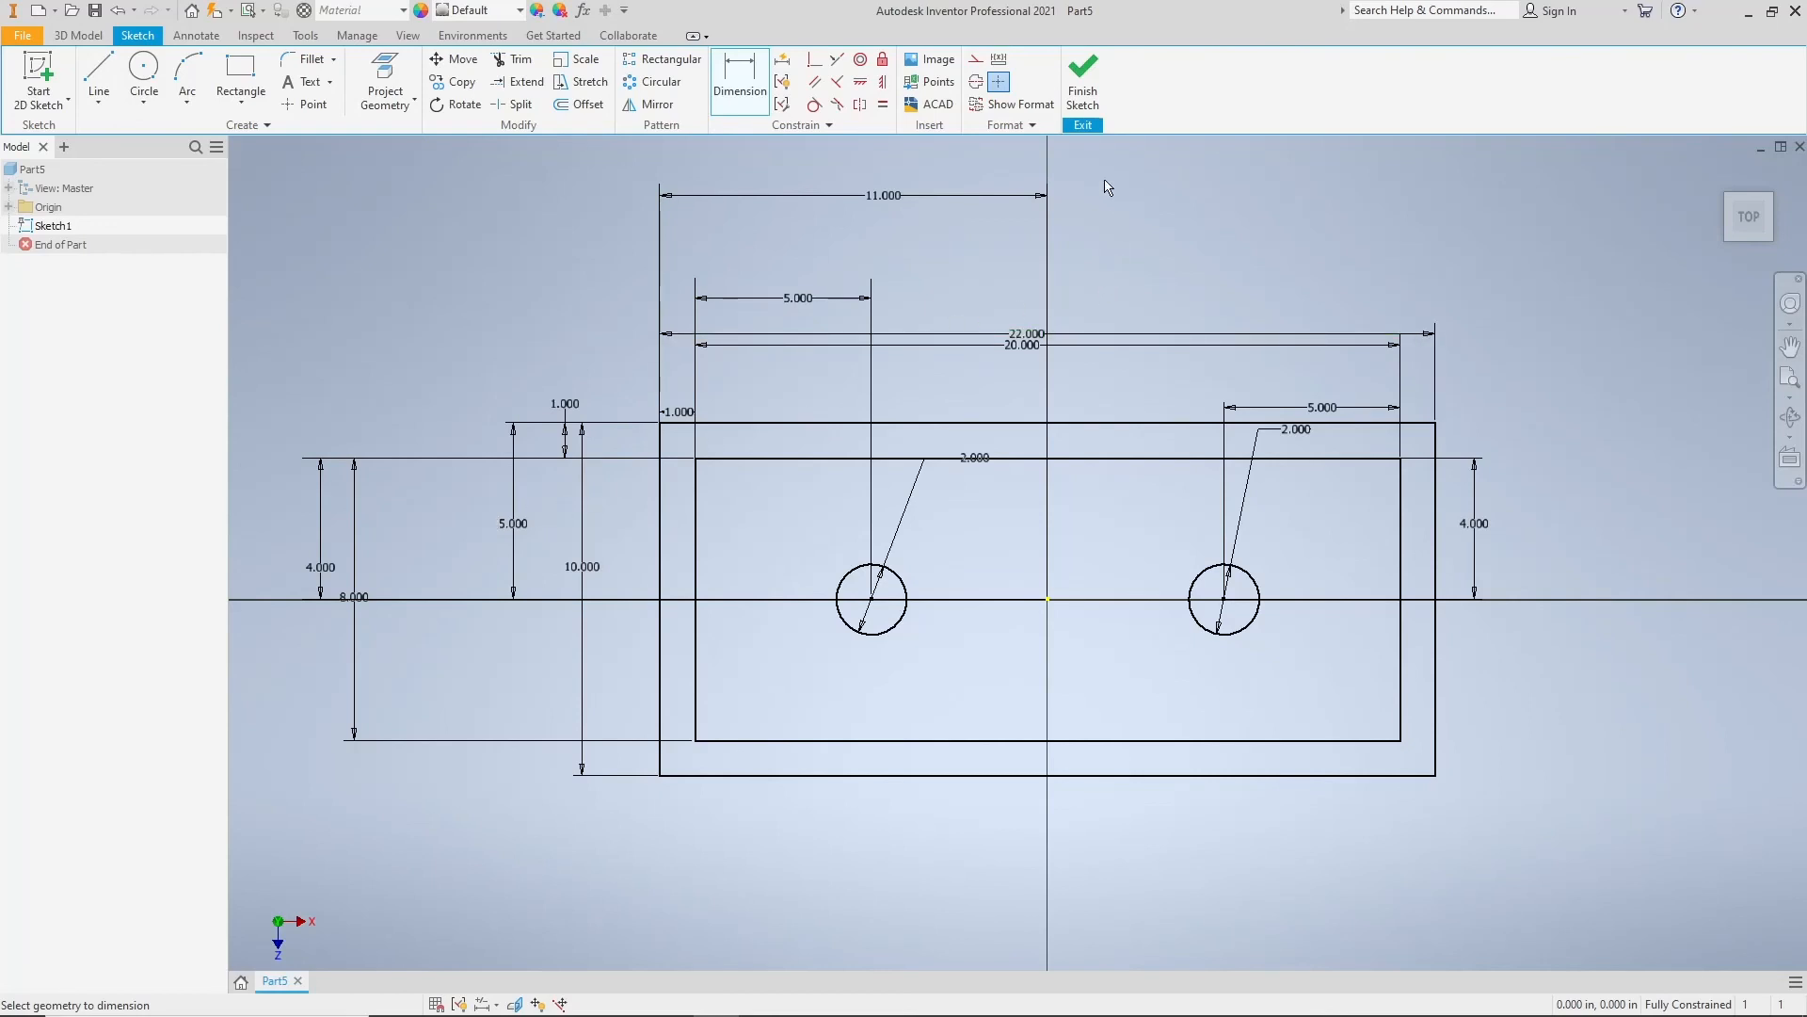
click(1082, 70)
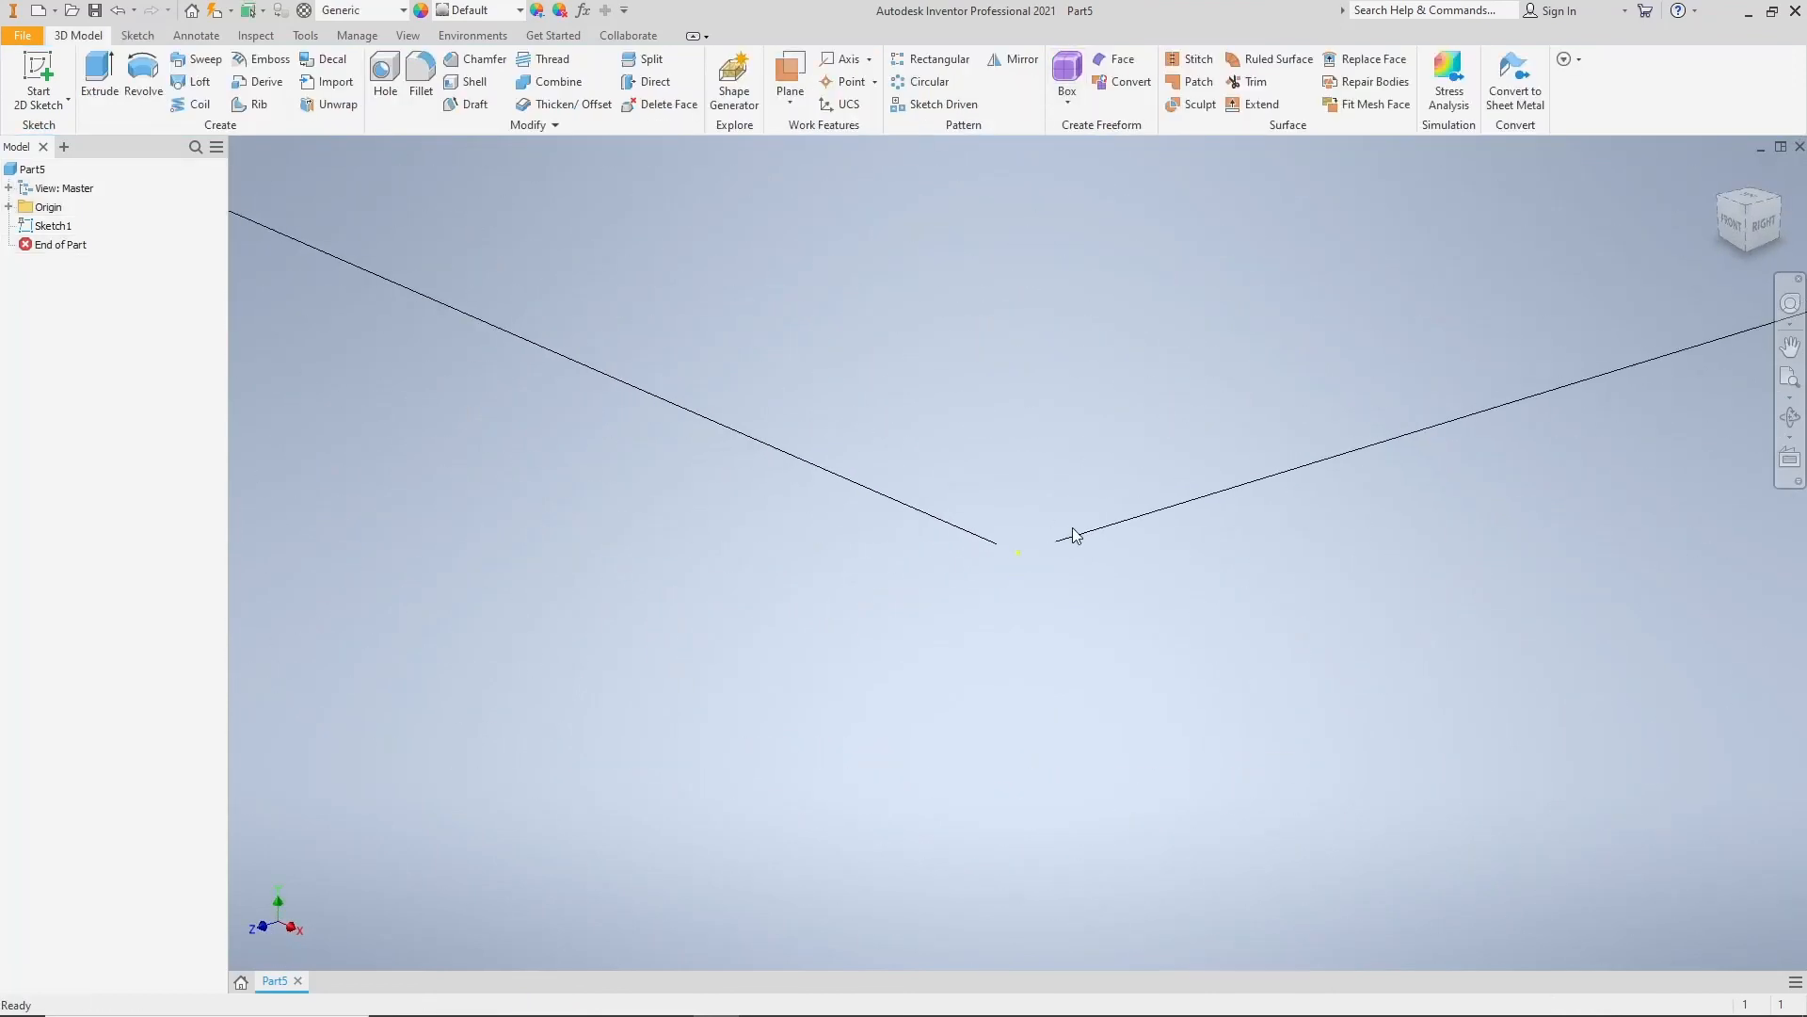